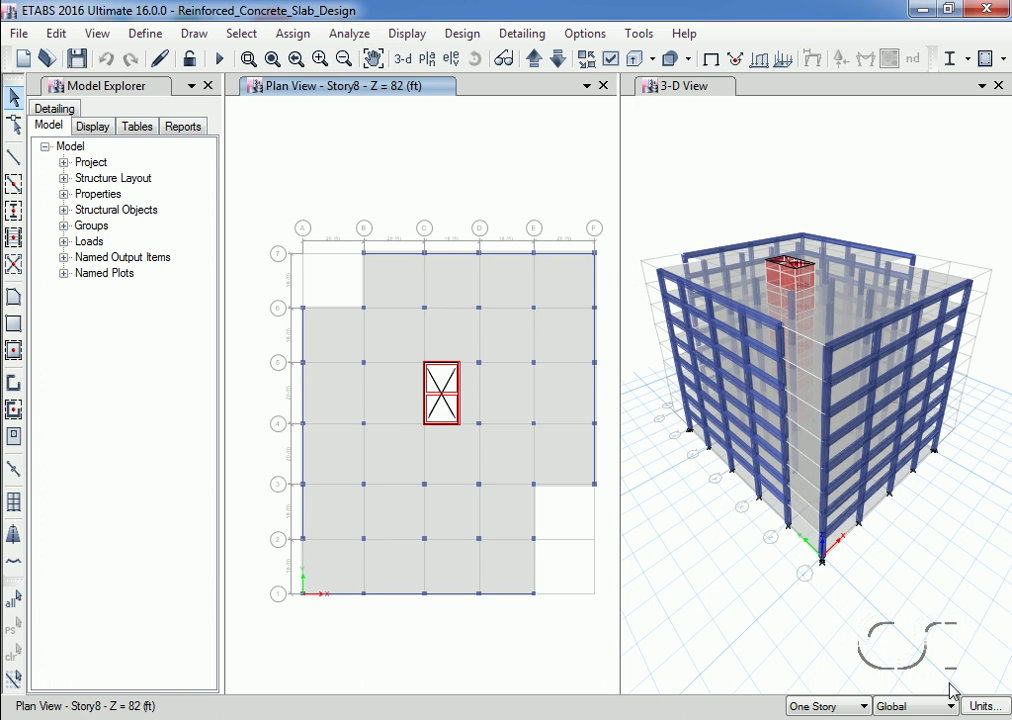
Move the plan view down to Story7 and limit the 3-D building view to a top story of Story7
mouse_move(990, 708)
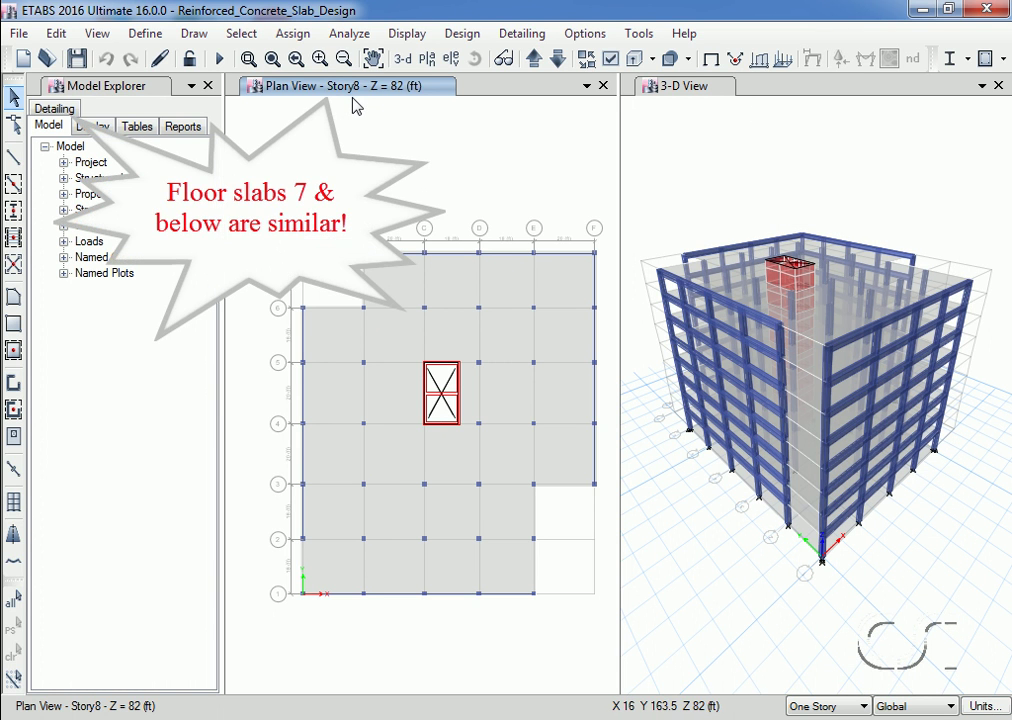
left_click(557, 60)
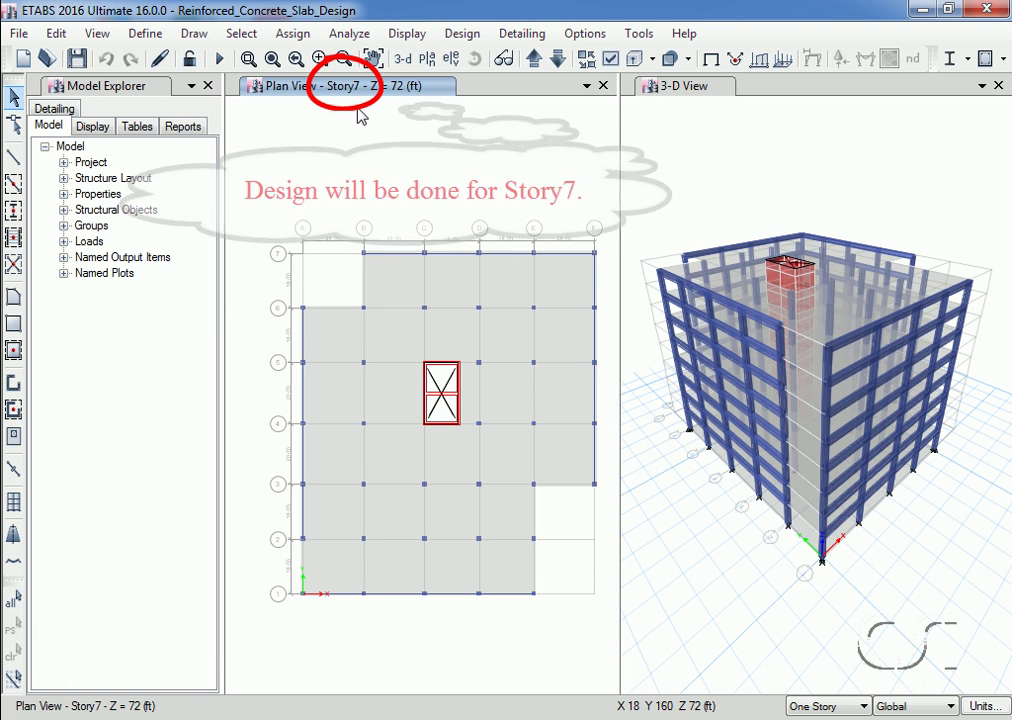
left_click(648, 151)
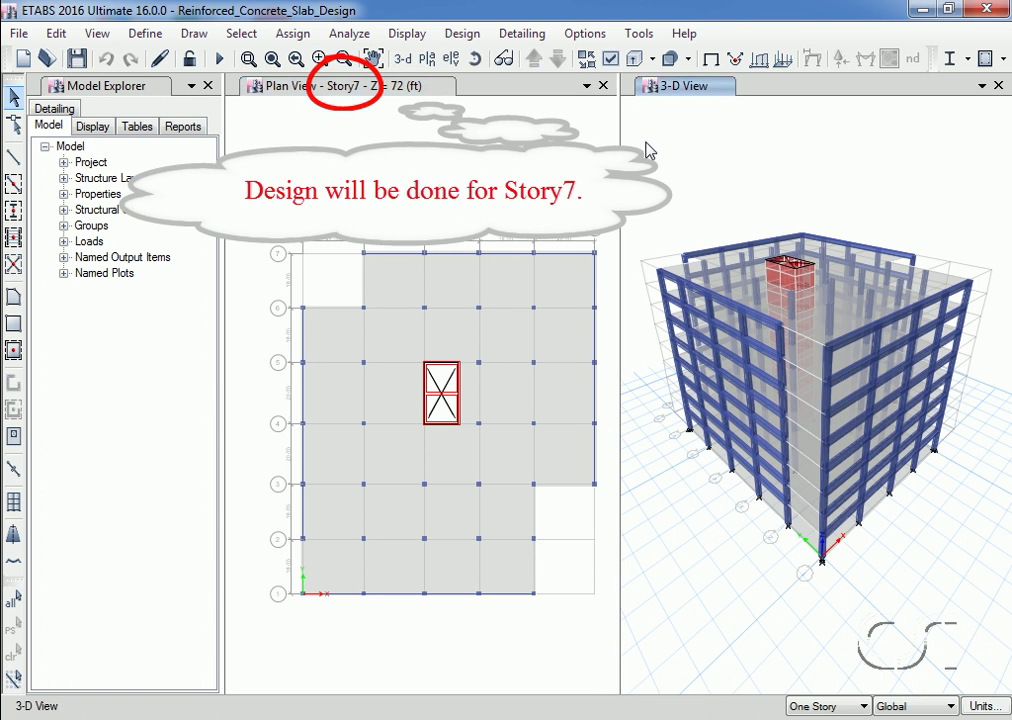
left_click(108, 35)
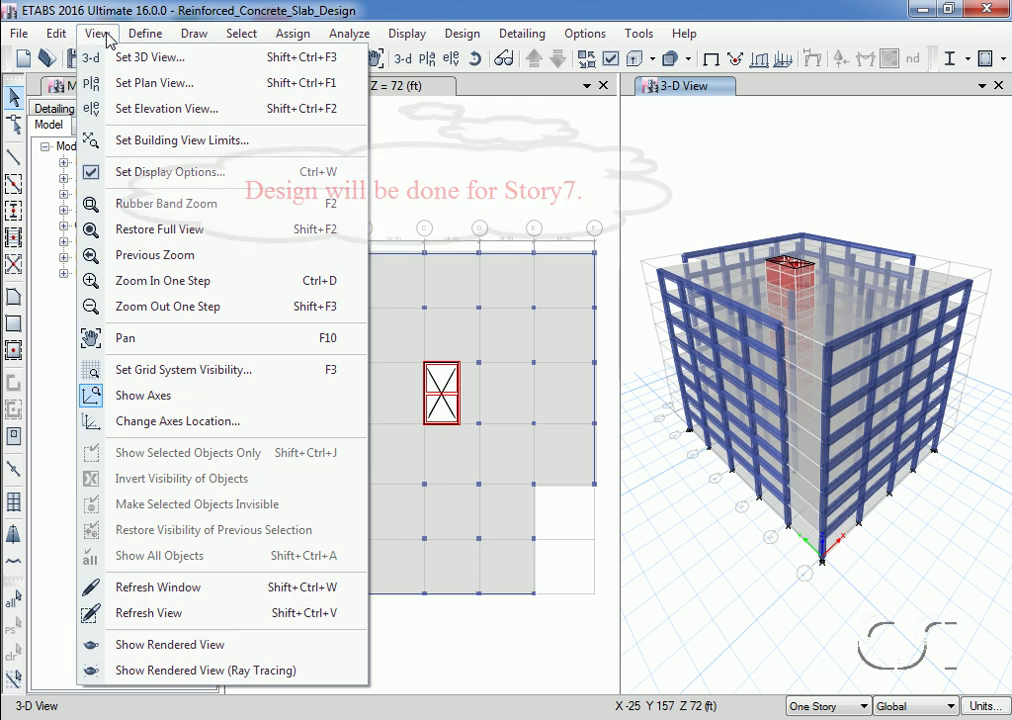
left_click(128, 140)
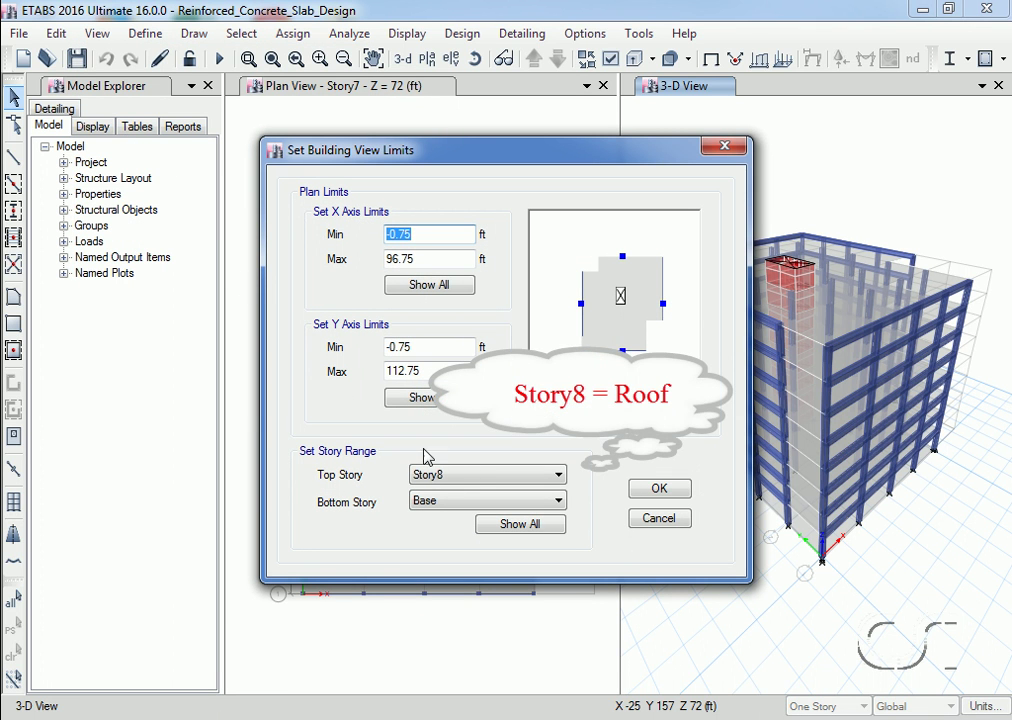
left_click(470, 475)
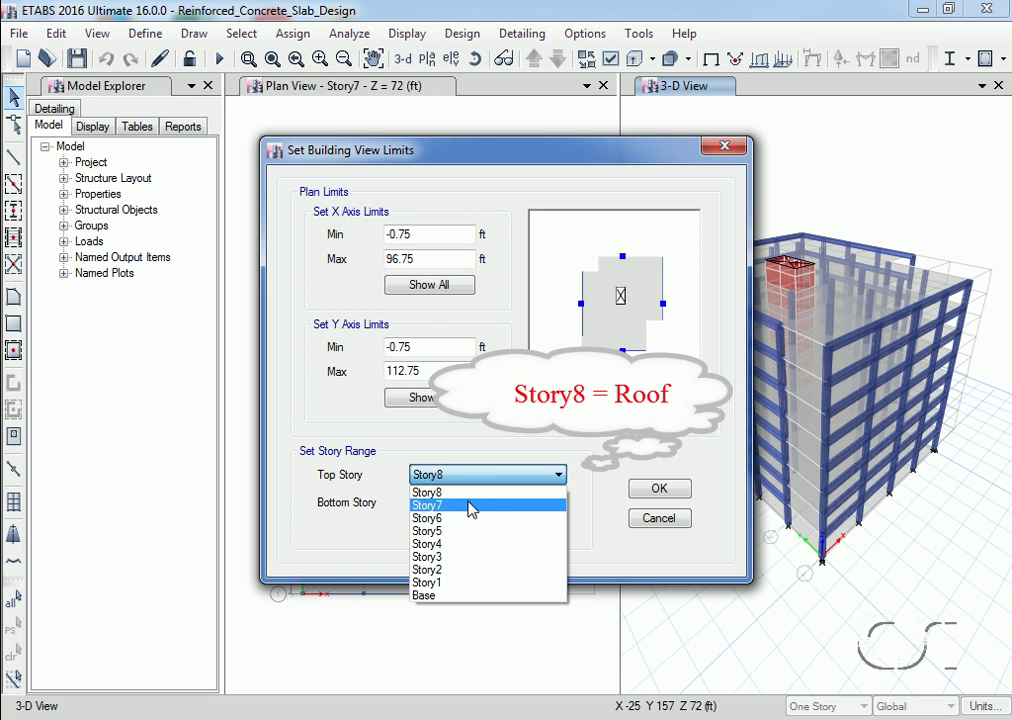
left_click(470, 506)
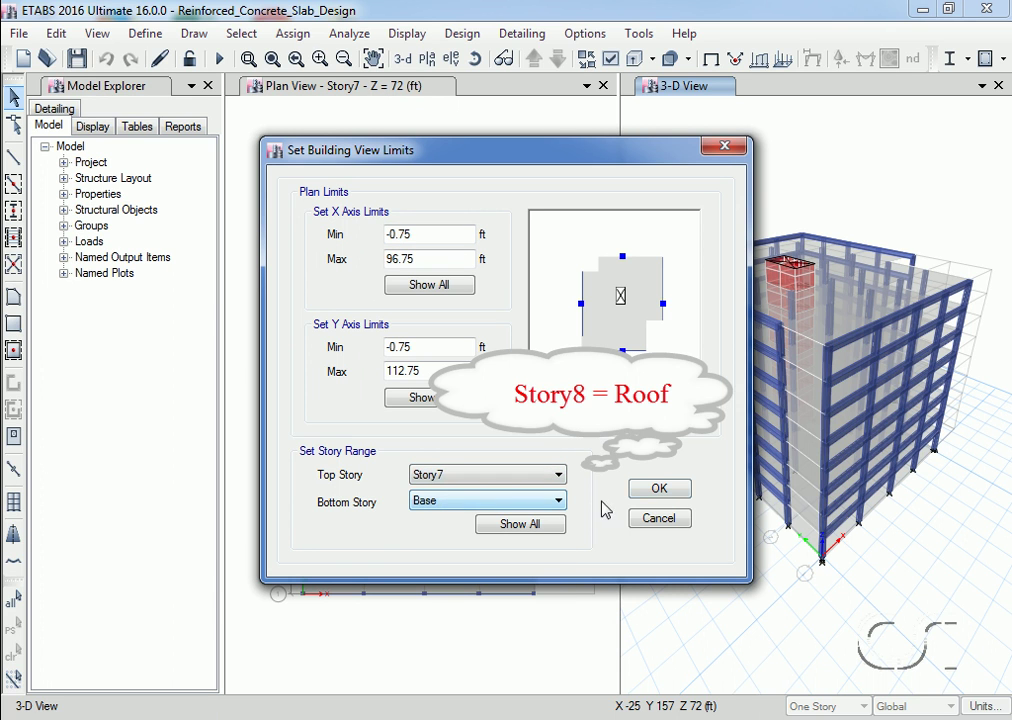
left_click(660, 489)
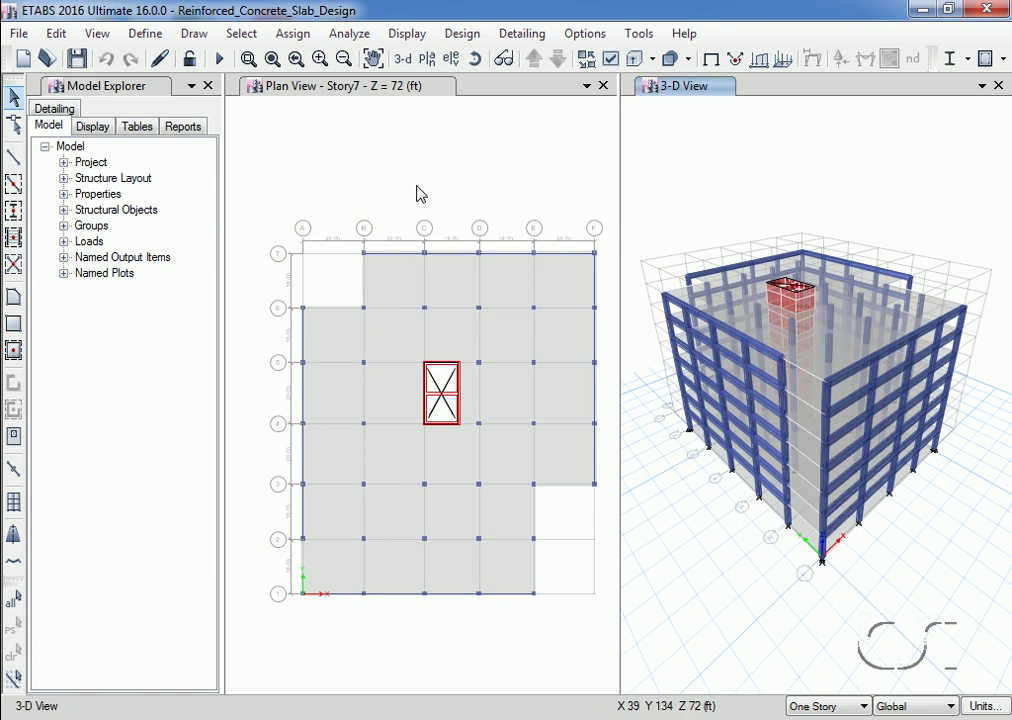
left_click(385, 186)
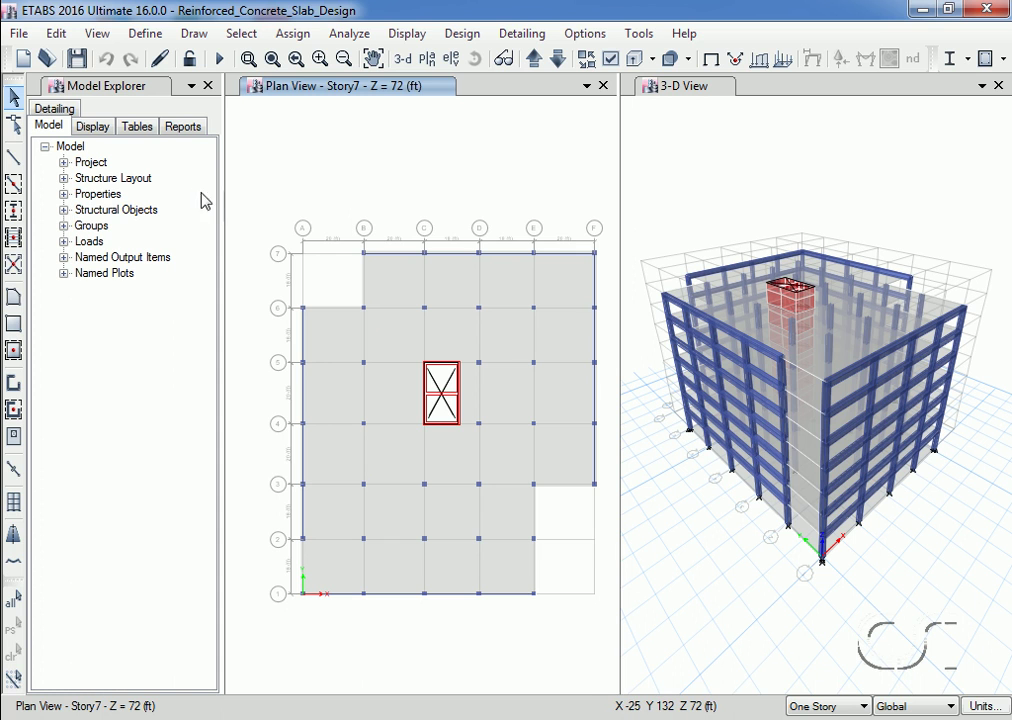
Review the slab section properties of Slab1, including its material, modeling type and thickness
left_click(65, 195)
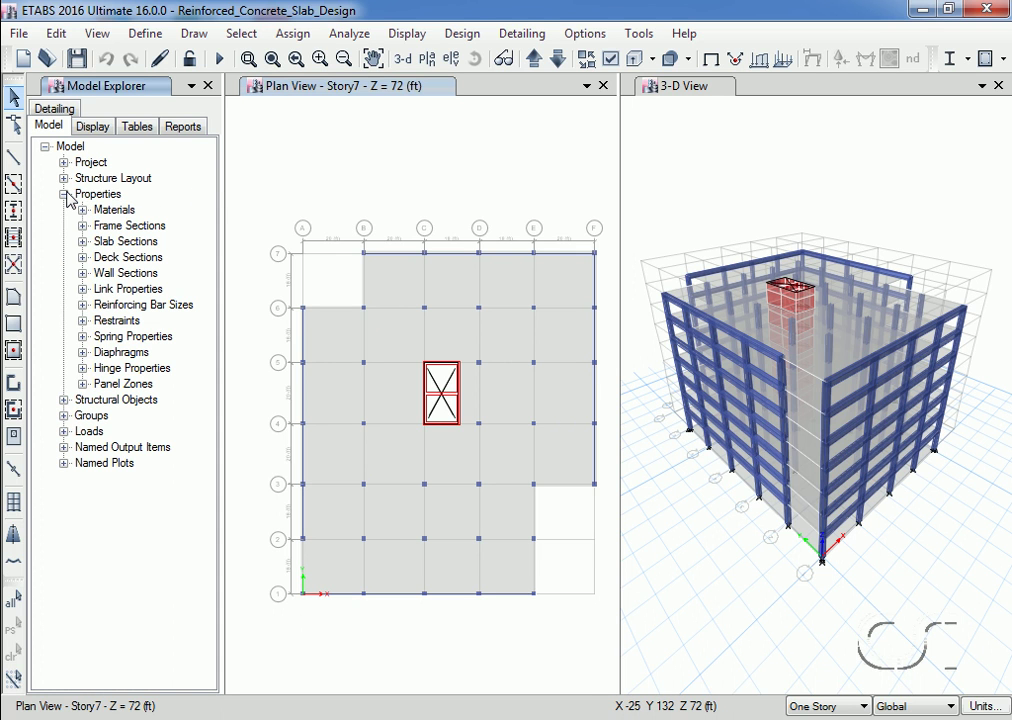
left_click(83, 242)
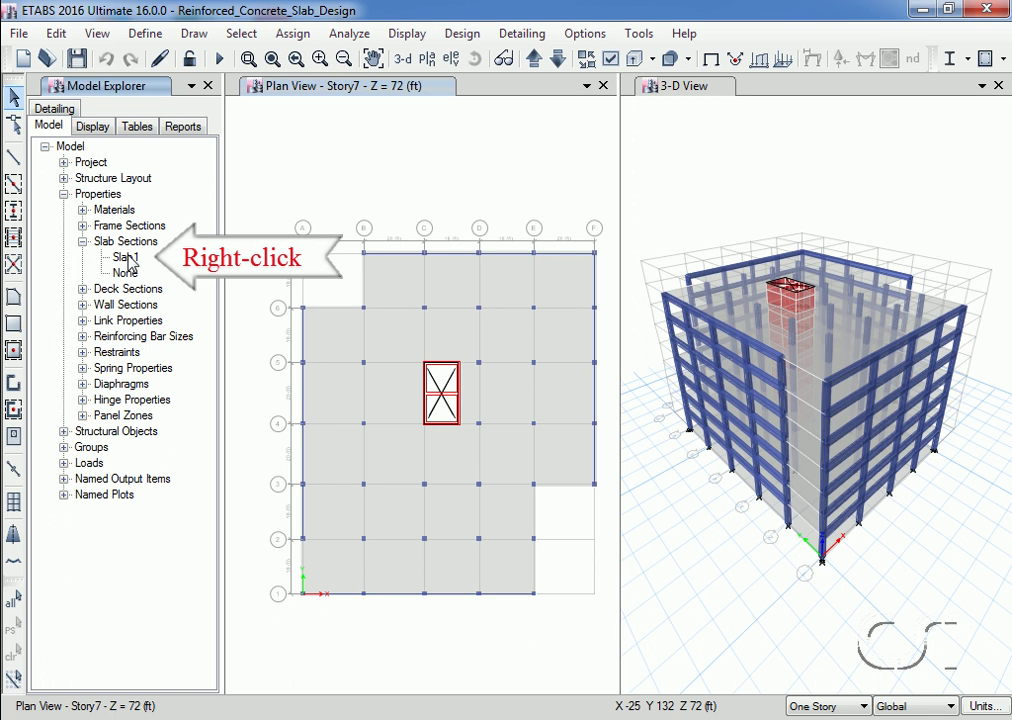
right_click(127, 262)
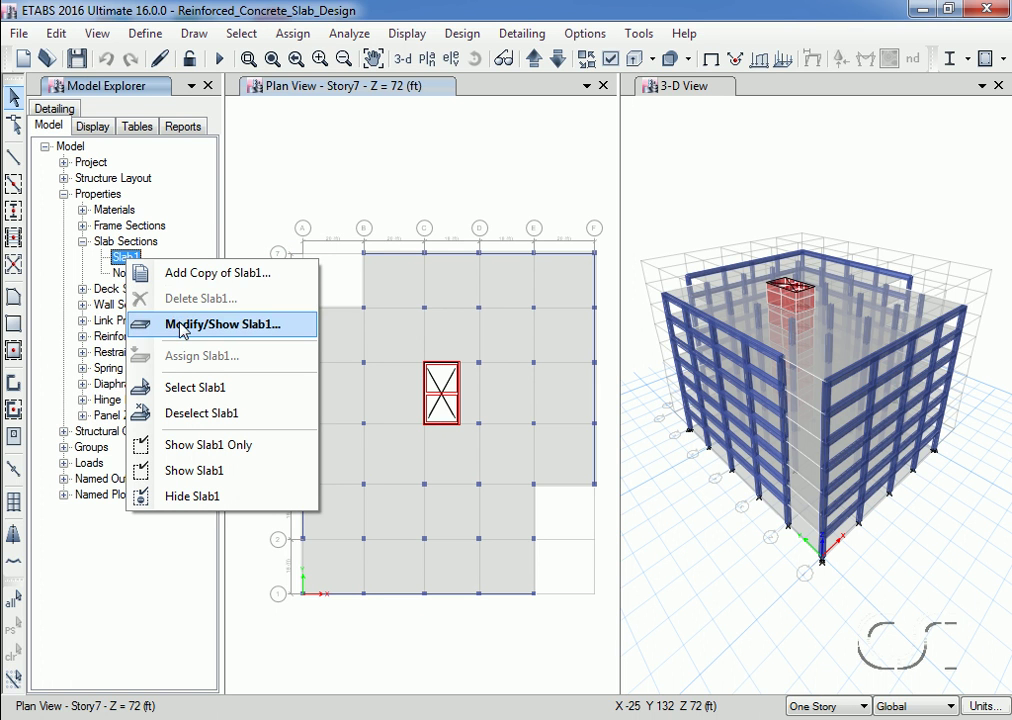
left_click(233, 330)
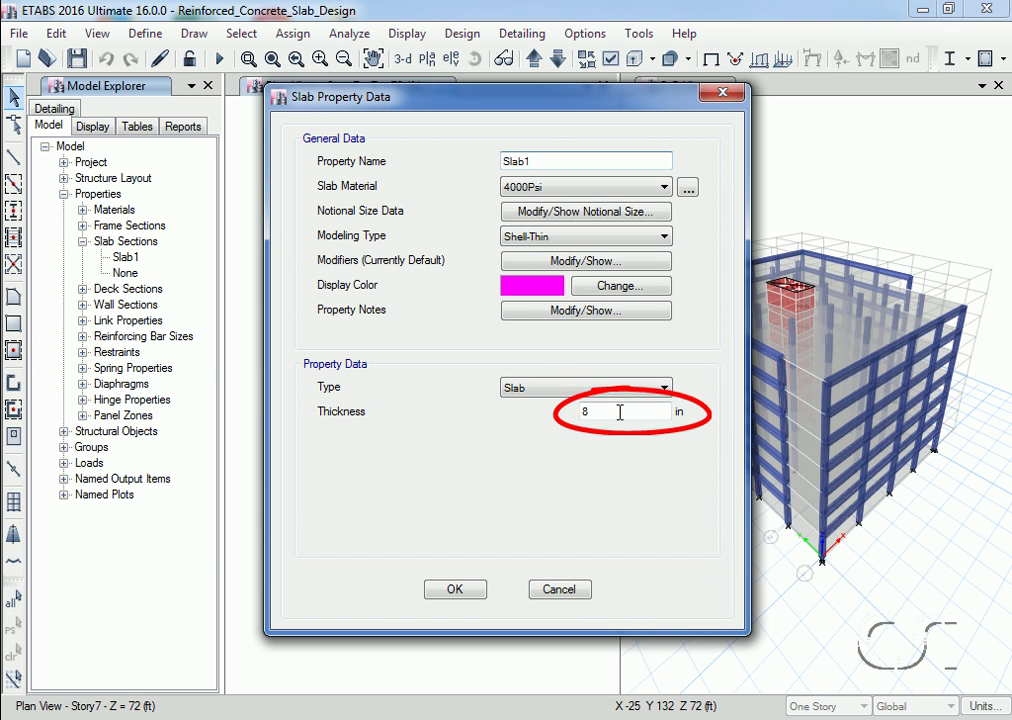
left_click(453, 590)
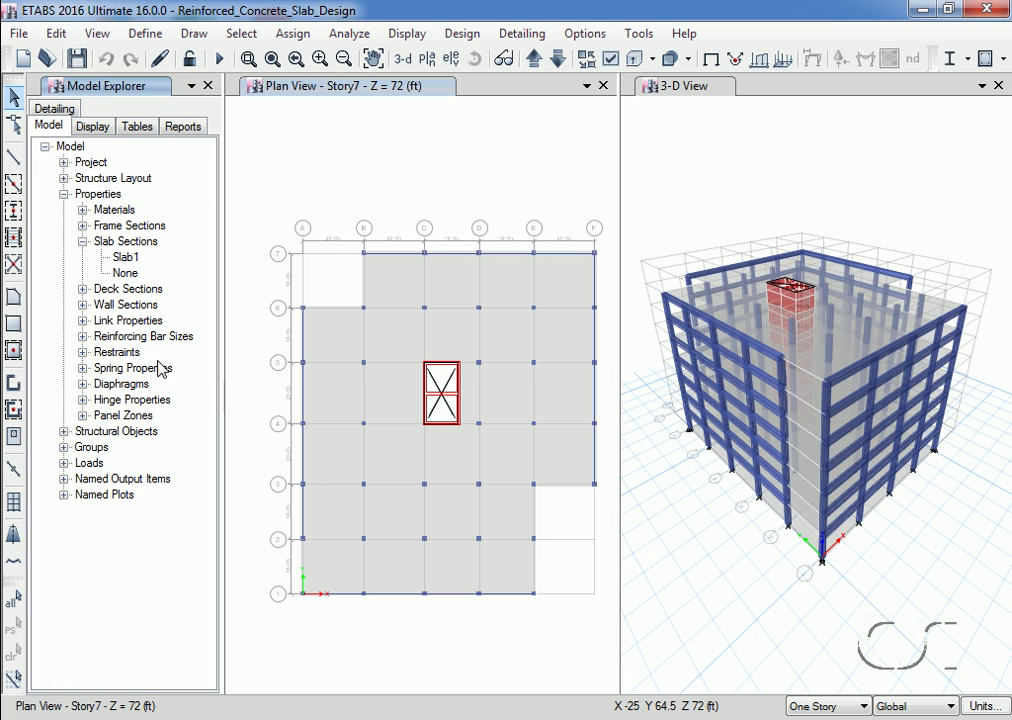
Review the material property data of the A615Gr60 rebar material
left_click(83, 210)
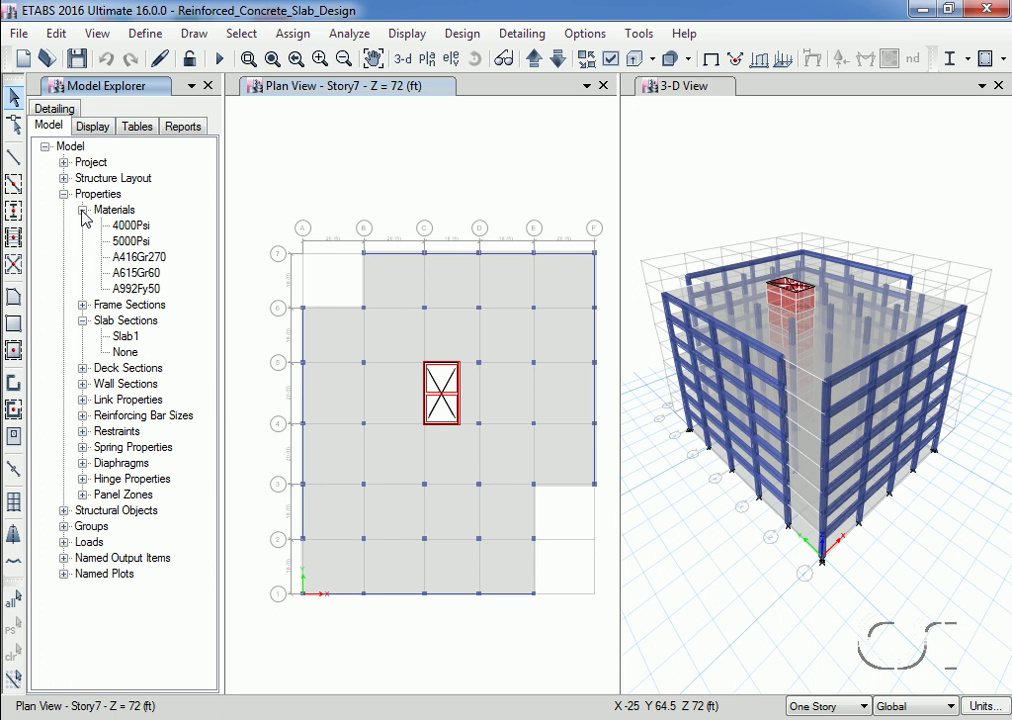
right_click(150, 276)
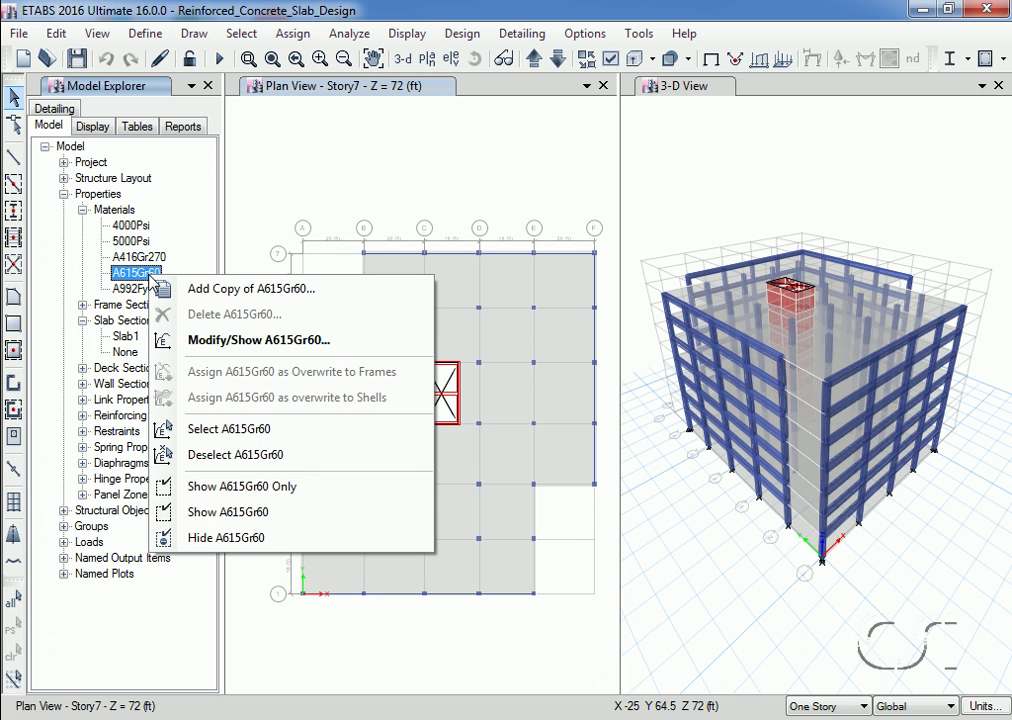
left_click(318, 342)
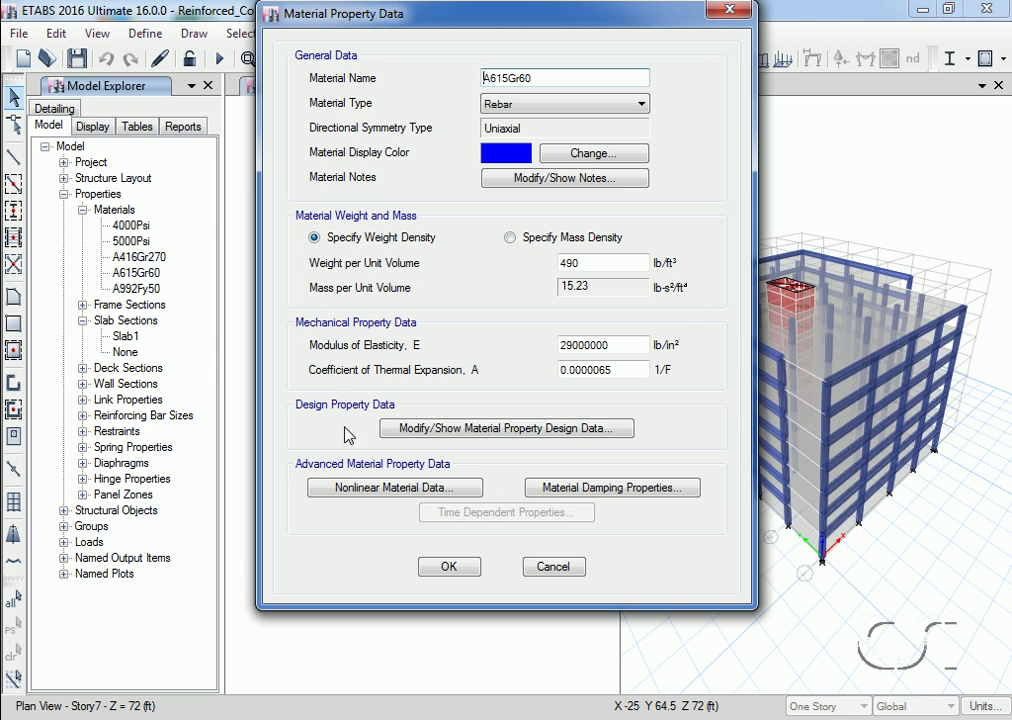
left_click(450, 568)
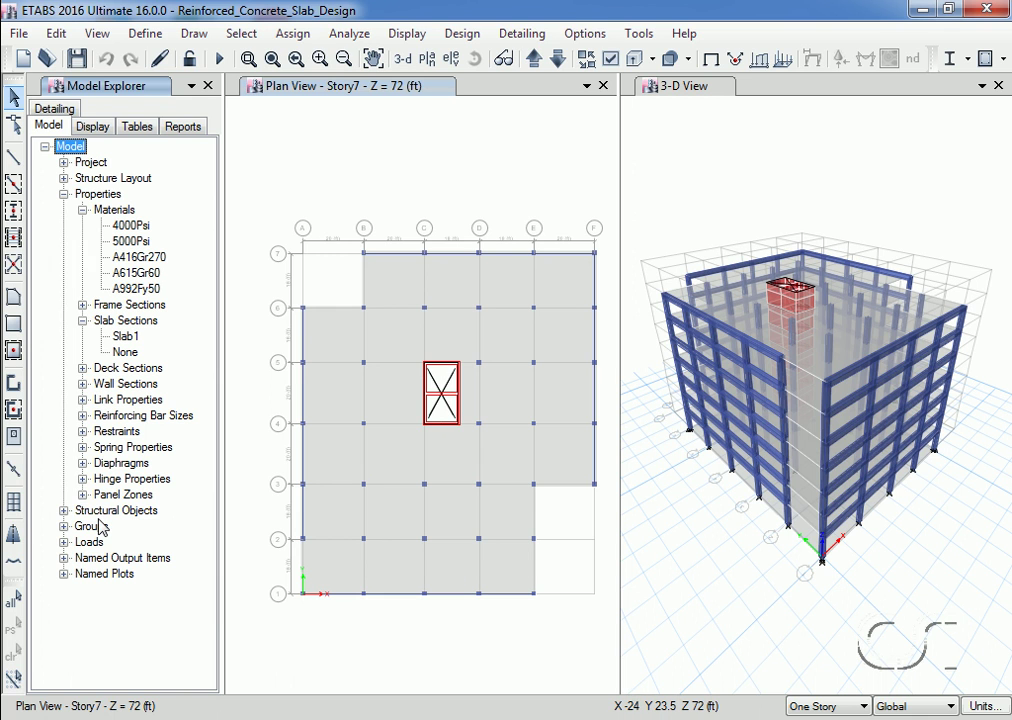
Add a load pattern named SDead of type Super Dead with a self weight multiplier of 0
left_click(63, 542)
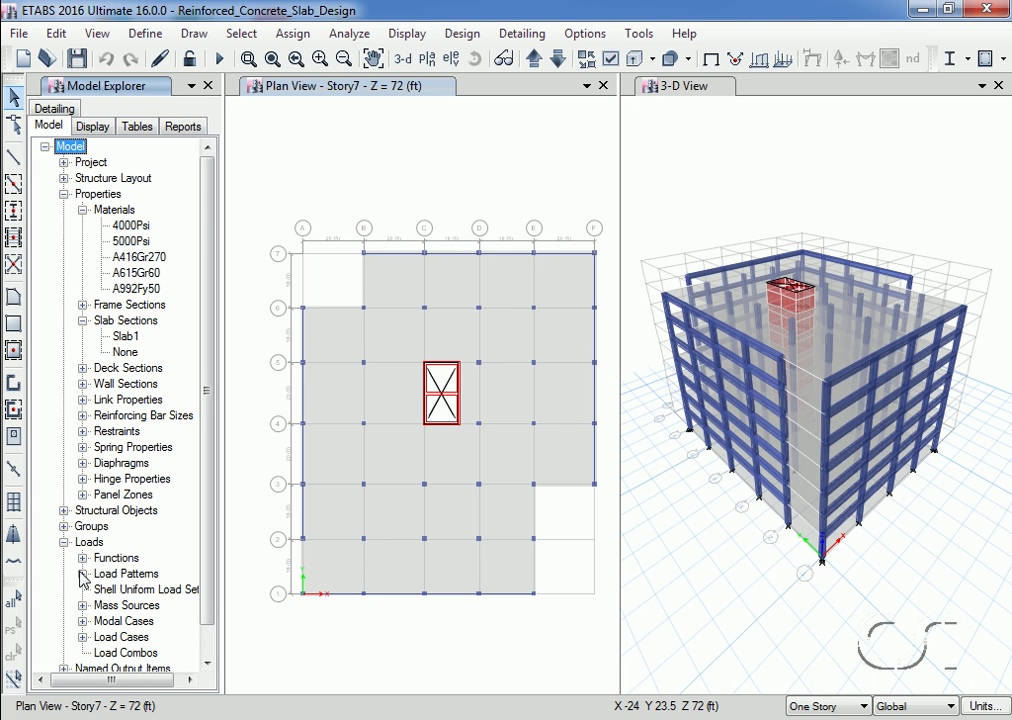
left_click(82, 574)
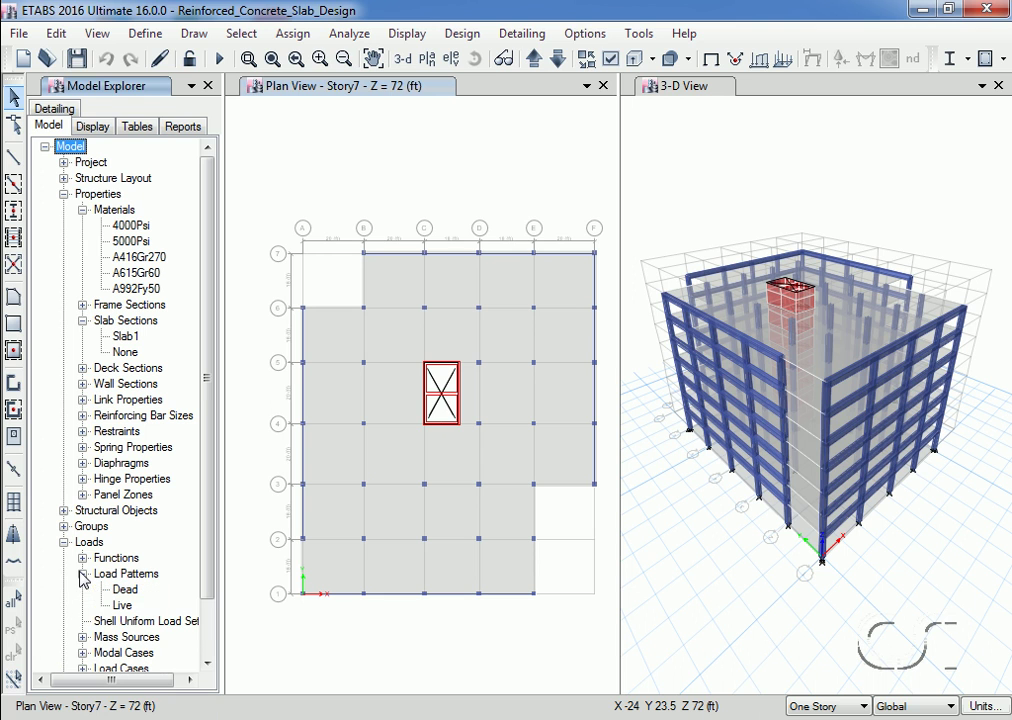
right_click(137, 592)
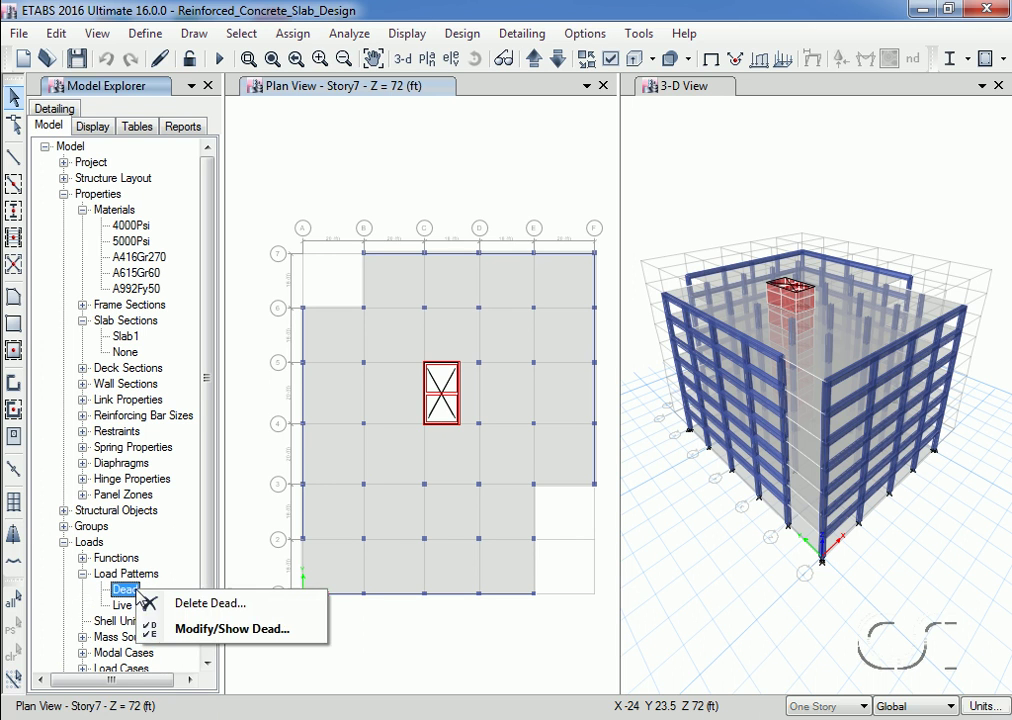
left_click(187, 629)
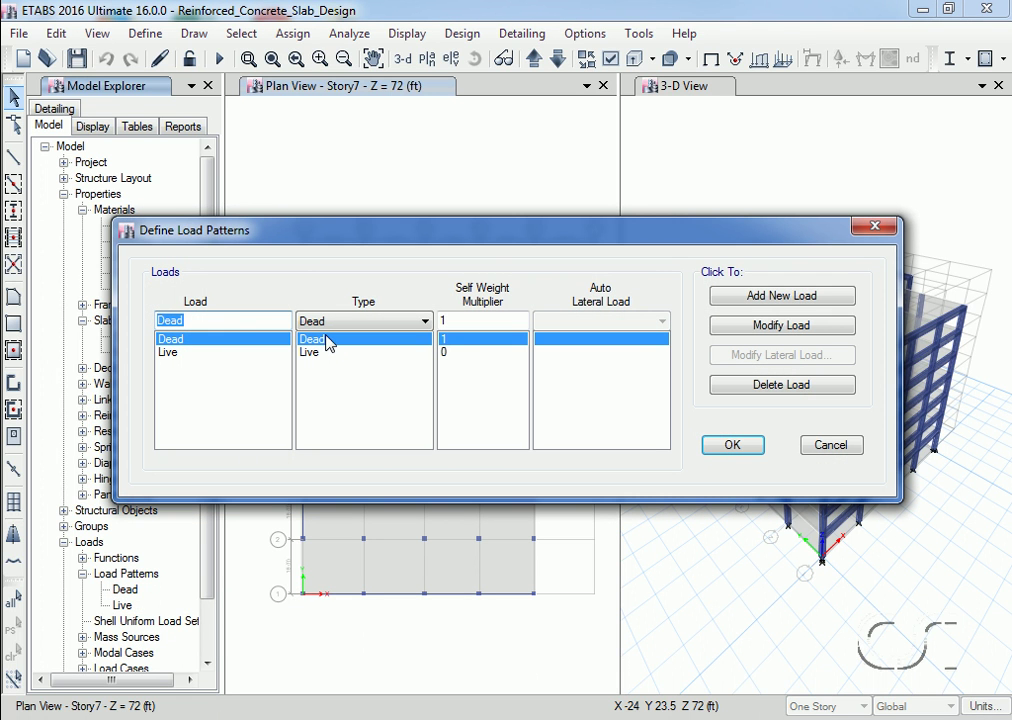
left_click(467, 352)
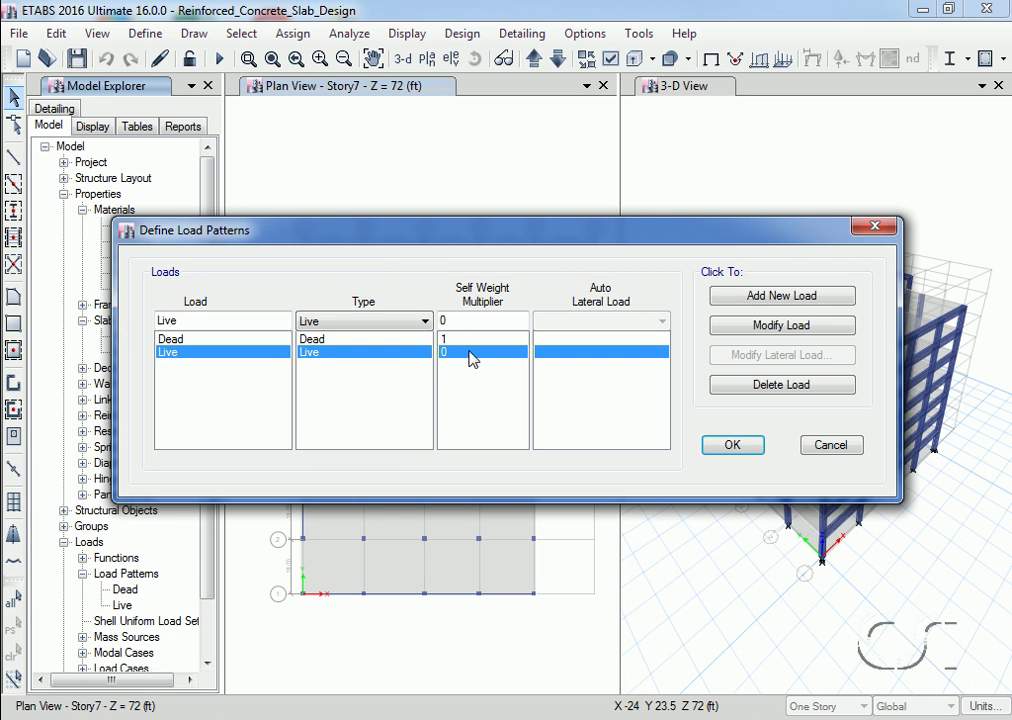
left_click(204, 321)
double_click(204, 321)
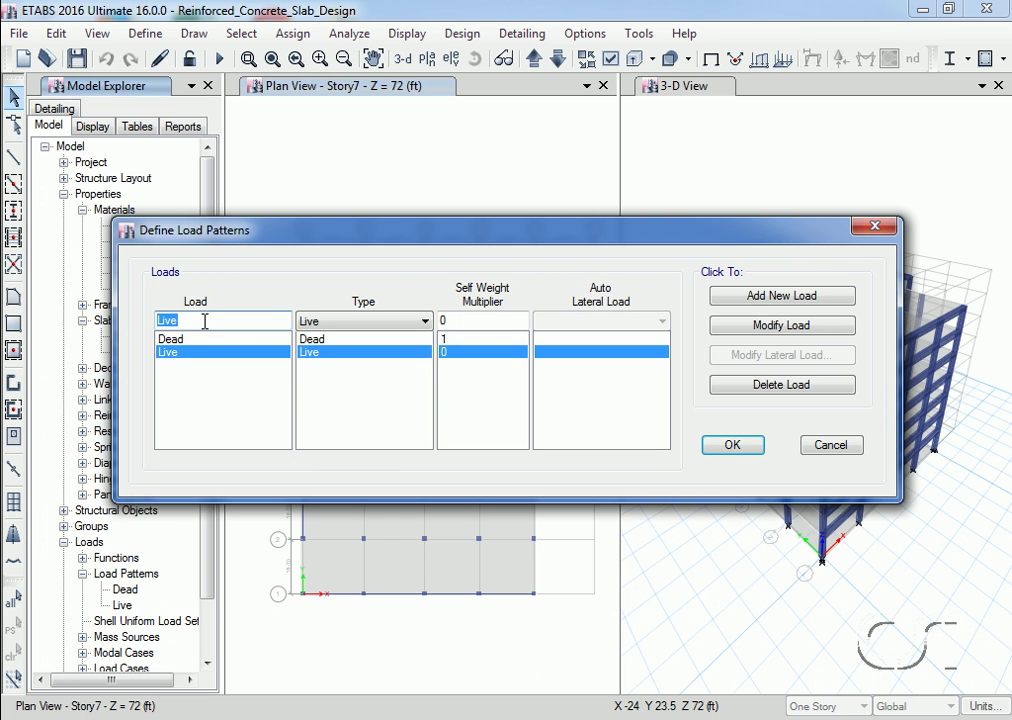
type("SDead")
left_click(314, 321)
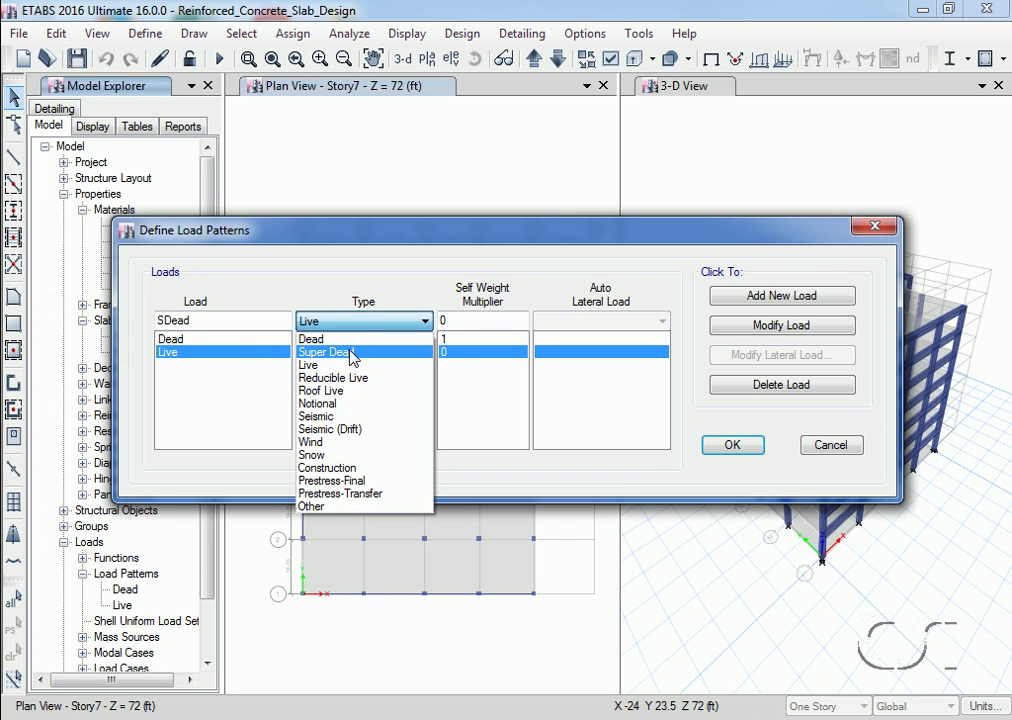
left_click(350, 355)
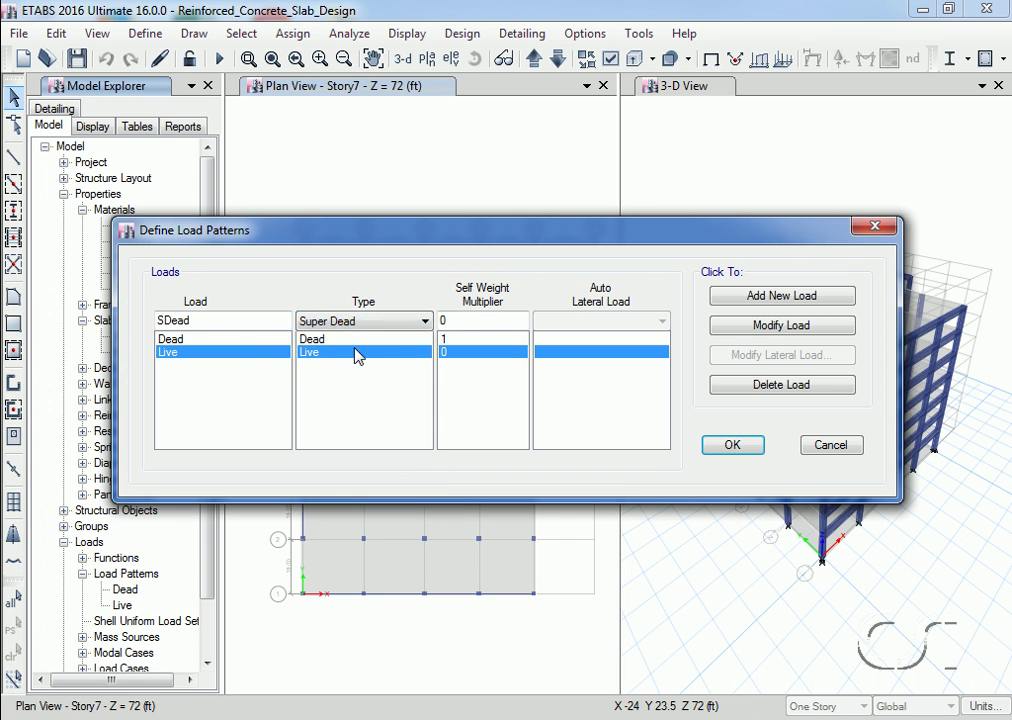
left_click(743, 296)
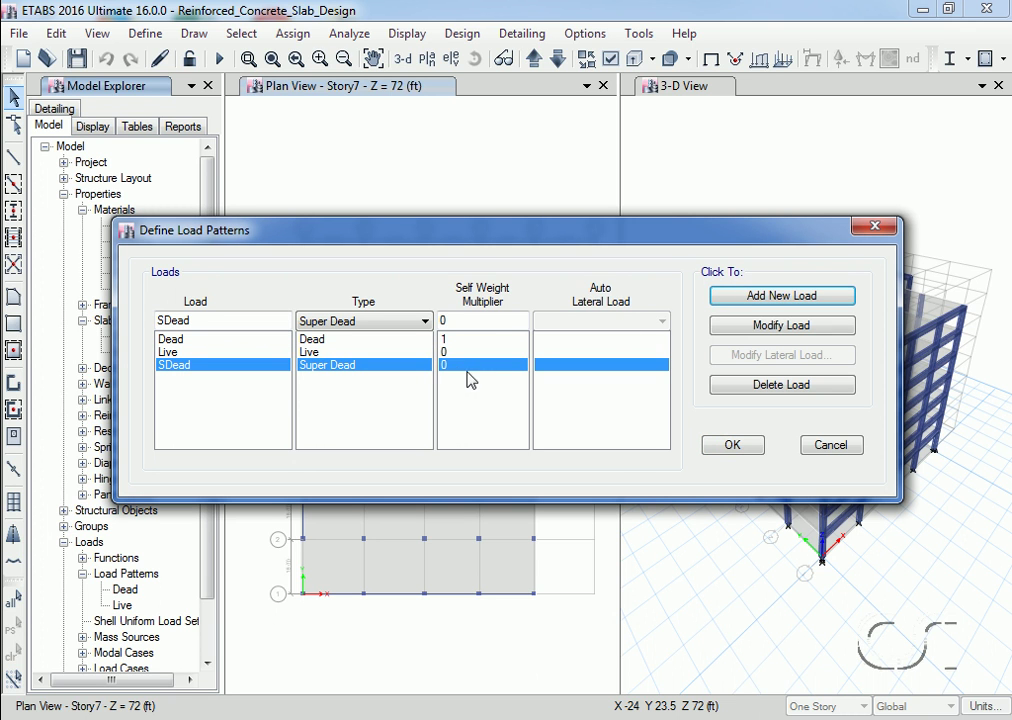
left_click(732, 452)
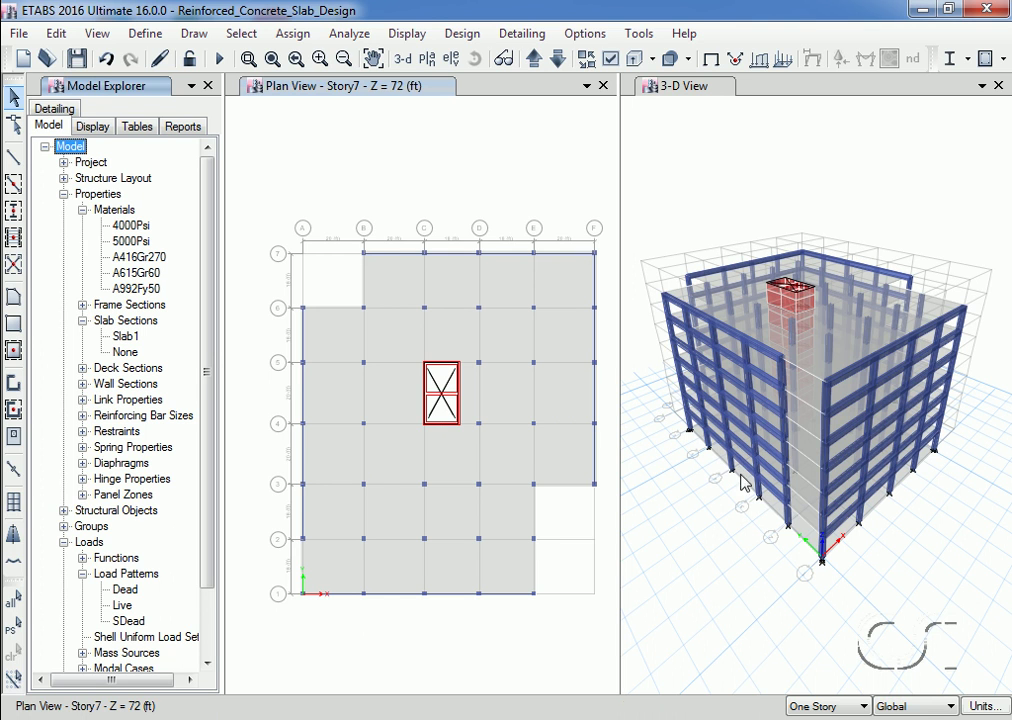
Set the story option to Similar Stories and select the floor slab on Story7 together with its similar stories
left_click(822, 706)
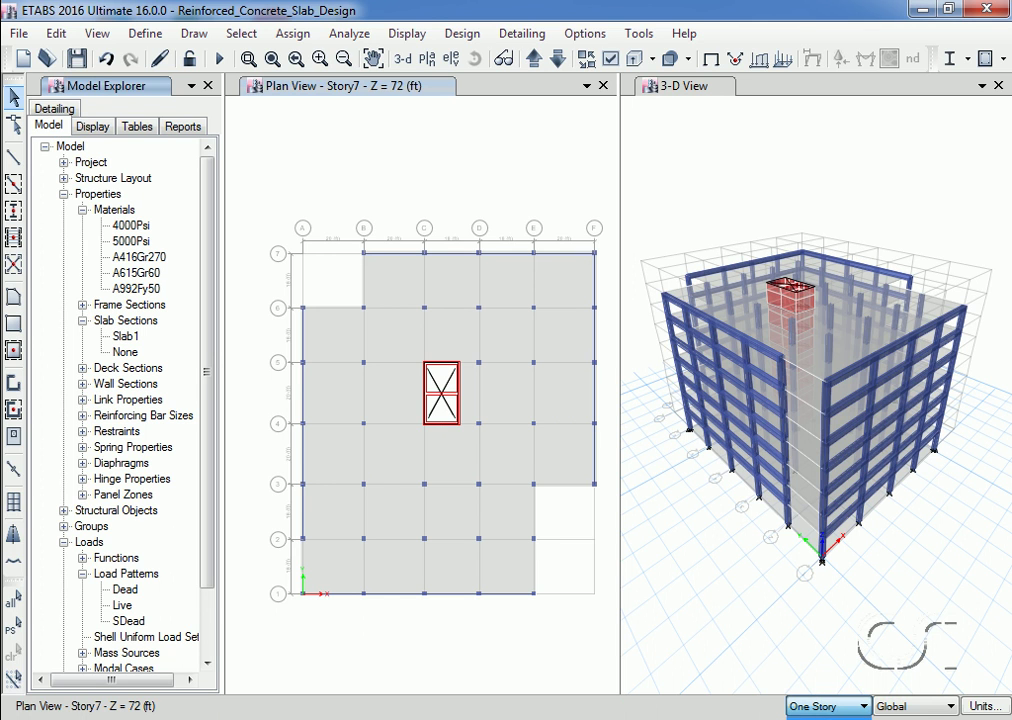
scroll(830, 707, "down", 2)
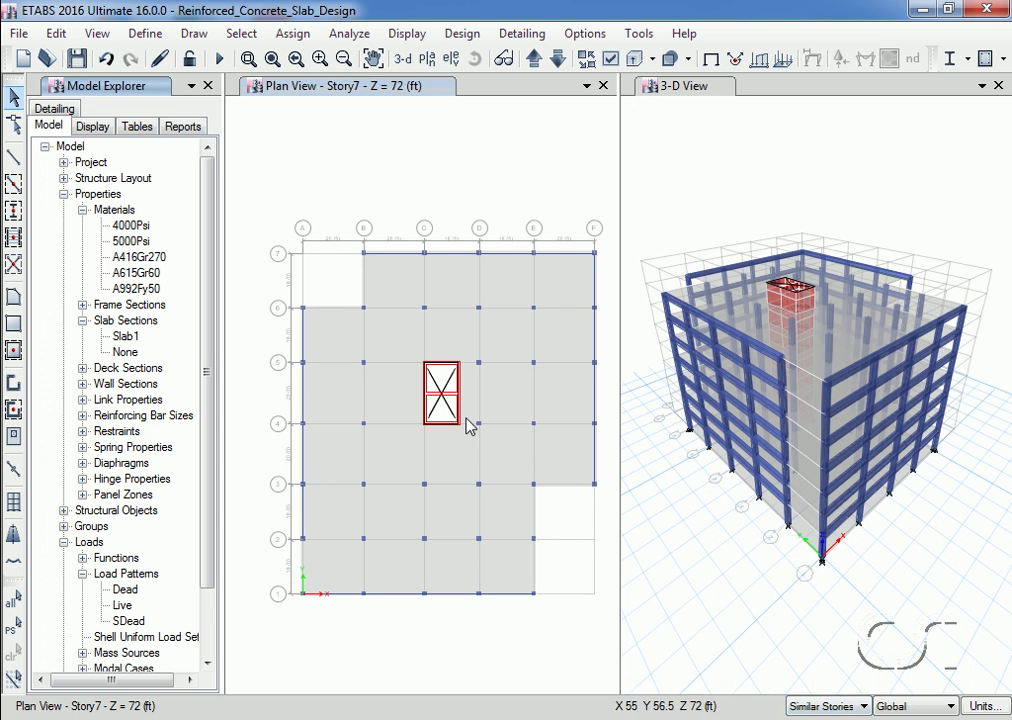
left_click(444, 345)
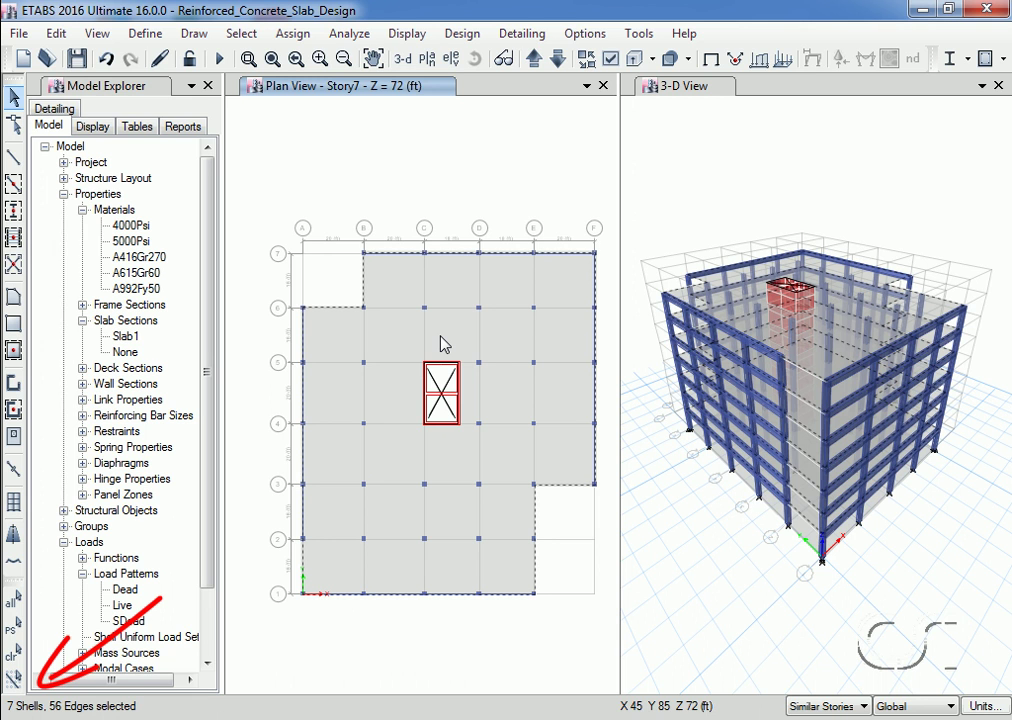
Apply a uniform shell load of 50 lb/ft² in the Gravity direction to the selected slabs for the Live load pattern
left_click(296, 34)
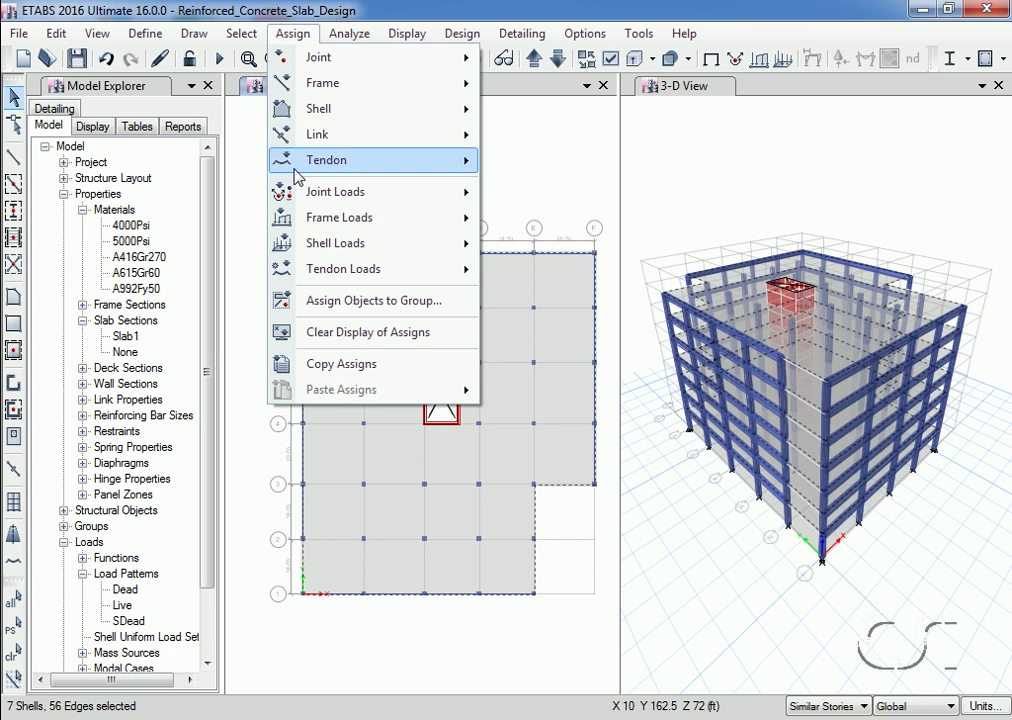
mouse_move(294, 243)
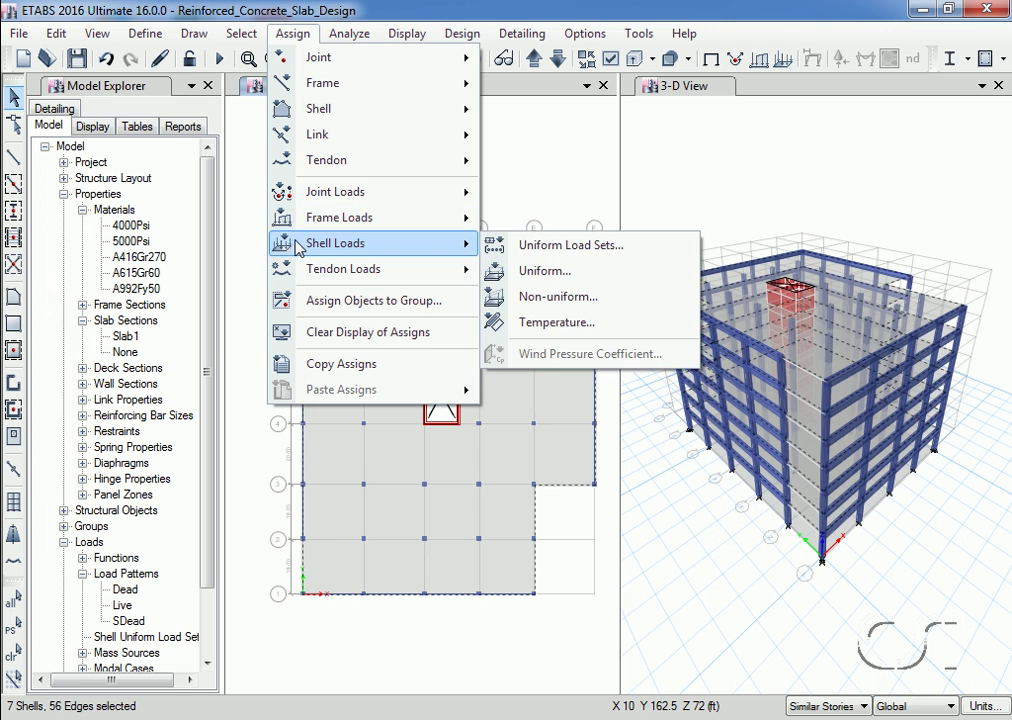
left_click(586, 280)
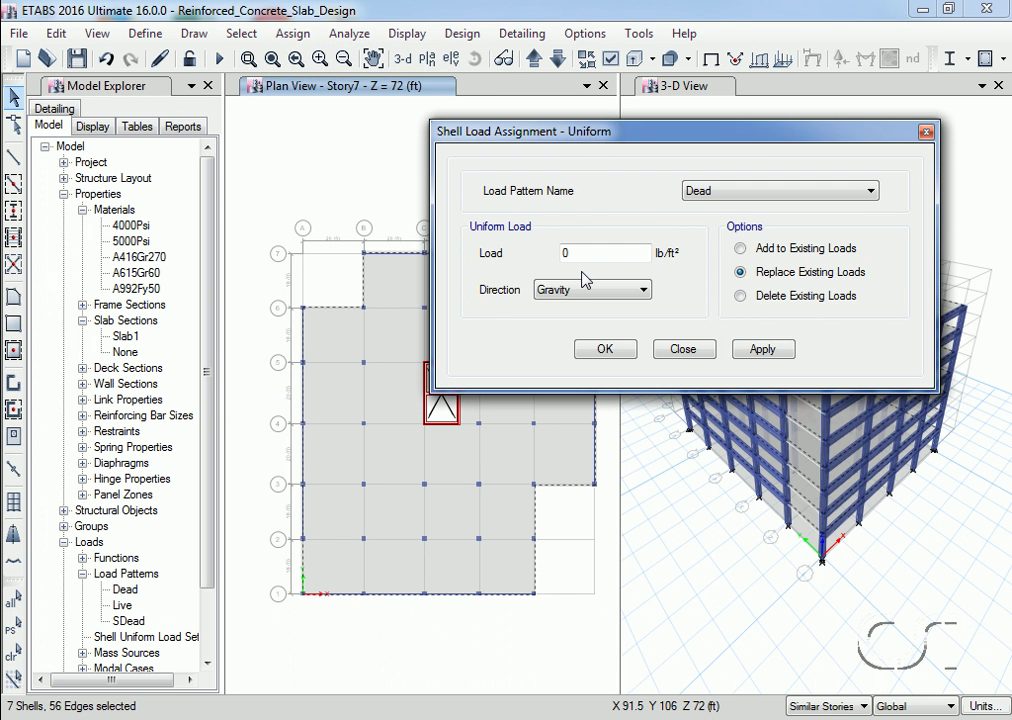
left_click(729, 198)
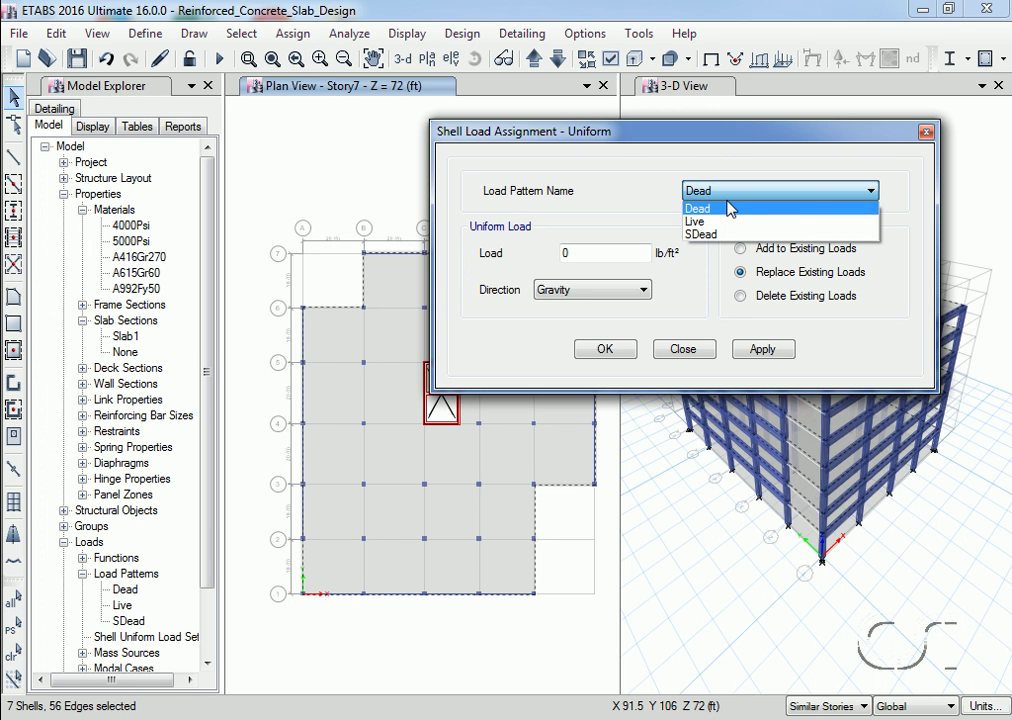
left_click(723, 222)
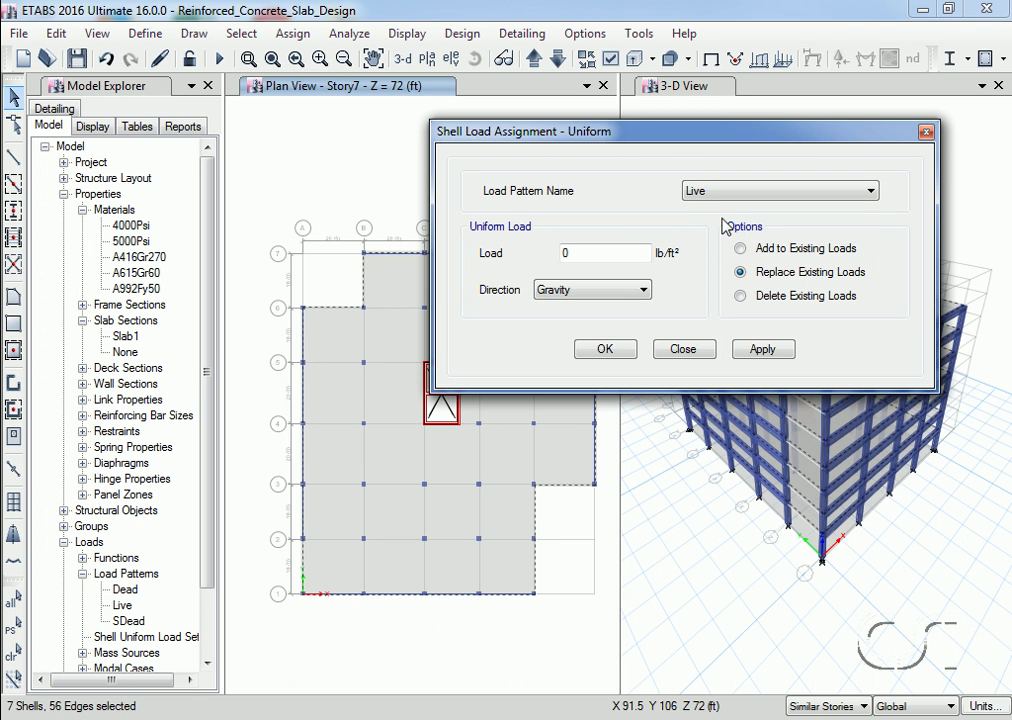
left_click(580, 252)
double_click(590, 252)
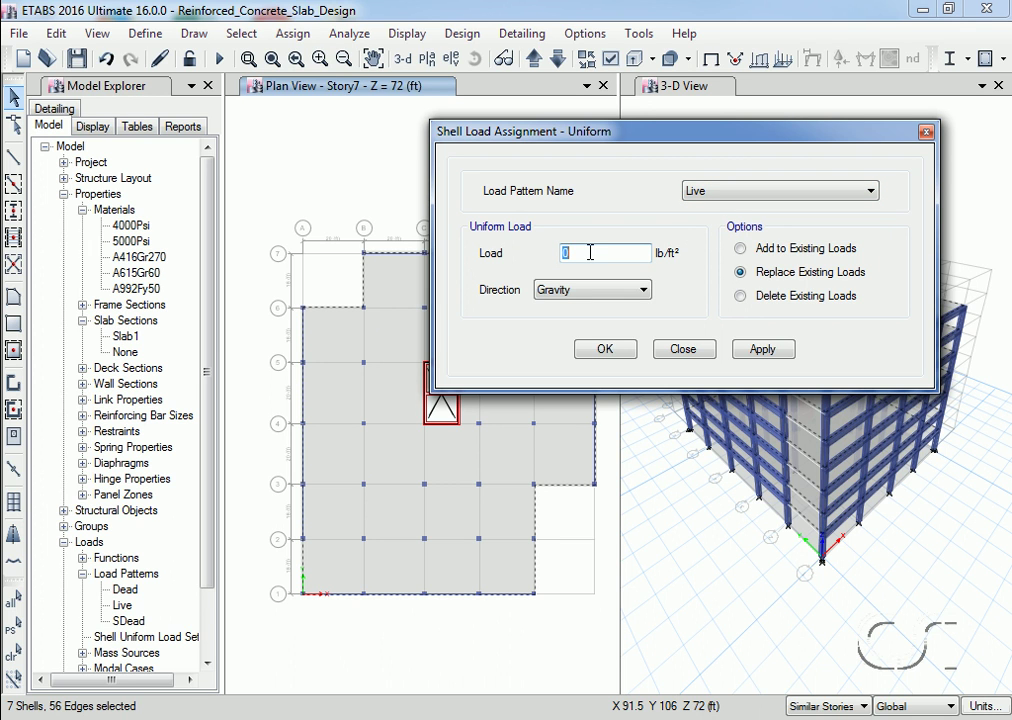
type("50")
left_click(762, 350)
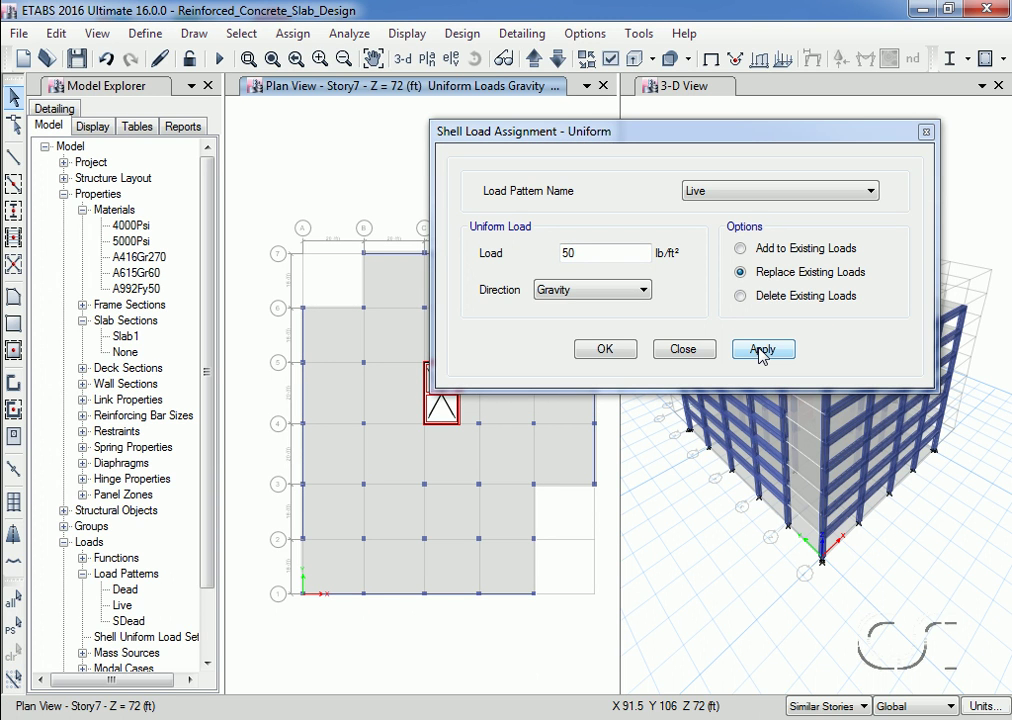
Reselect the previously selected slabs and assign them a uniform gravity load of 20 lb/ft² for the SDead load pattern
left_click(16, 634)
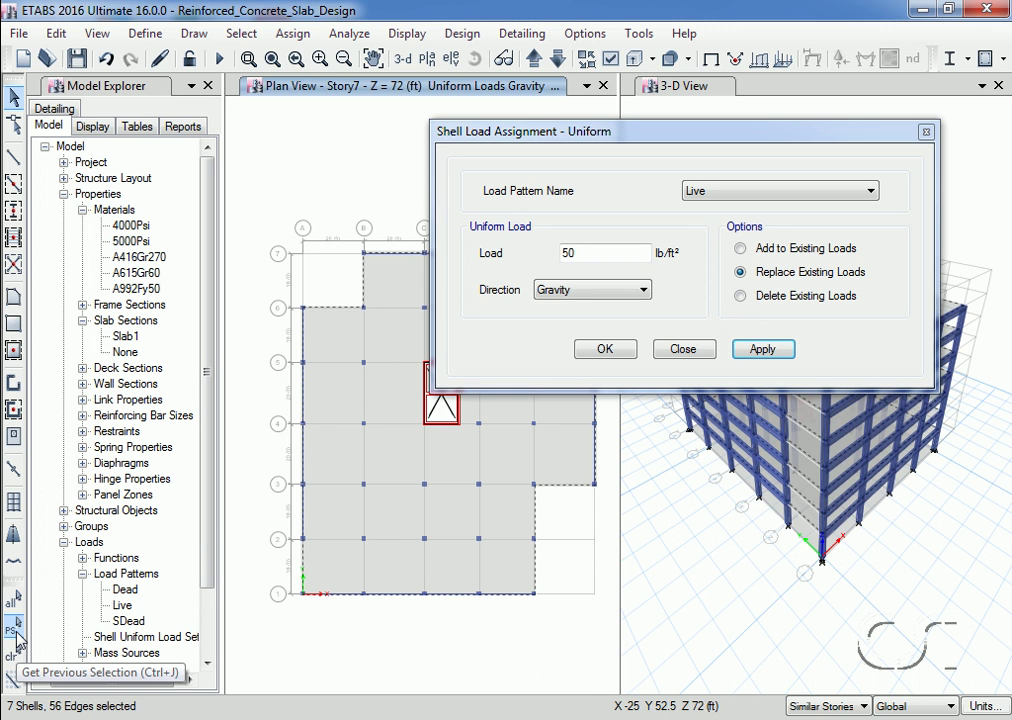
left_click(770, 192)
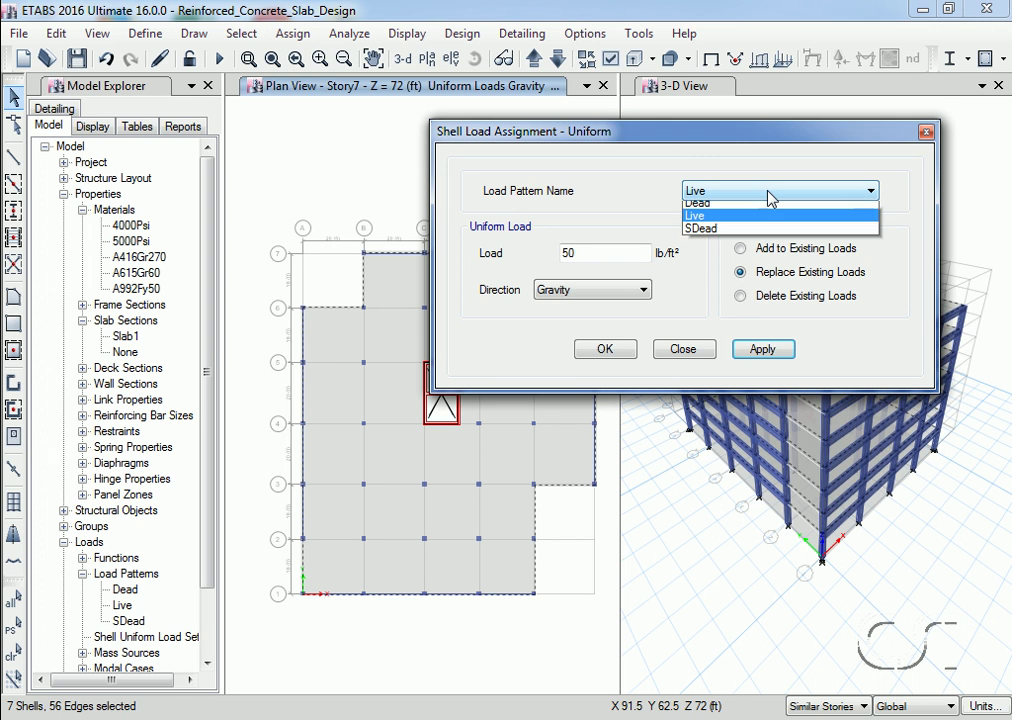
left_click(710, 235)
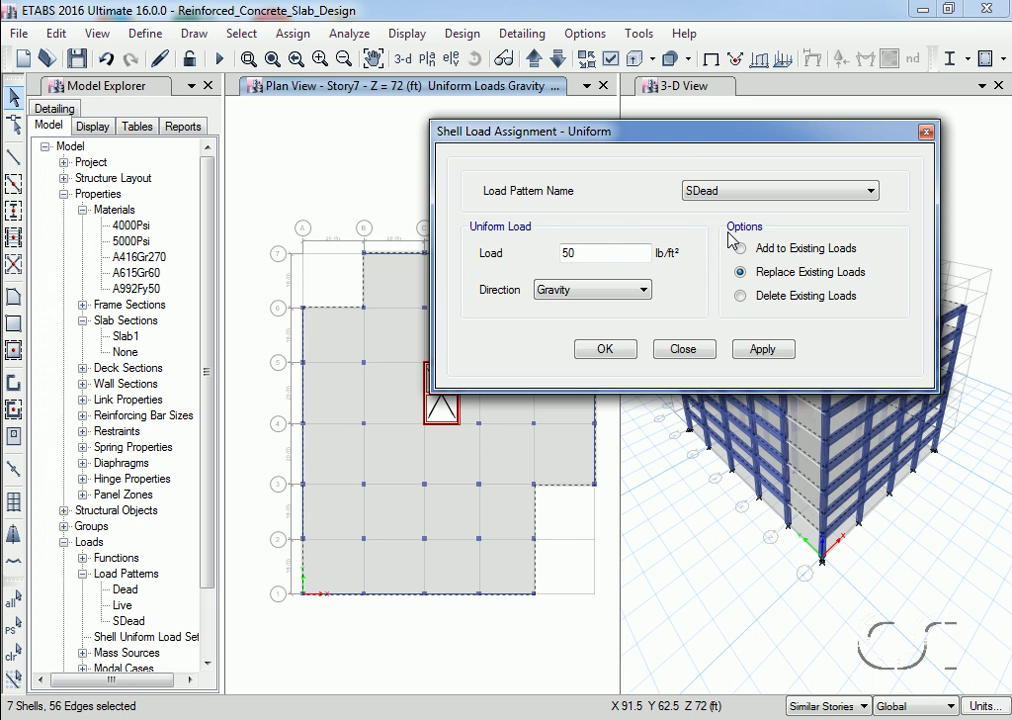
double_click(617, 258)
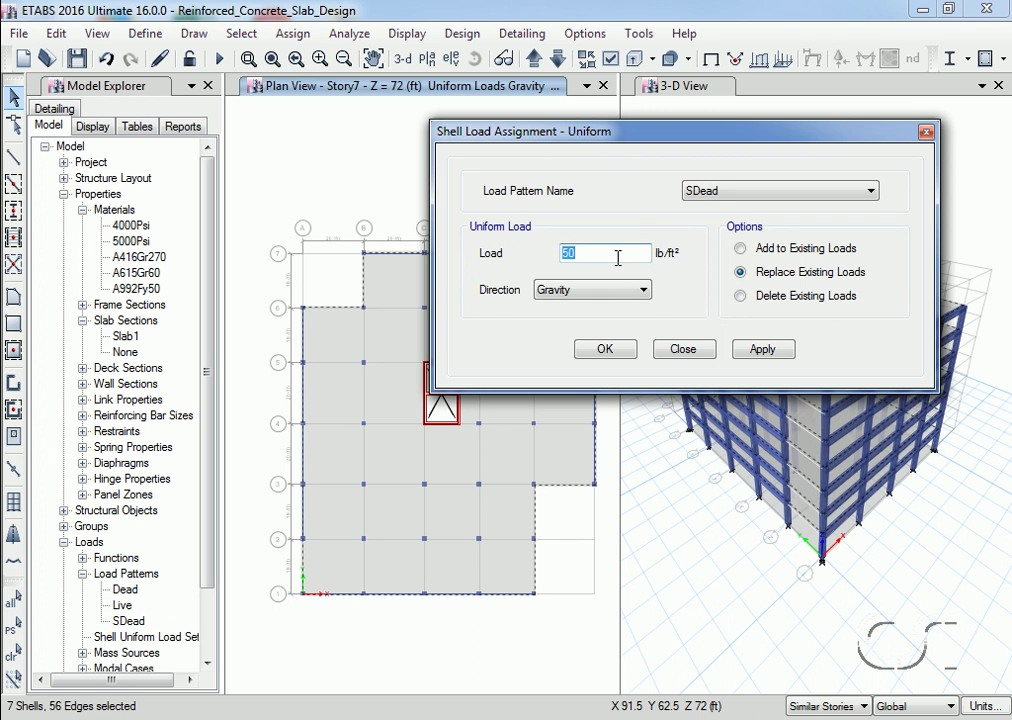
type("20")
left_click(605, 350)
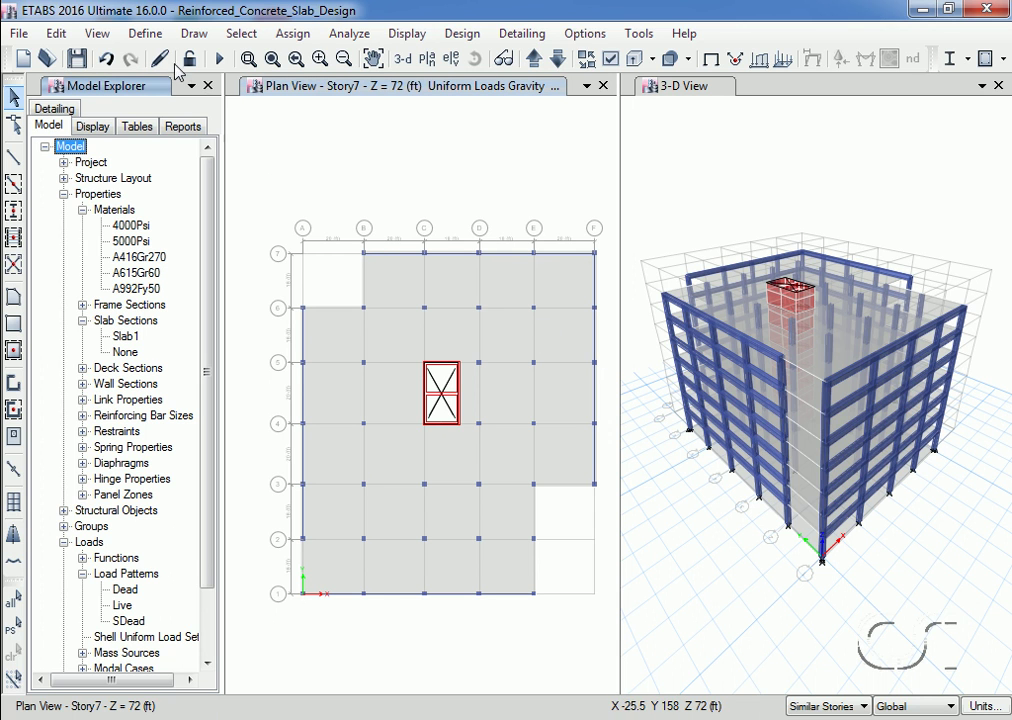
Set the preset P-Delta method to Iterative - Based on Loads and add the Dead and SDead patterns with scale factor 1
left_click(152, 36)
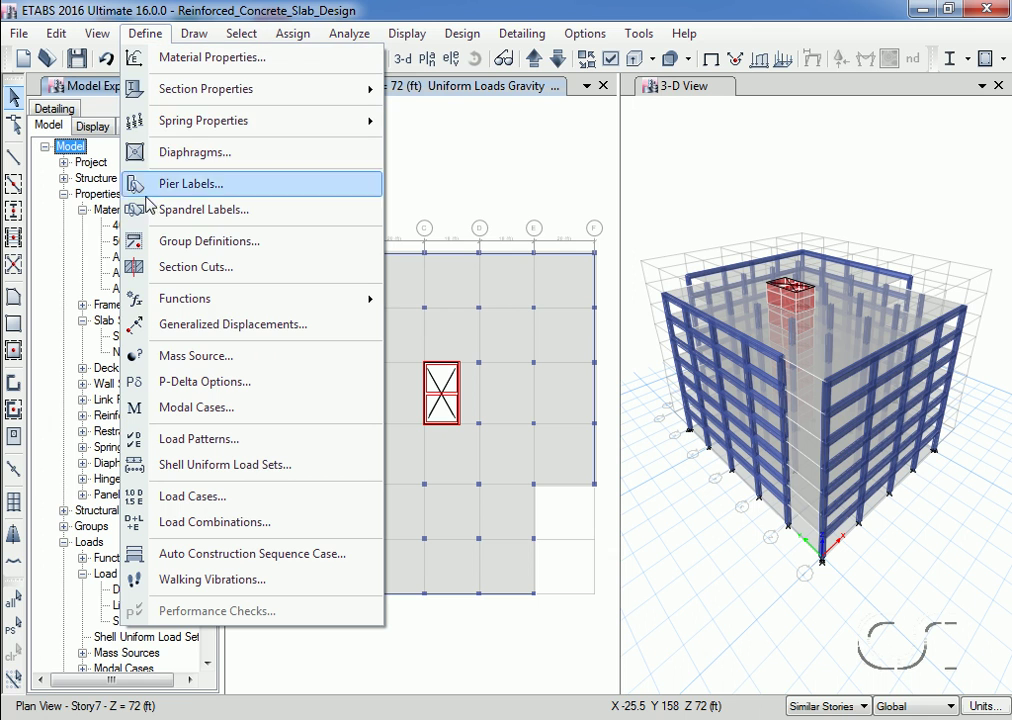
left_click(277, 390)
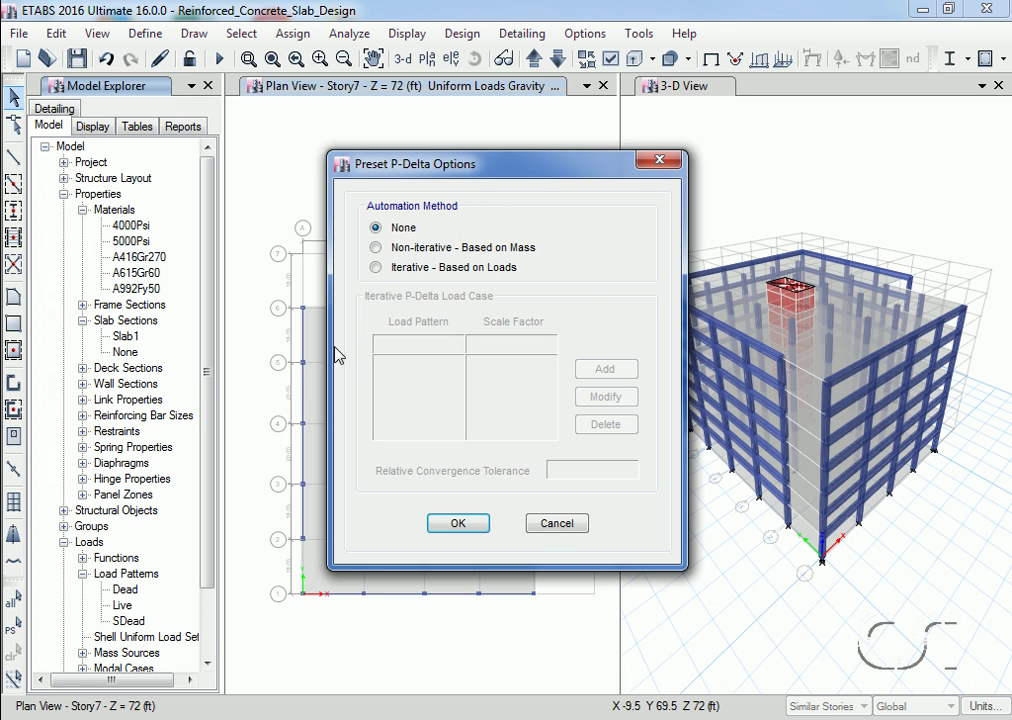
left_click(376, 267)
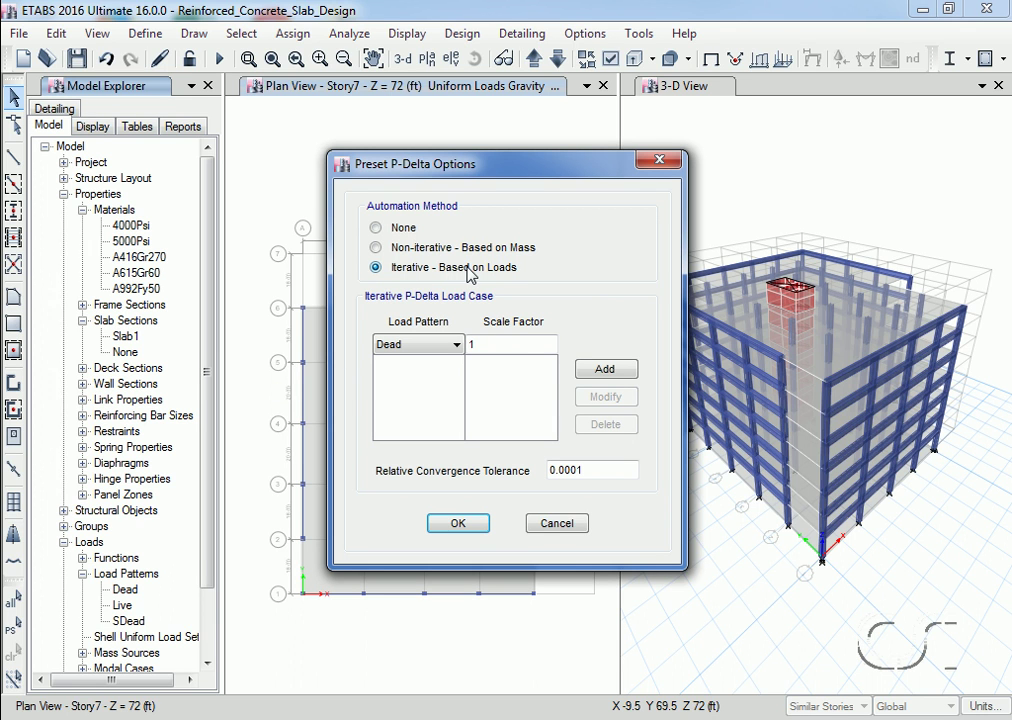
left_click(603, 370)
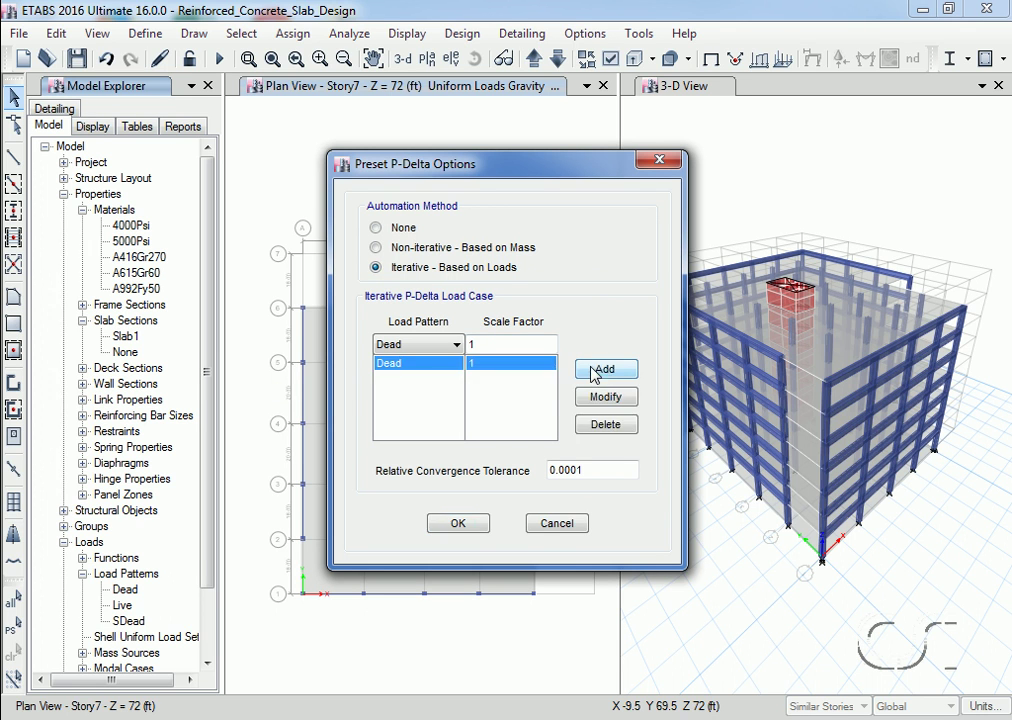
left_click(455, 345)
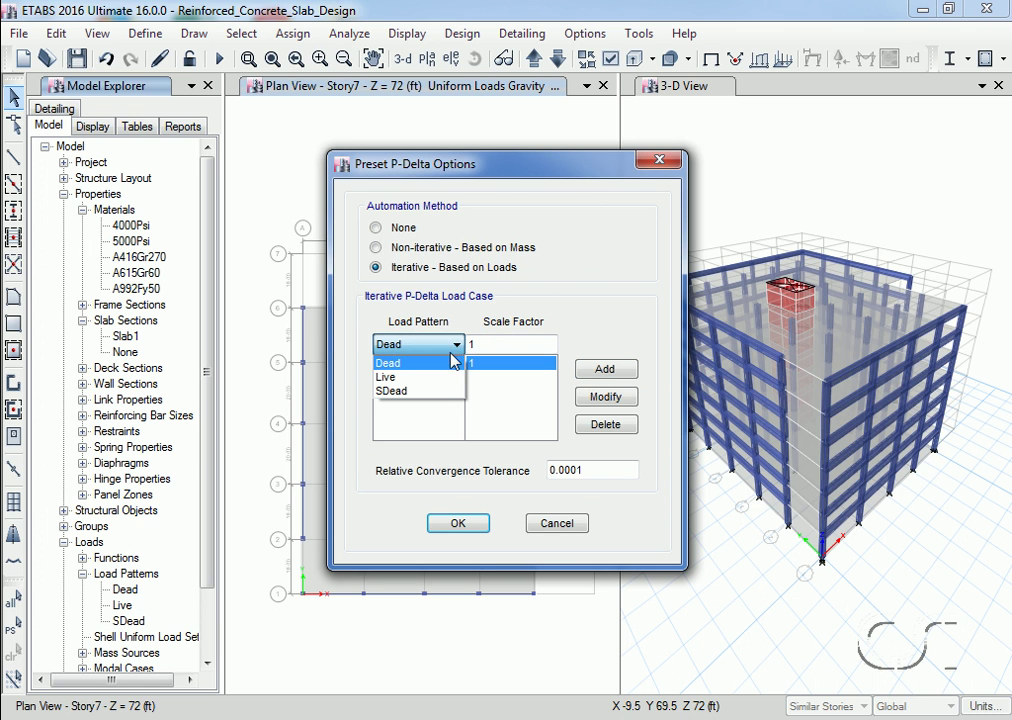
left_click(440, 392)
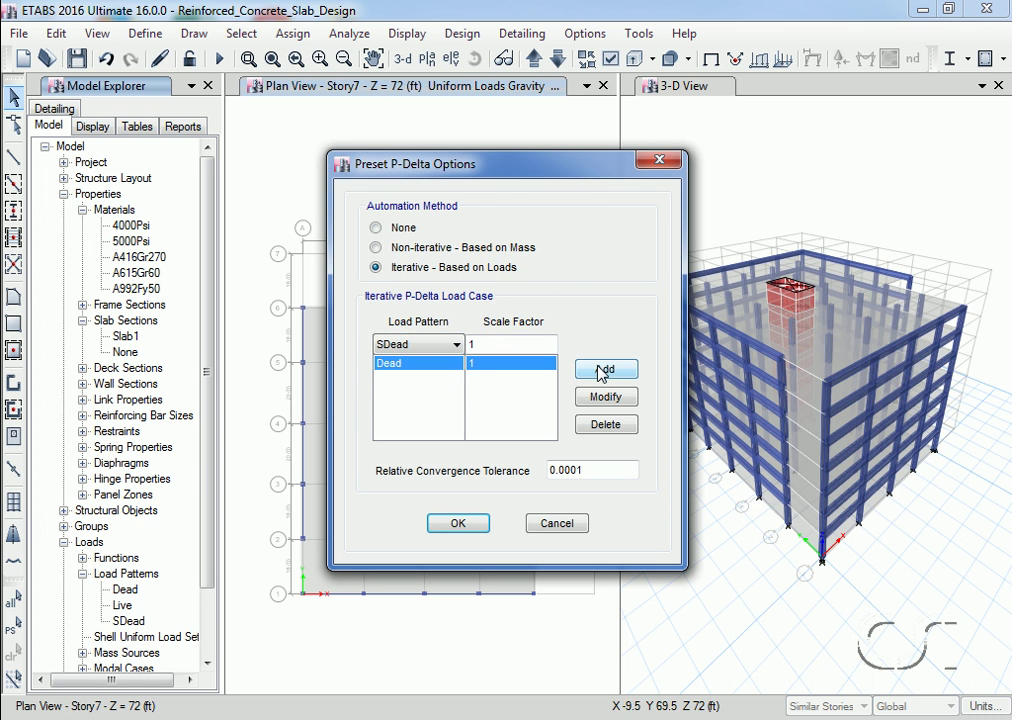
left_click(590, 372)
Add the Live pattern with a scale factor of .25 to the iterative P-Delta load case and accept the P-Delta options
left_click(458, 345)
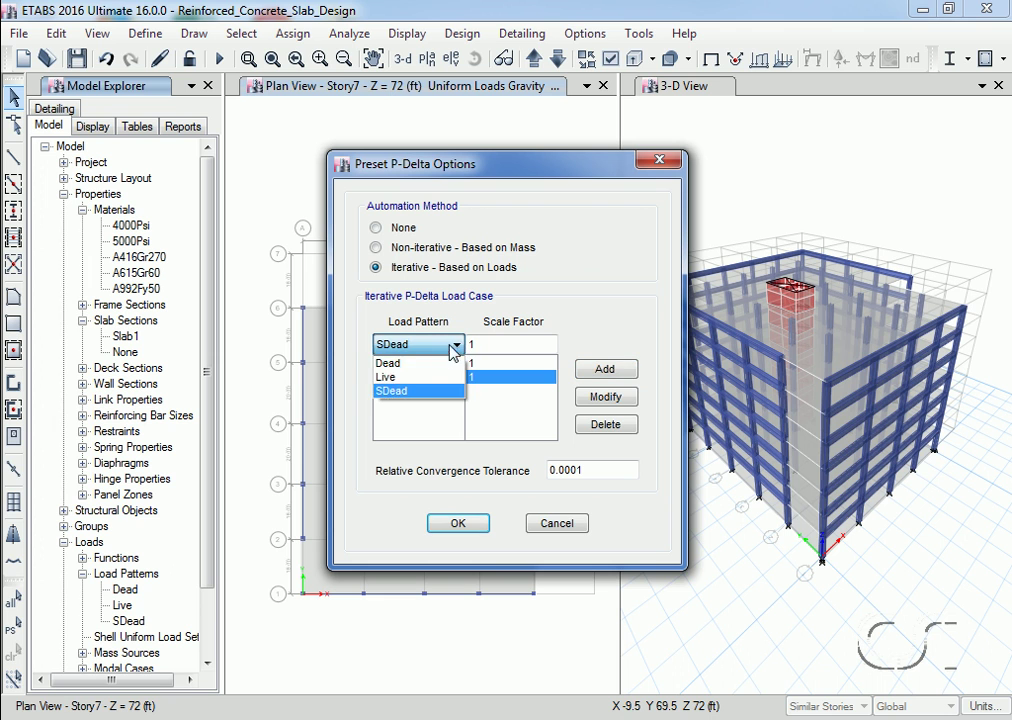
left_click(413, 378)
double_click(489, 343)
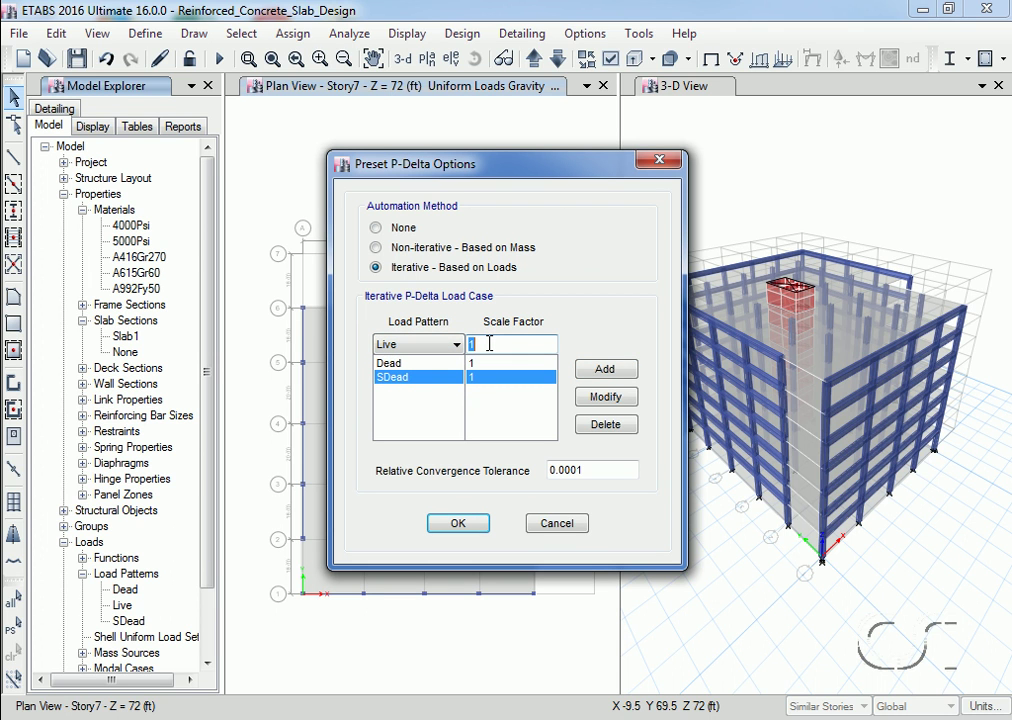
type(".25")
left_click(600, 369)
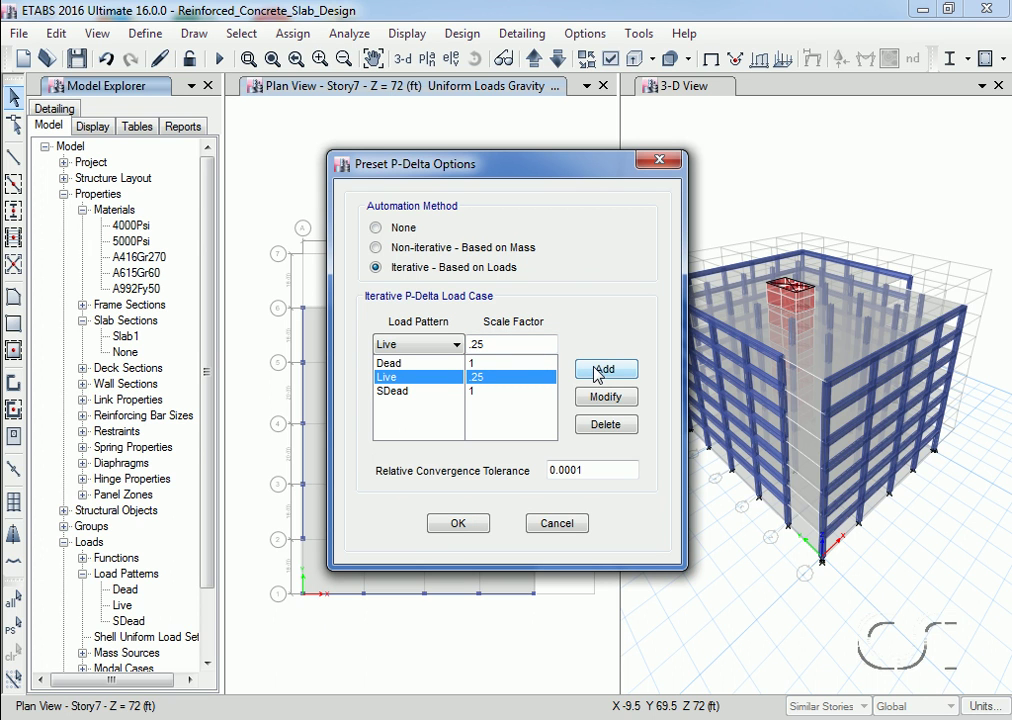
left_click(459, 524)
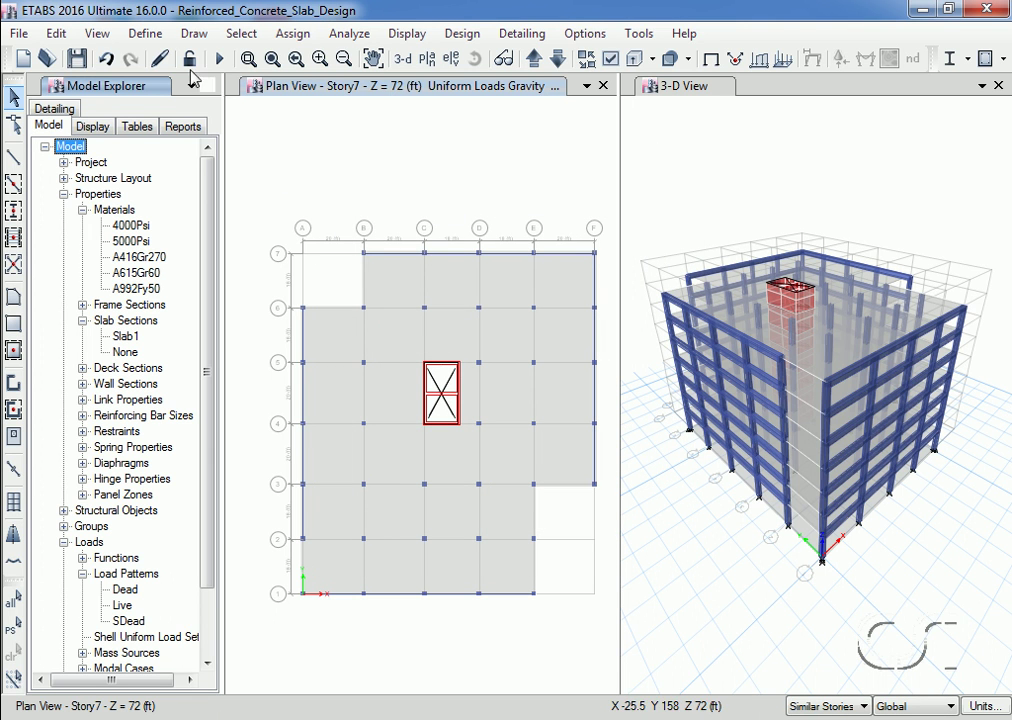
Review the defined load cases and check the P-Delta settings and applied loads of the Dead case
left_click(145, 33)
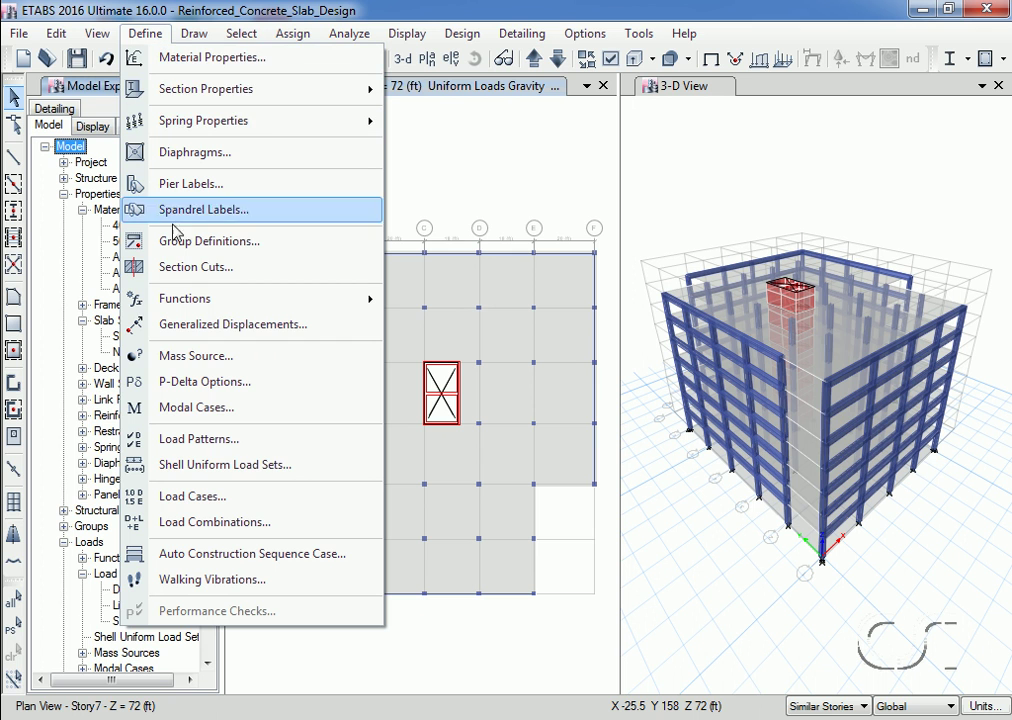
left_click(231, 503)
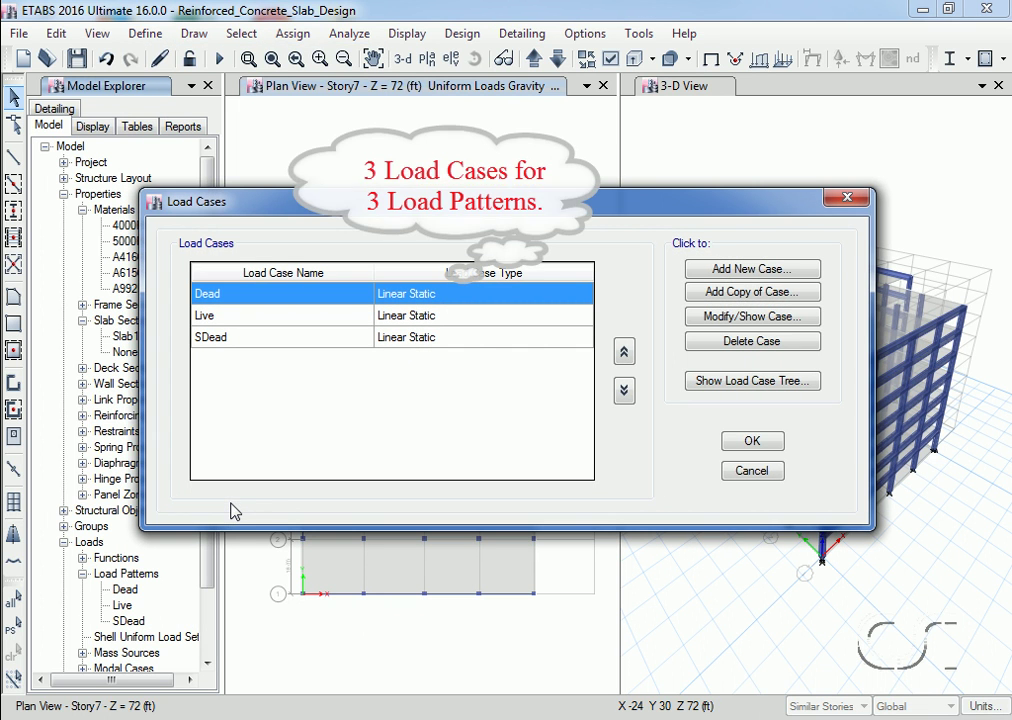
left_click(707, 317)
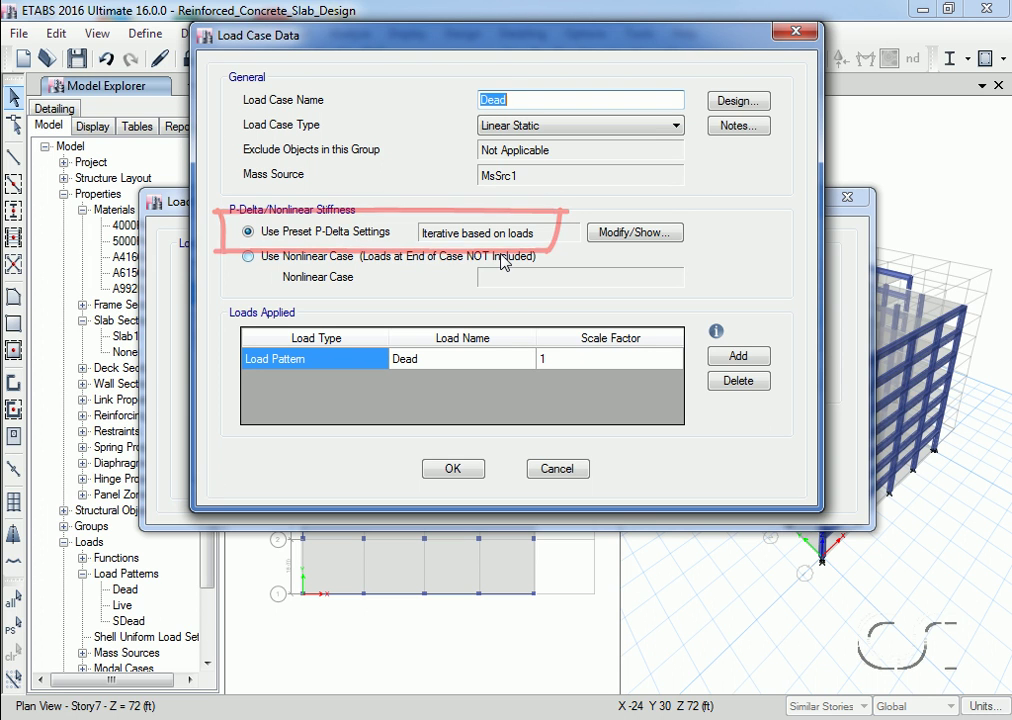
left_click(458, 470)
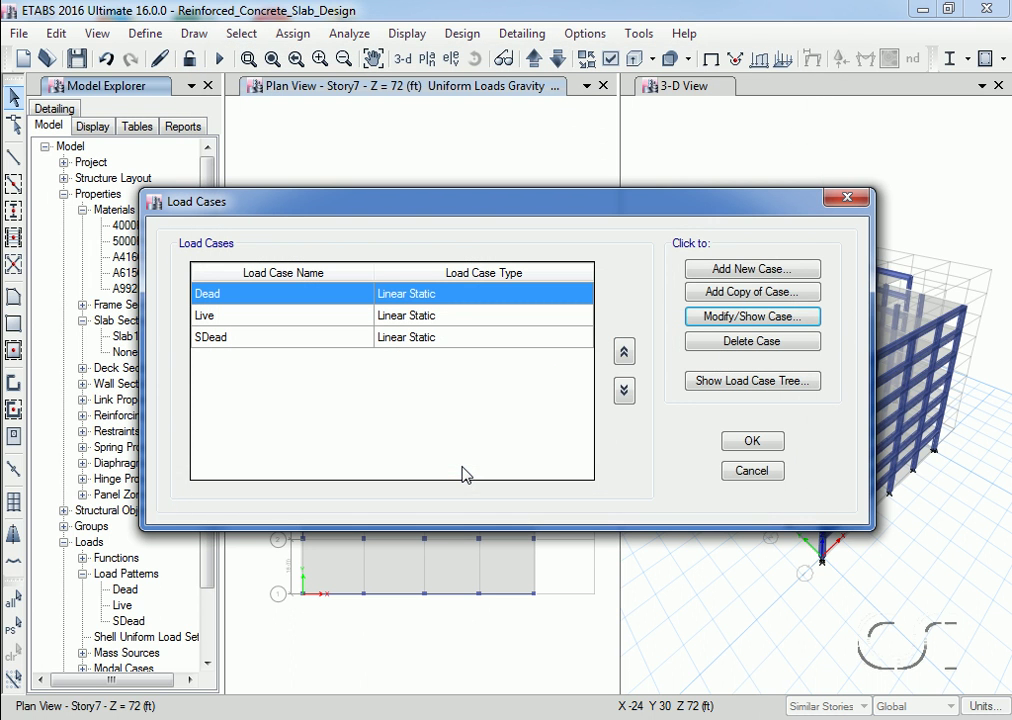
left_click(749, 443)
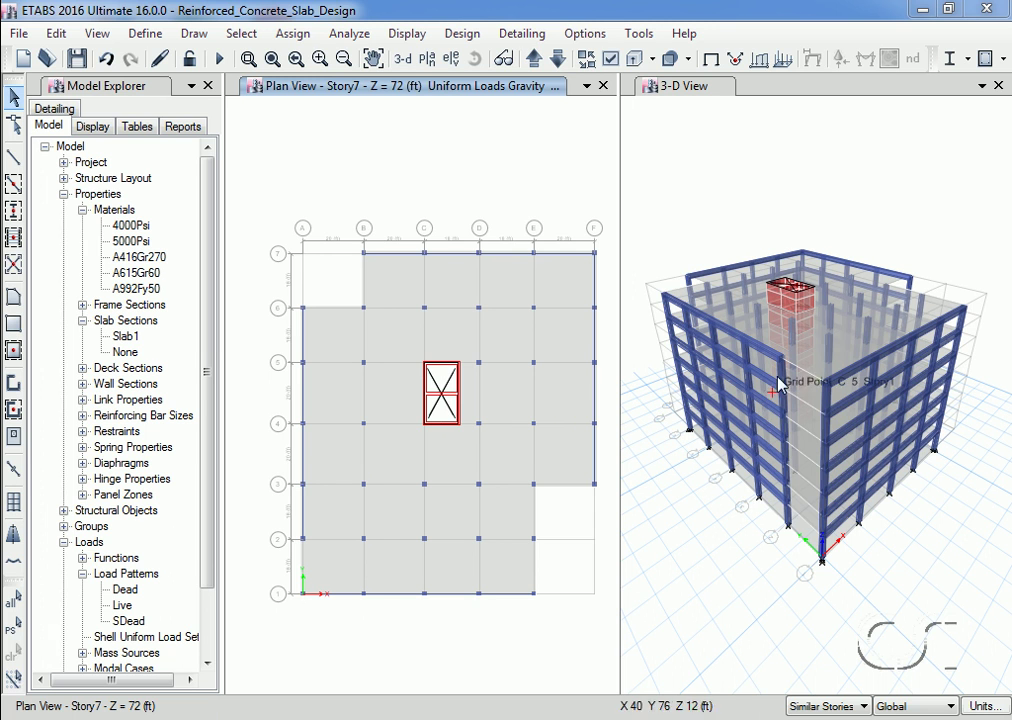
Close the 3-D view and float the Design tools over the plan view to look through the slab design commands
left_click(998, 86)
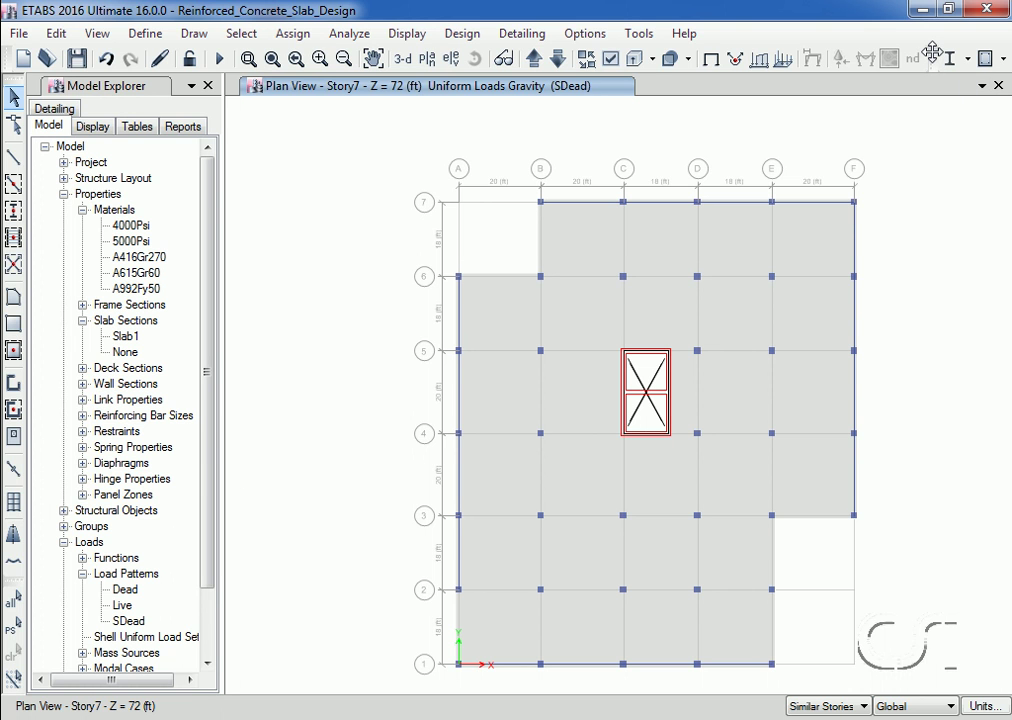
left_click_drag(931, 52, 230, 122)
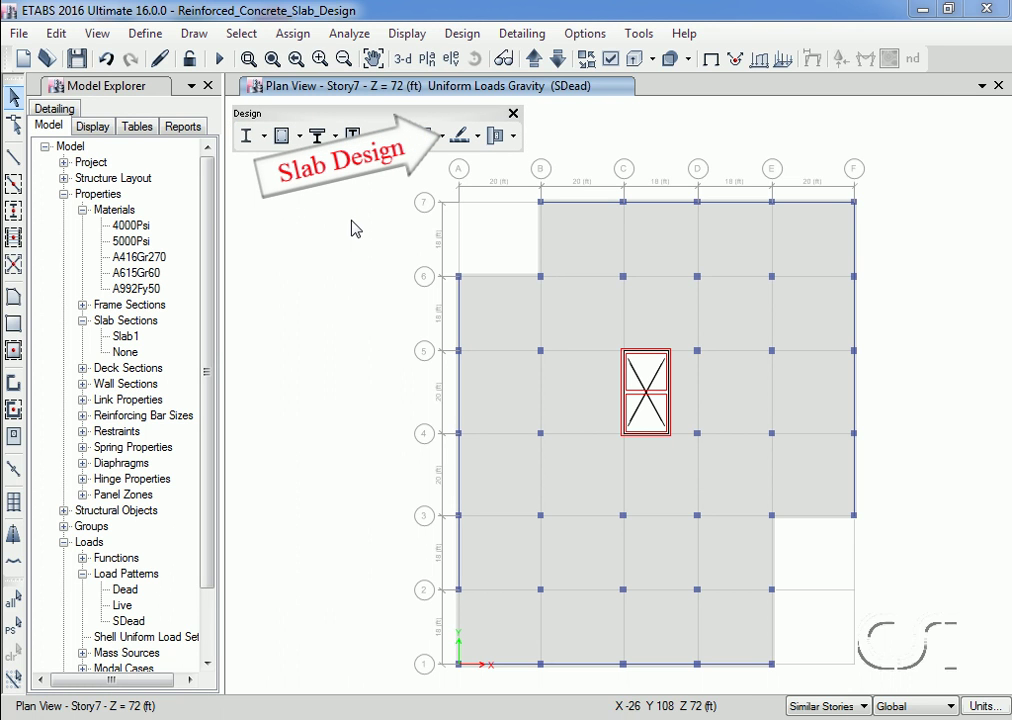
left_click(479, 139)
mouse_move(490, 196)
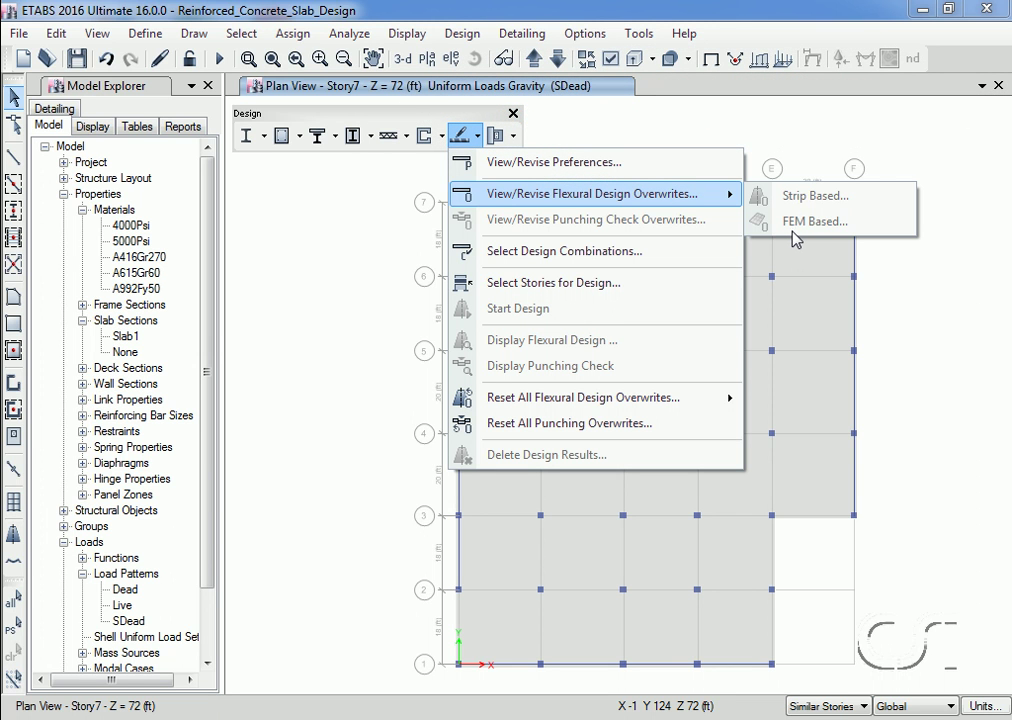
left_click(359, 229)
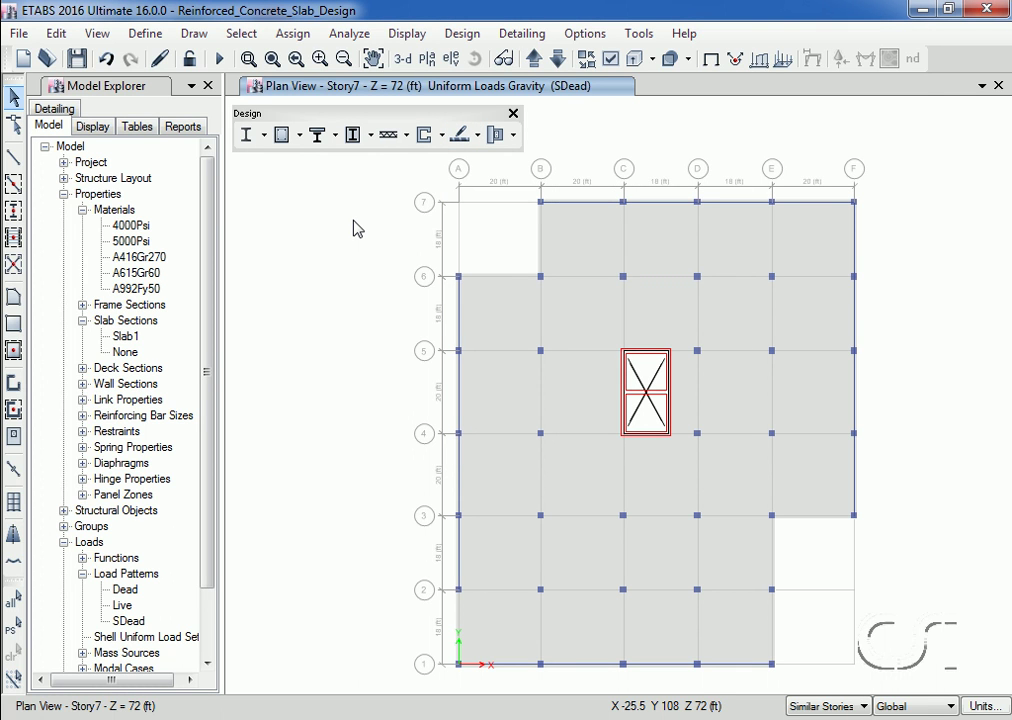
Draw a short diagonal column strip on layer A between grids 4 and 5, crossing grid B, using 72 for all start and end widths
left_click(193, 33)
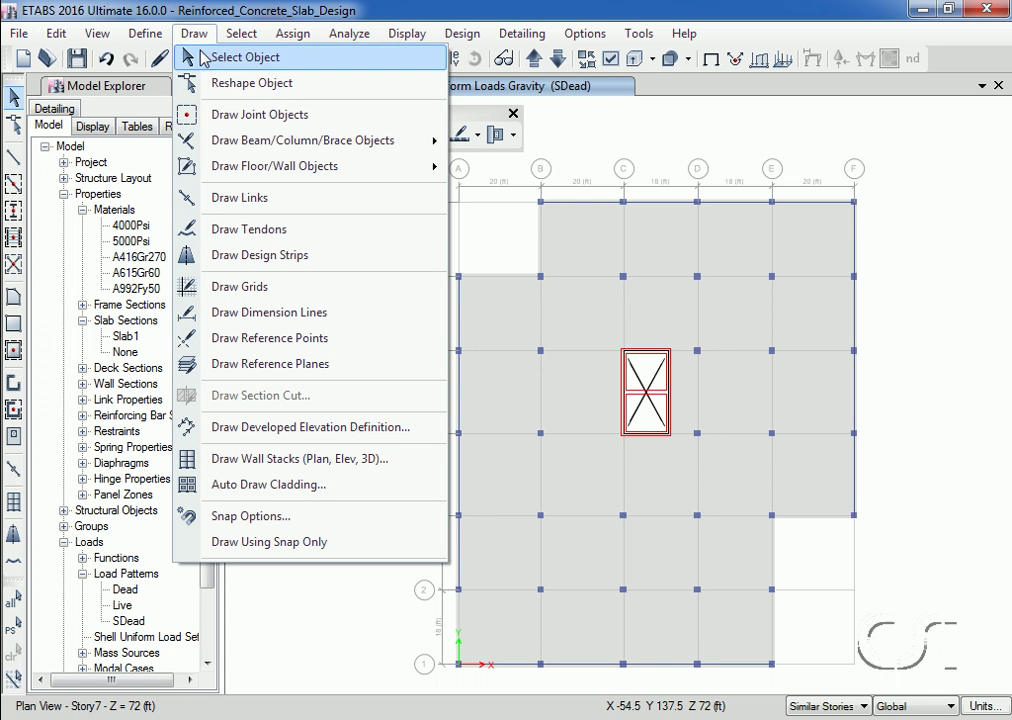
left_click(307, 262)
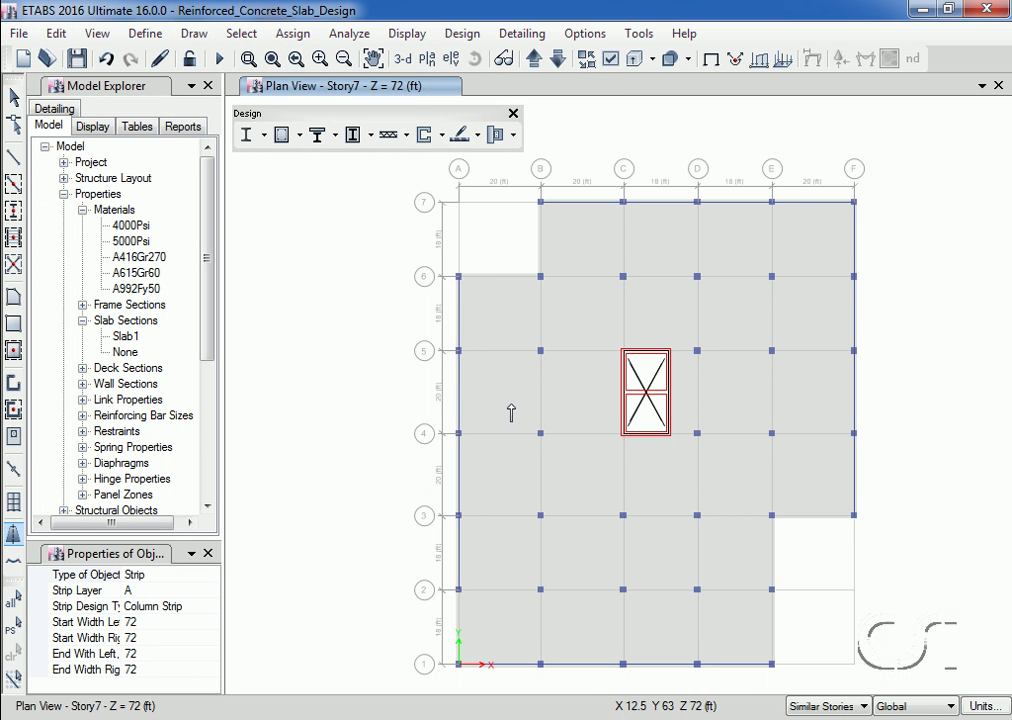
left_click(510, 404)
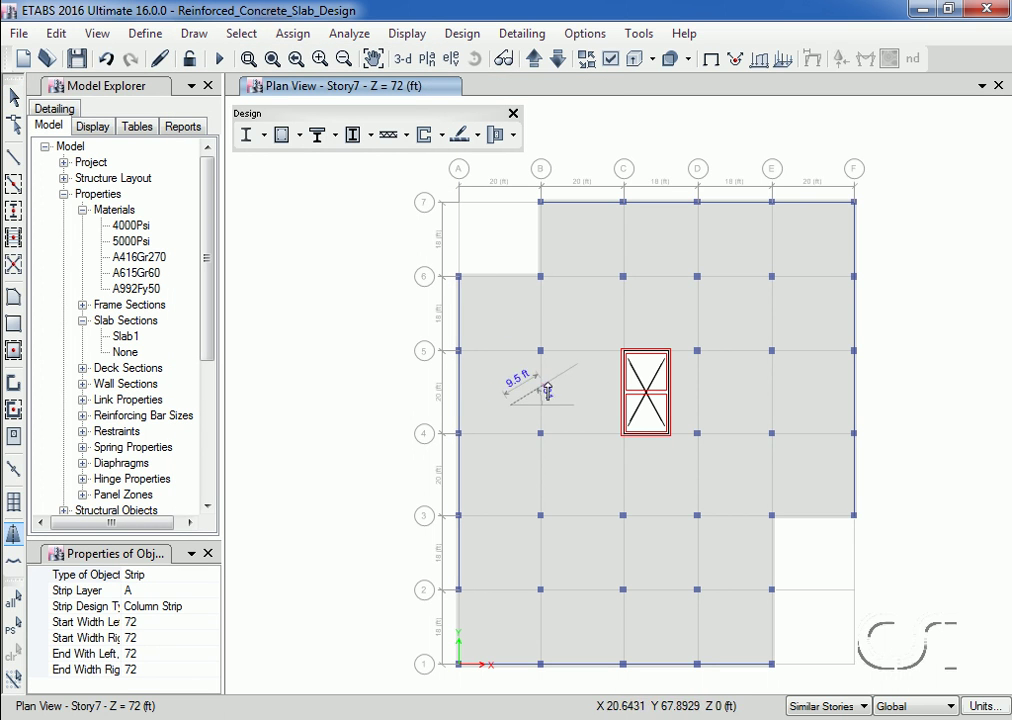
left_click(597, 371)
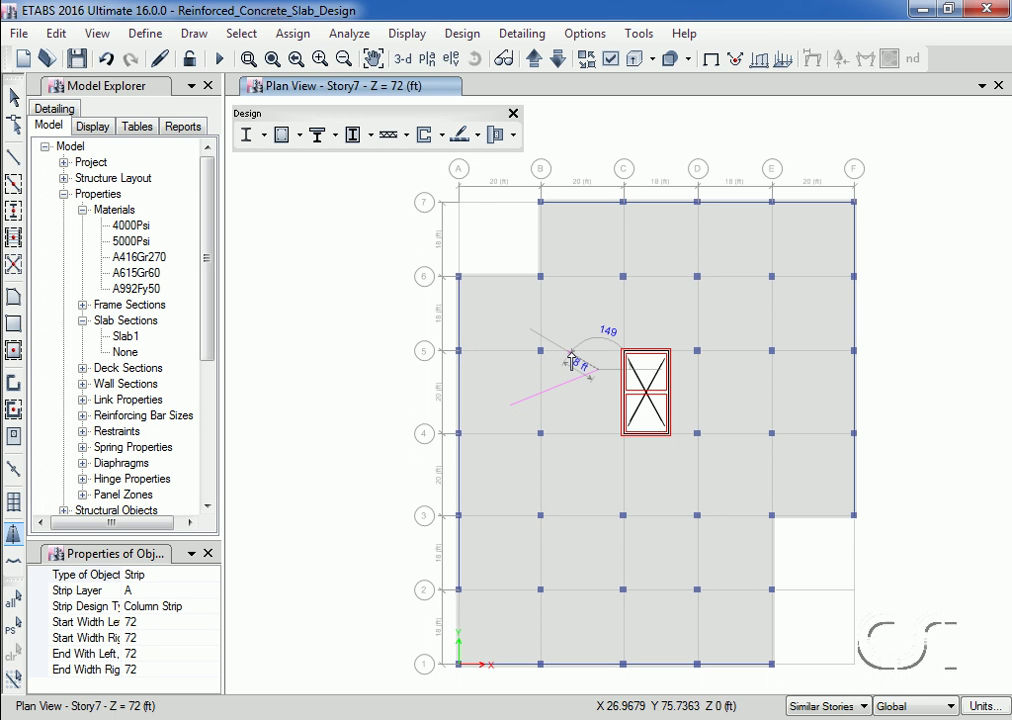
key("Escape")
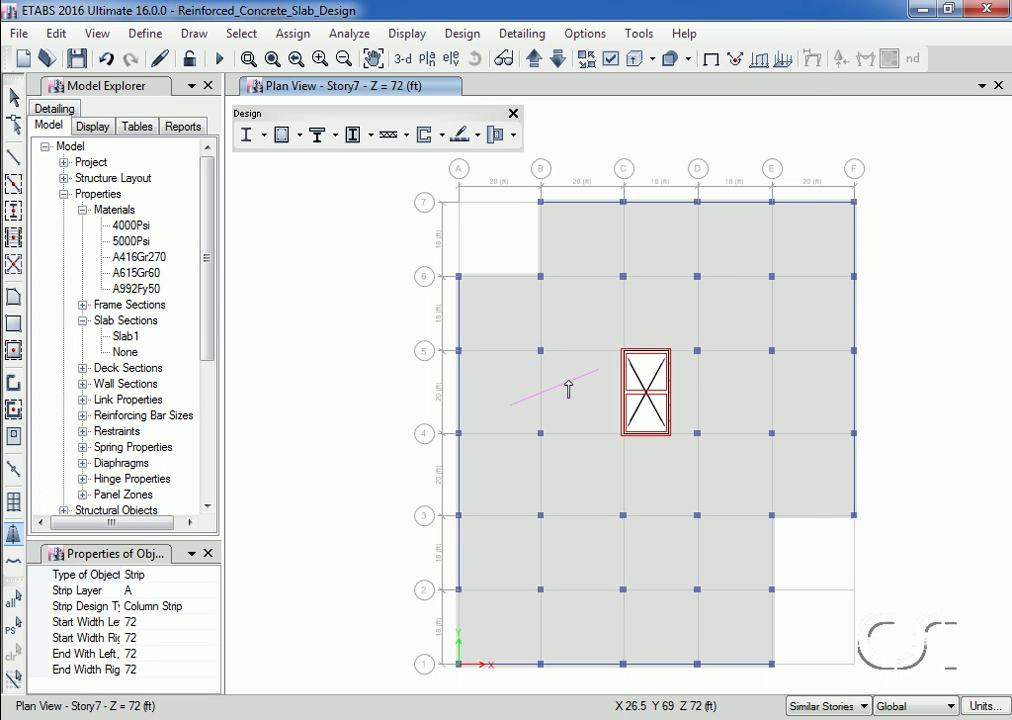
Inspect the diagonal strip's design properties without changing them, and undo the drawing of that strip
right_click(568, 392)
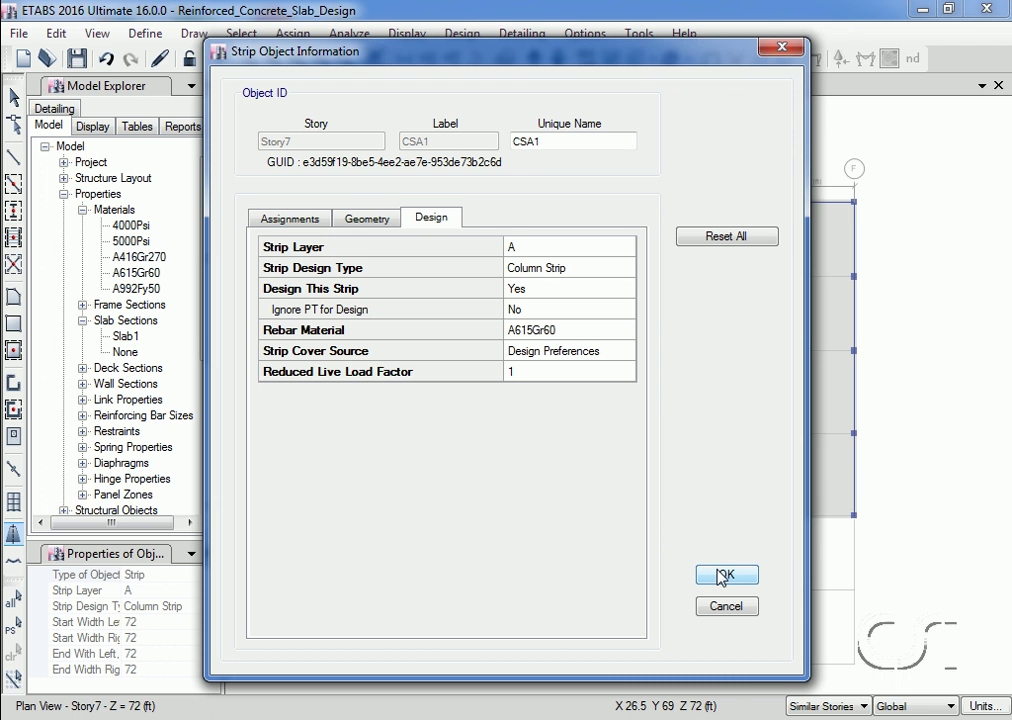
left_click(725, 606)
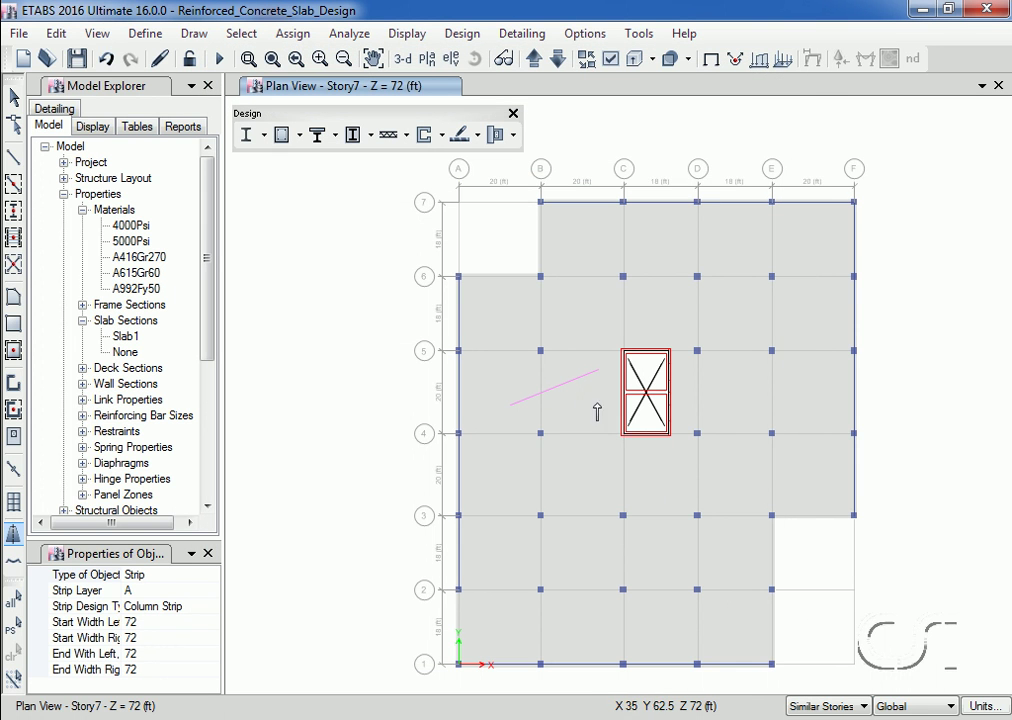
left_click(14, 100)
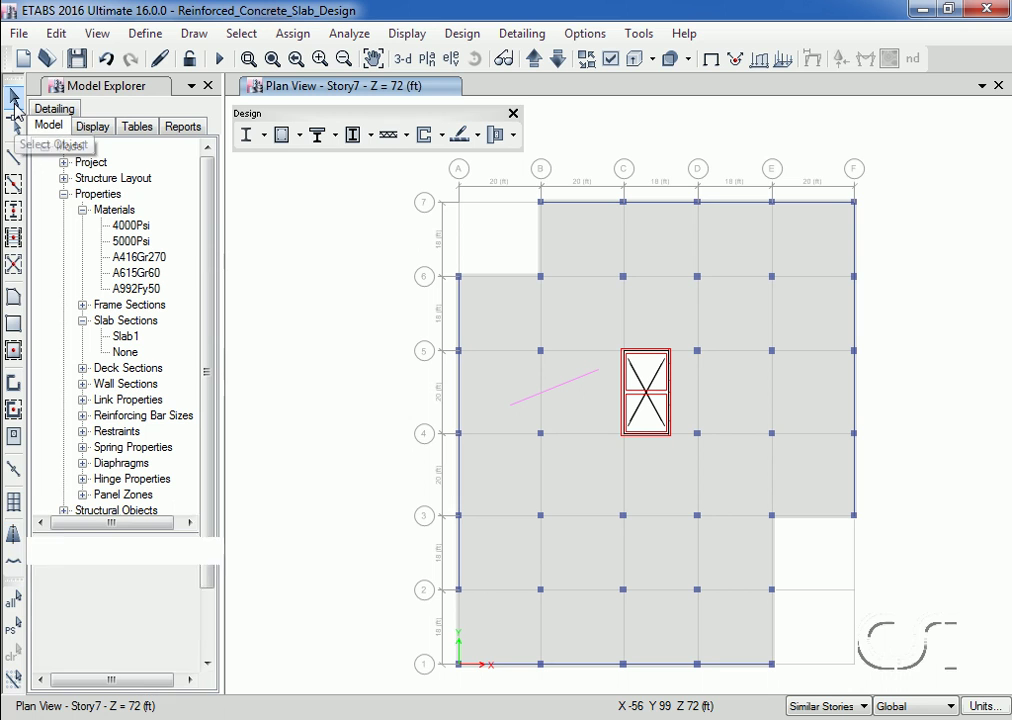
left_click(107, 60)
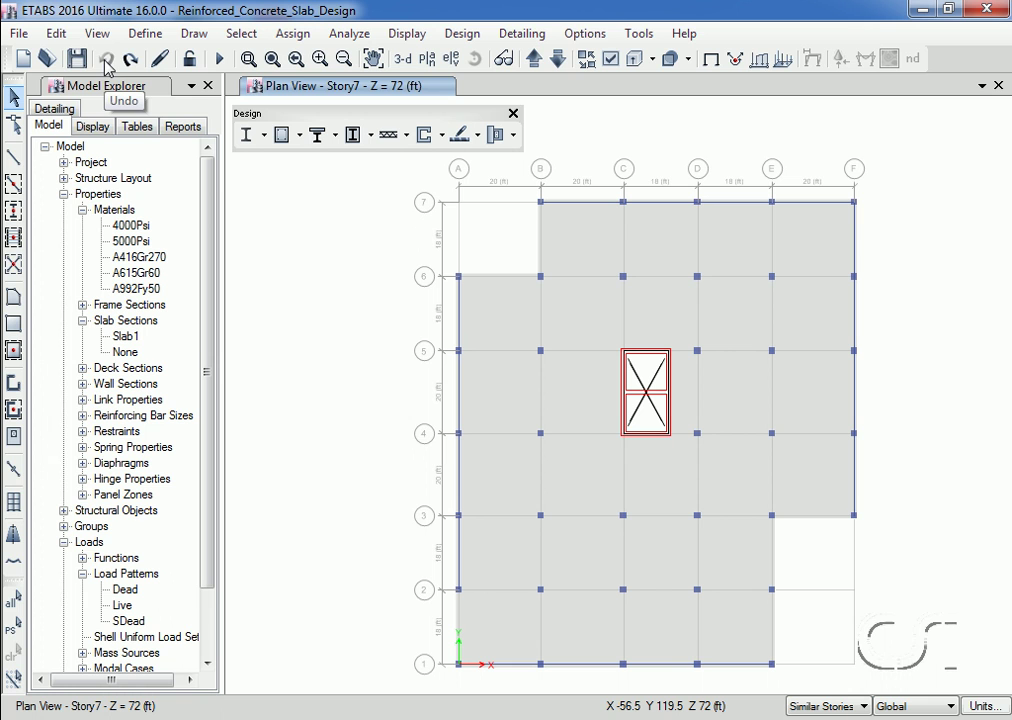
Add layer A design strips with middle strips along the X grid lines of Story7, using coordinate system G1 and Auto strip width
left_click(56, 36)
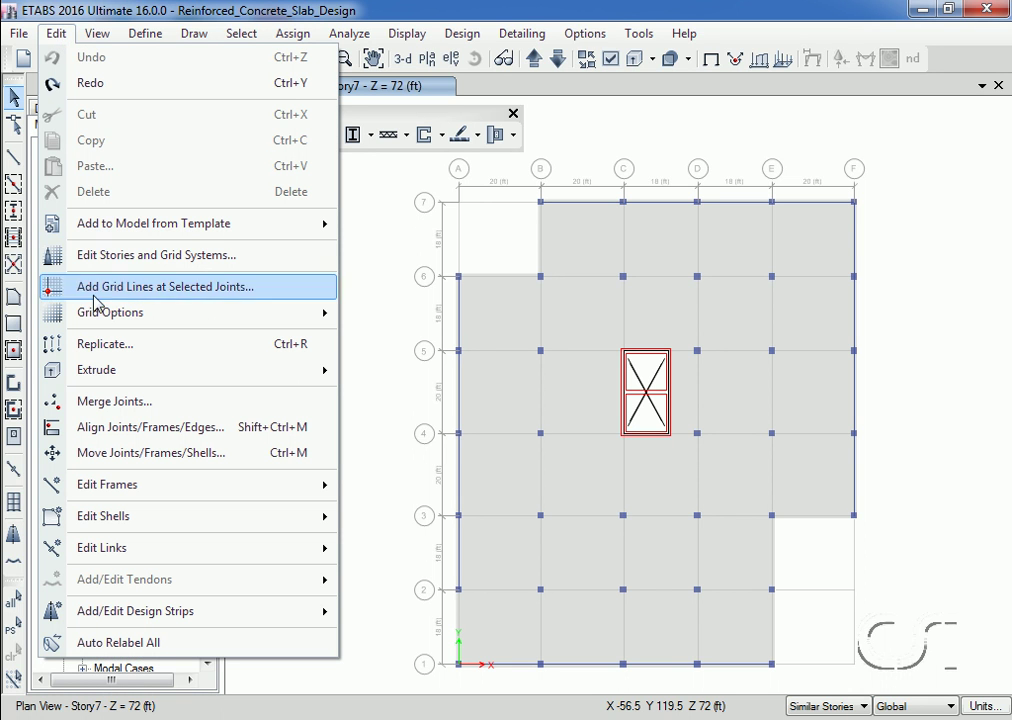
mouse_move(75, 617)
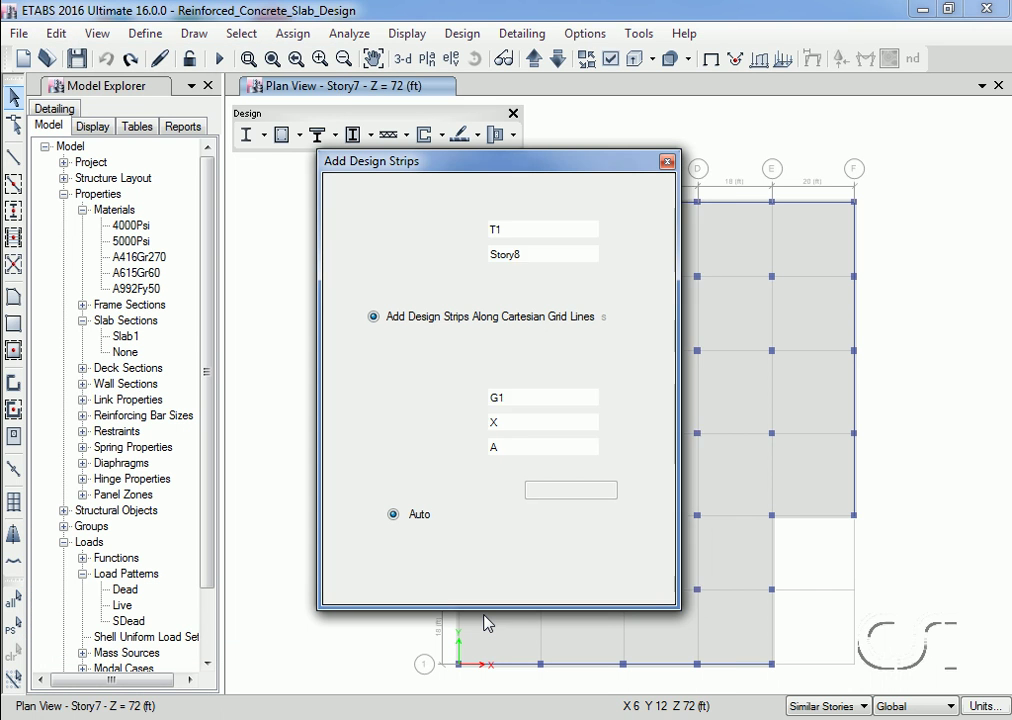
left_click(486, 620)
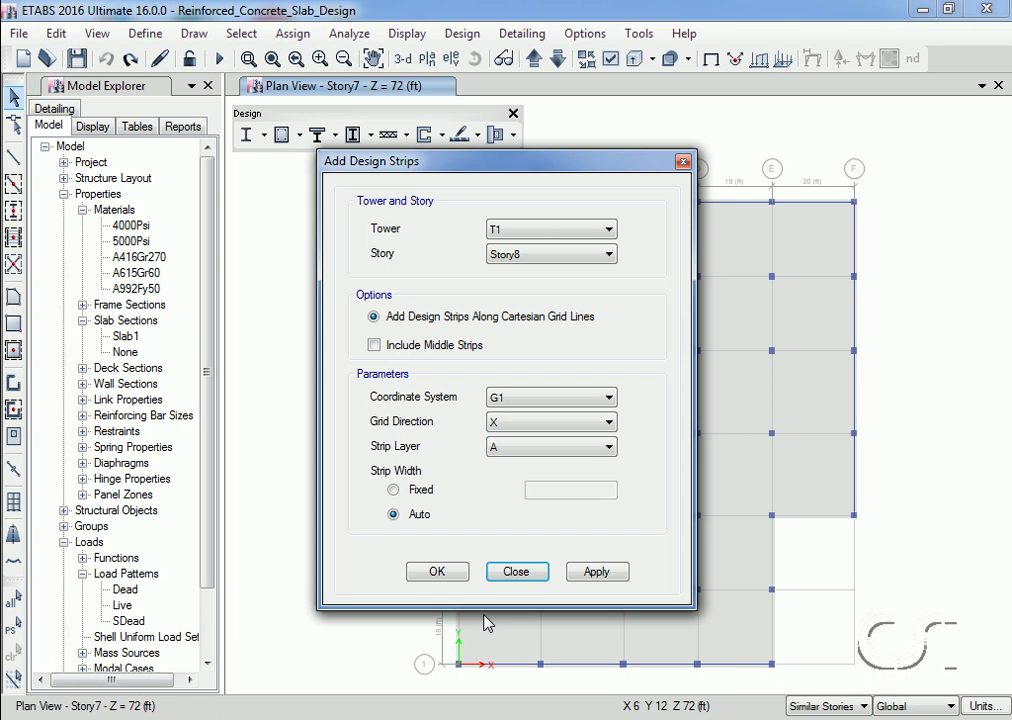
left_click(532, 256)
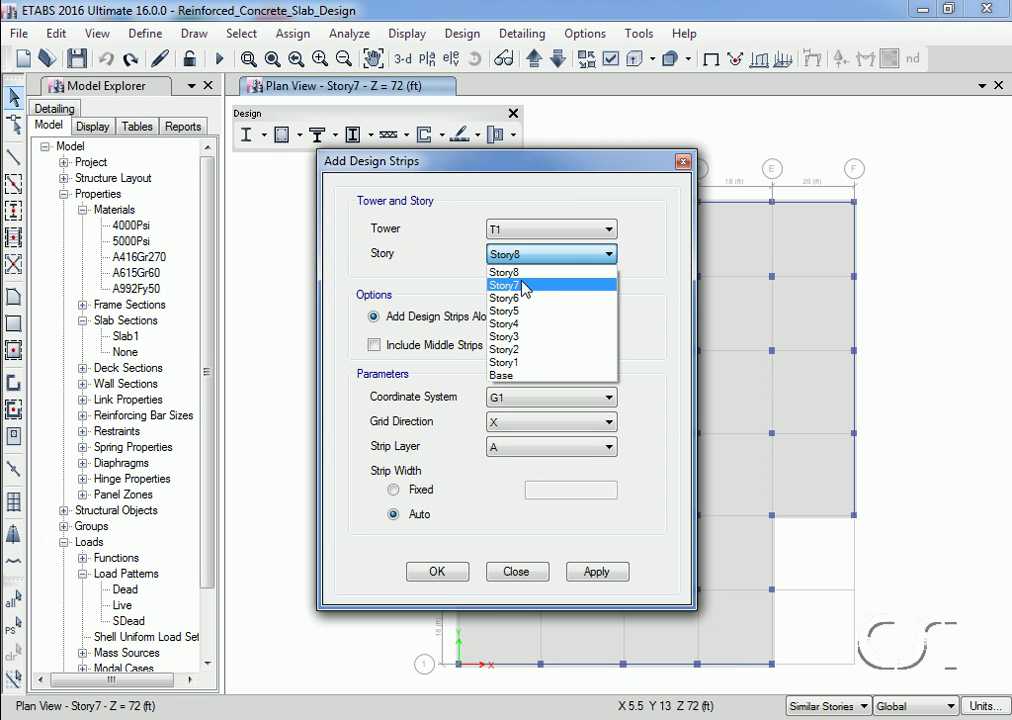
left_click(524, 287)
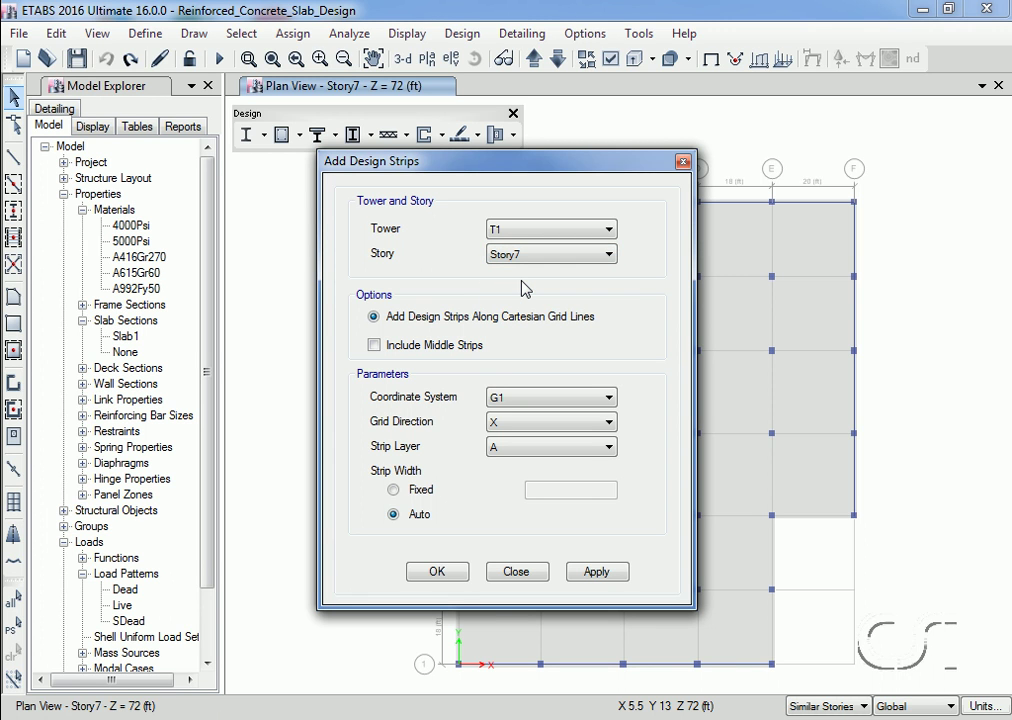
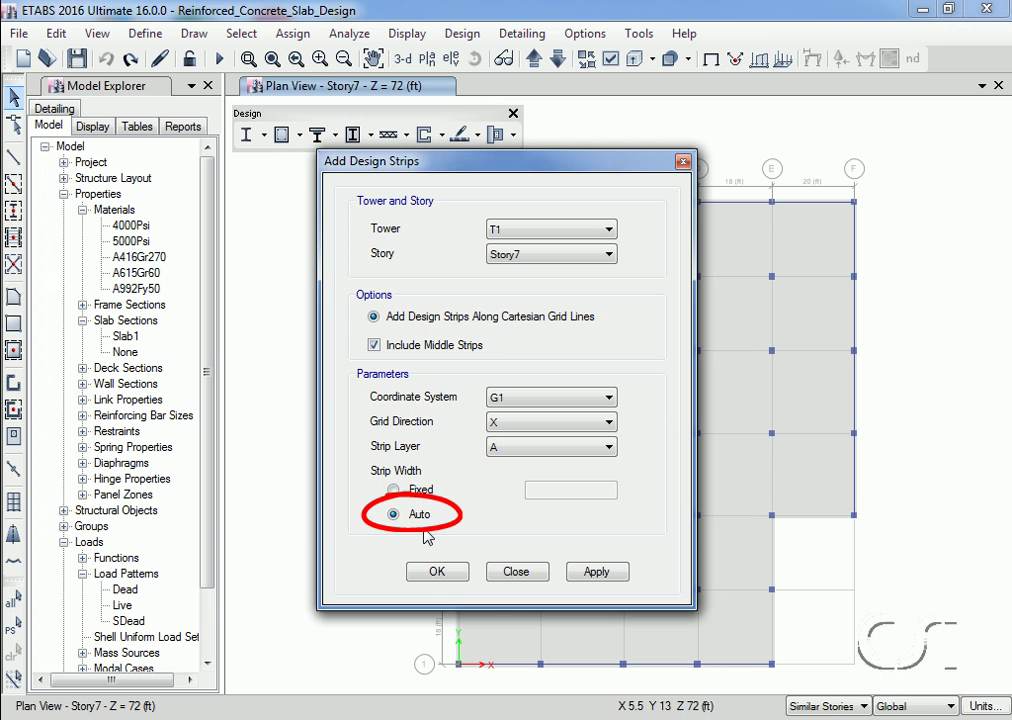
mouse_move(576, 169)
left_mouse_down()
mouse_move(507, 186)
mouse_move(357, 138)
left_mouse_up()
left_click(383, 541)
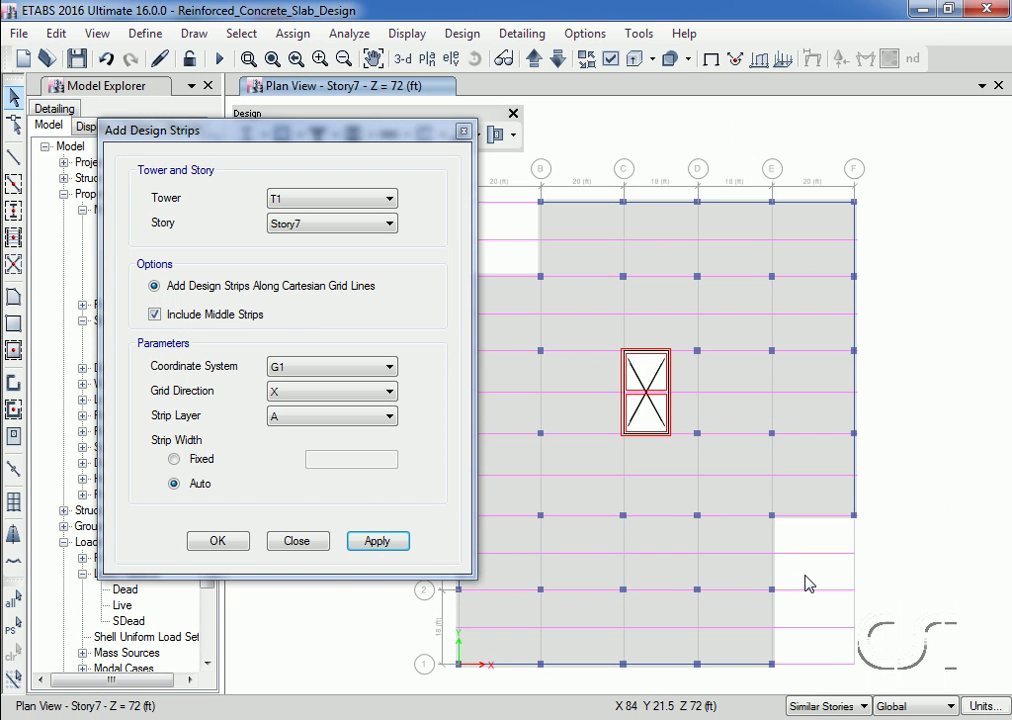
Add layer B design strips with middle strips along the Y grid lines of Story7, using Auto strip width, and finish adding strips
left_click(300, 396)
left_click(293, 423)
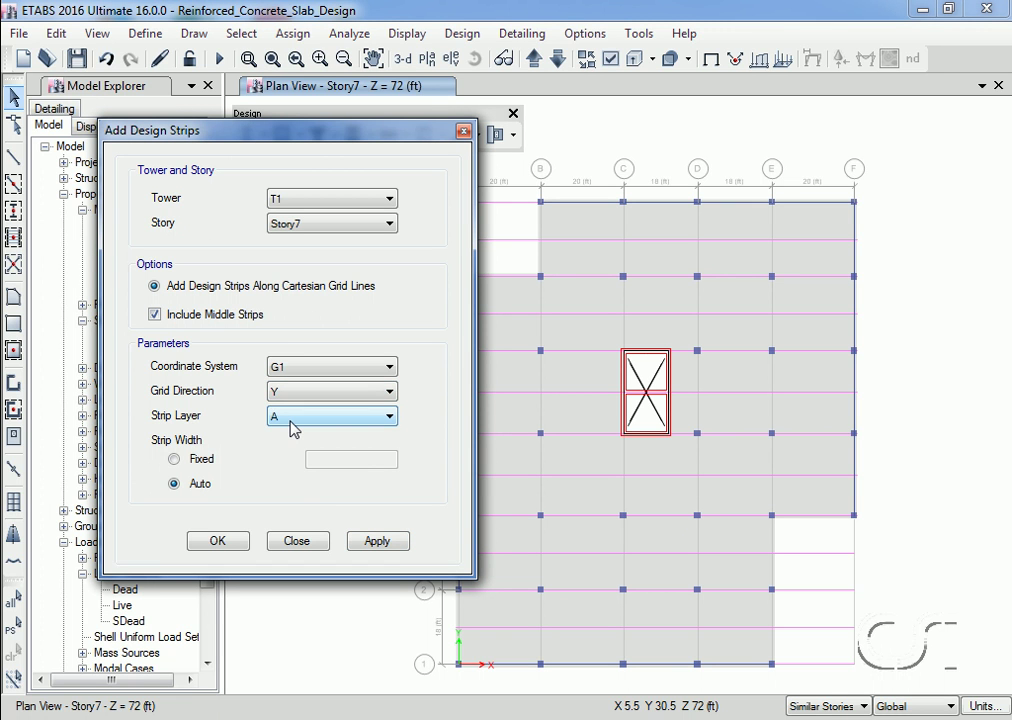
left_click(293, 418)
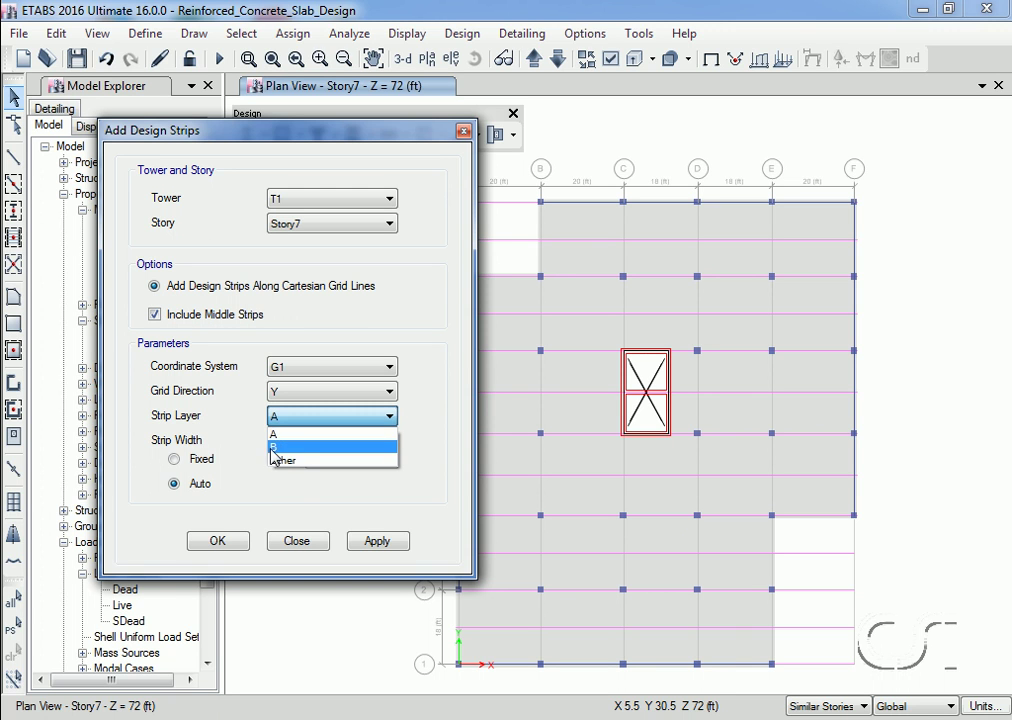
left_click(300, 447)
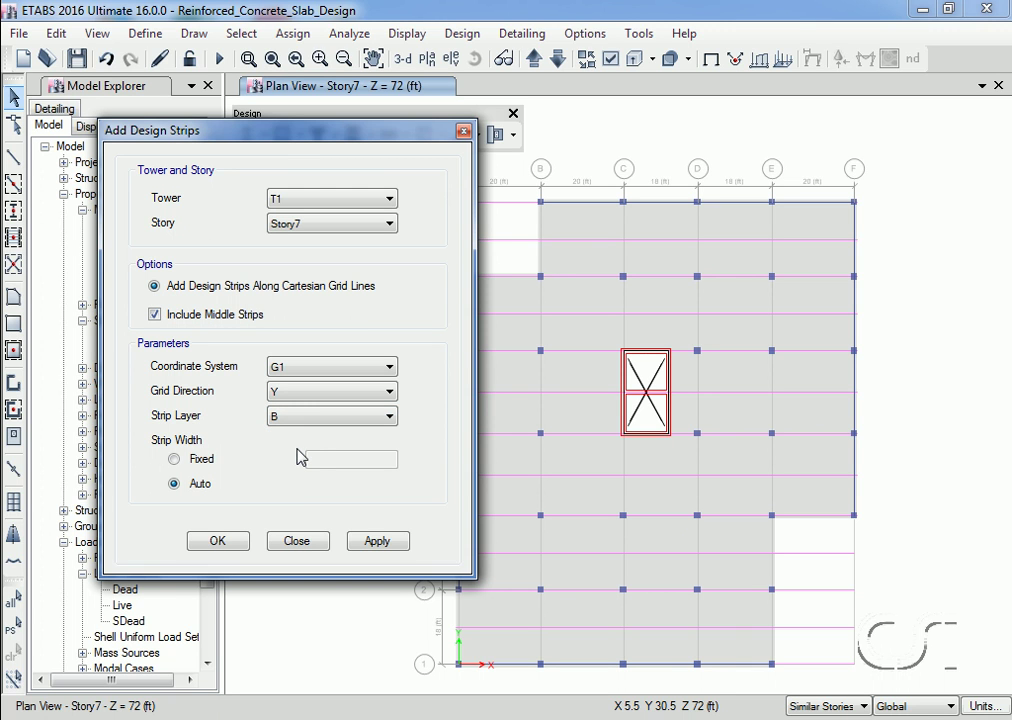
left_click(376, 541)
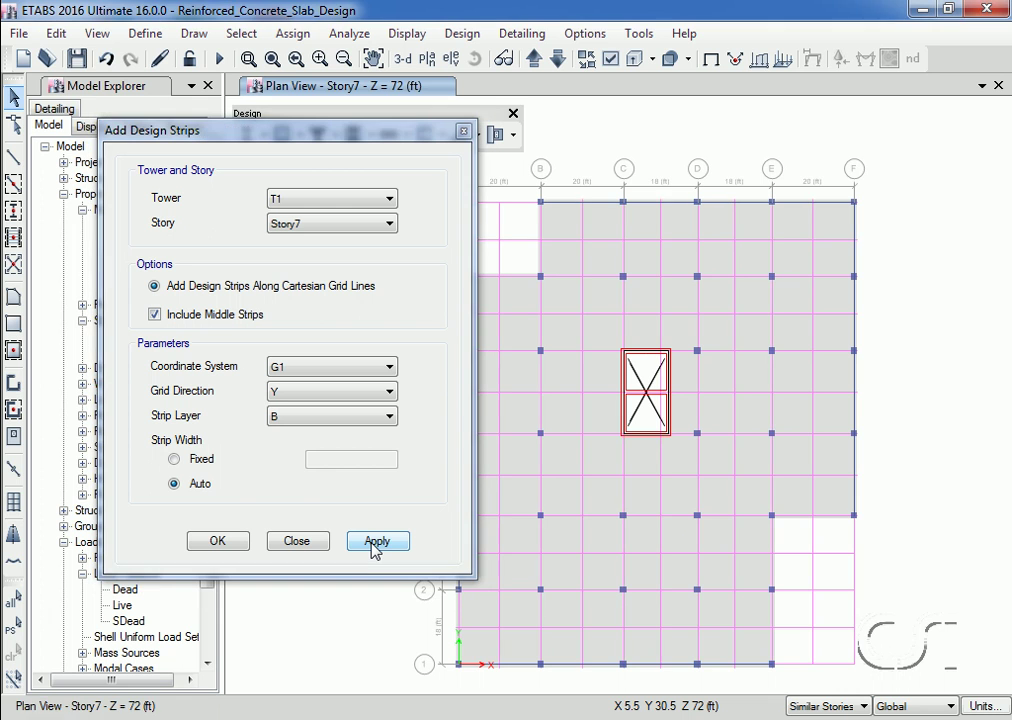
left_click(297, 541)
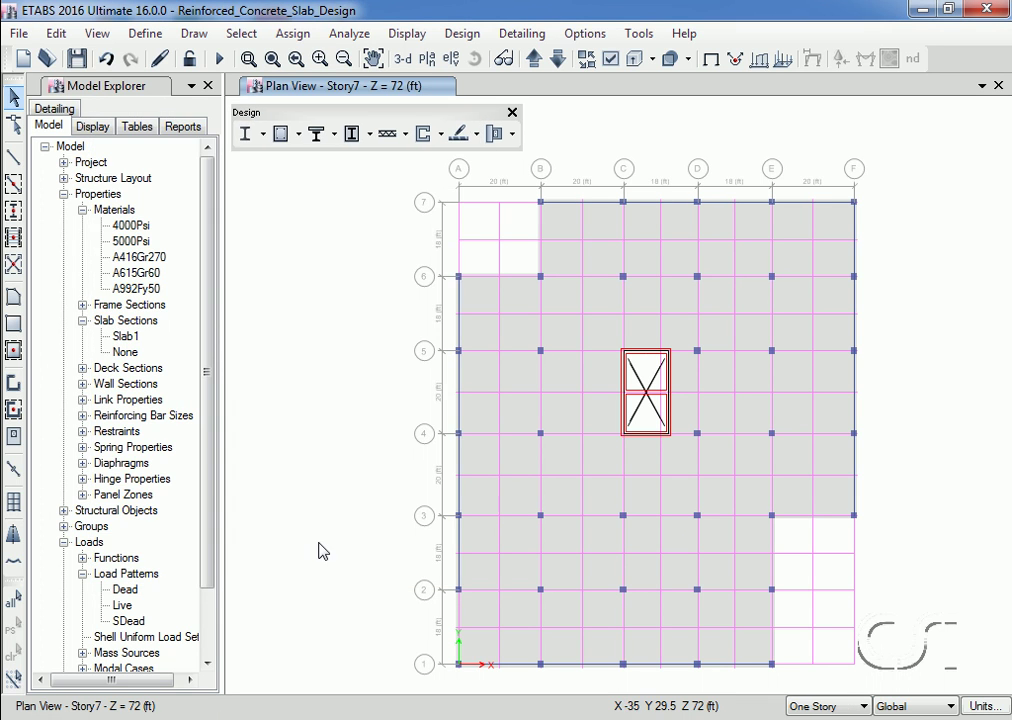
Examine the geometry and segment widths of the layer A middle strip between grids 3 and 4
right_click(528, 482)
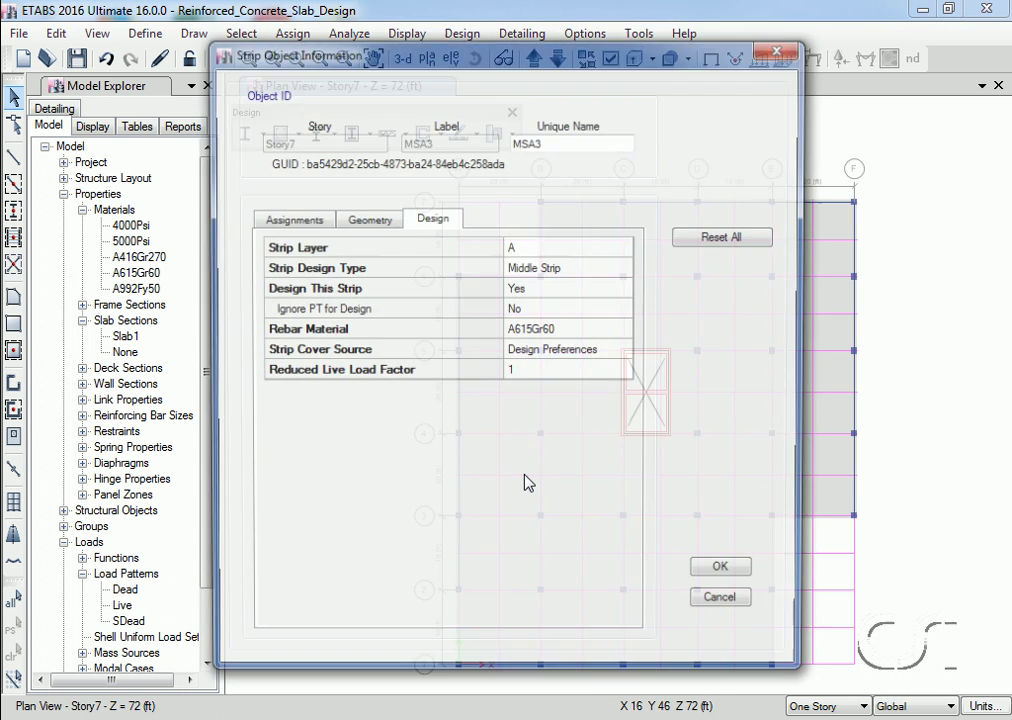
left_click(379, 222)
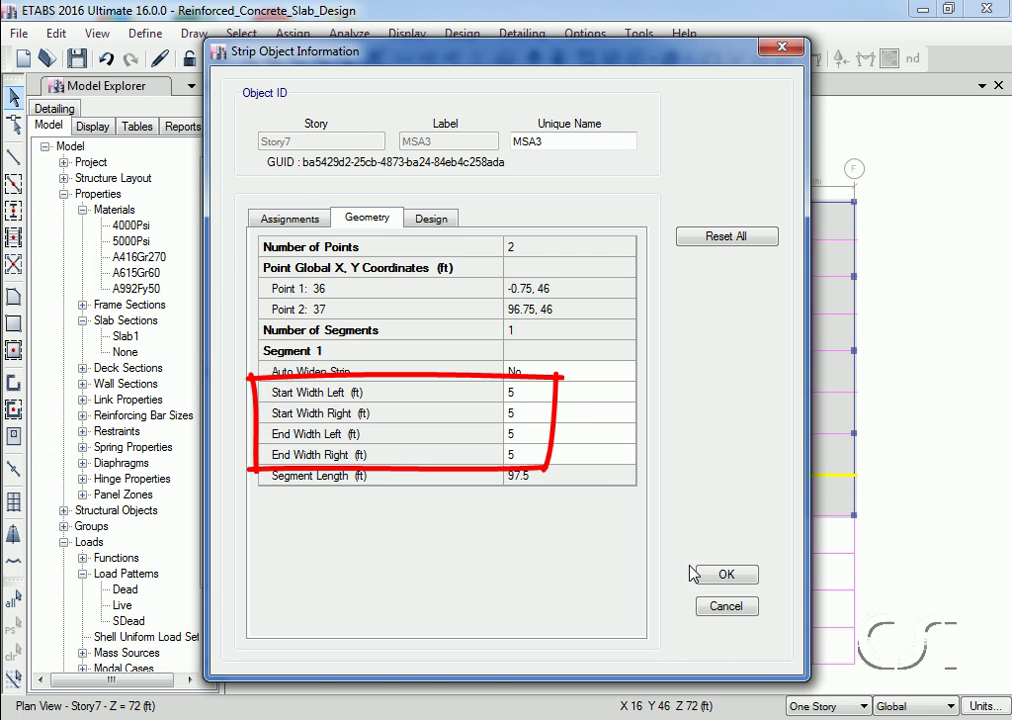
left_click(740, 578)
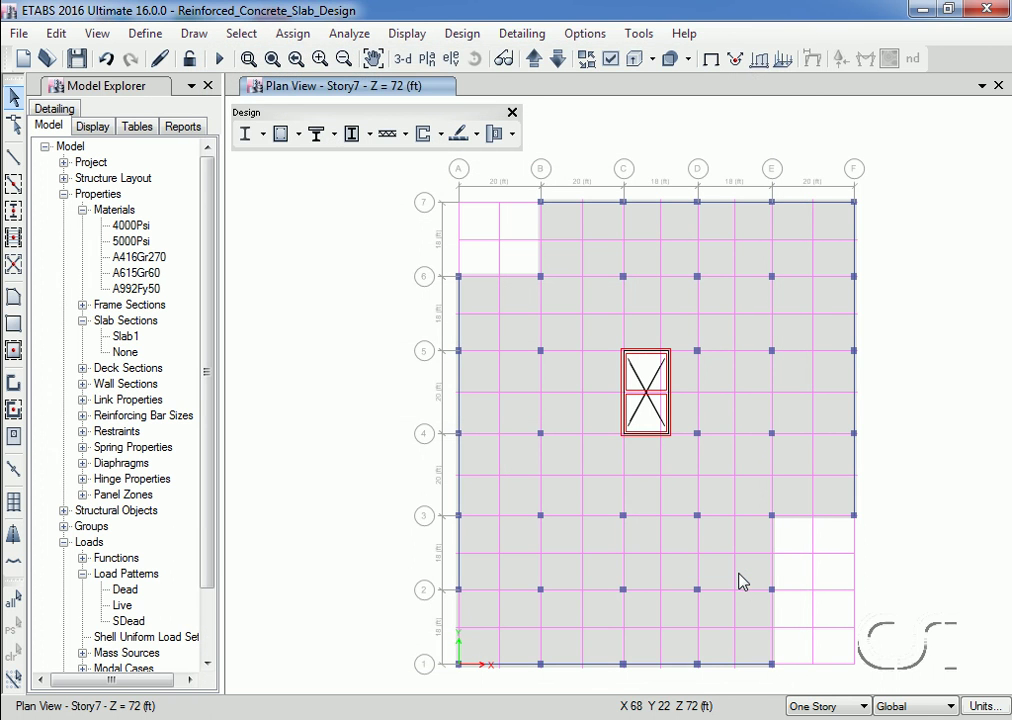
Preview the strip widths with only layer A displayed, and return the plan view to both strip layers without widths
left_click(611, 60)
left_click_drag(620, 30, 478, 27)
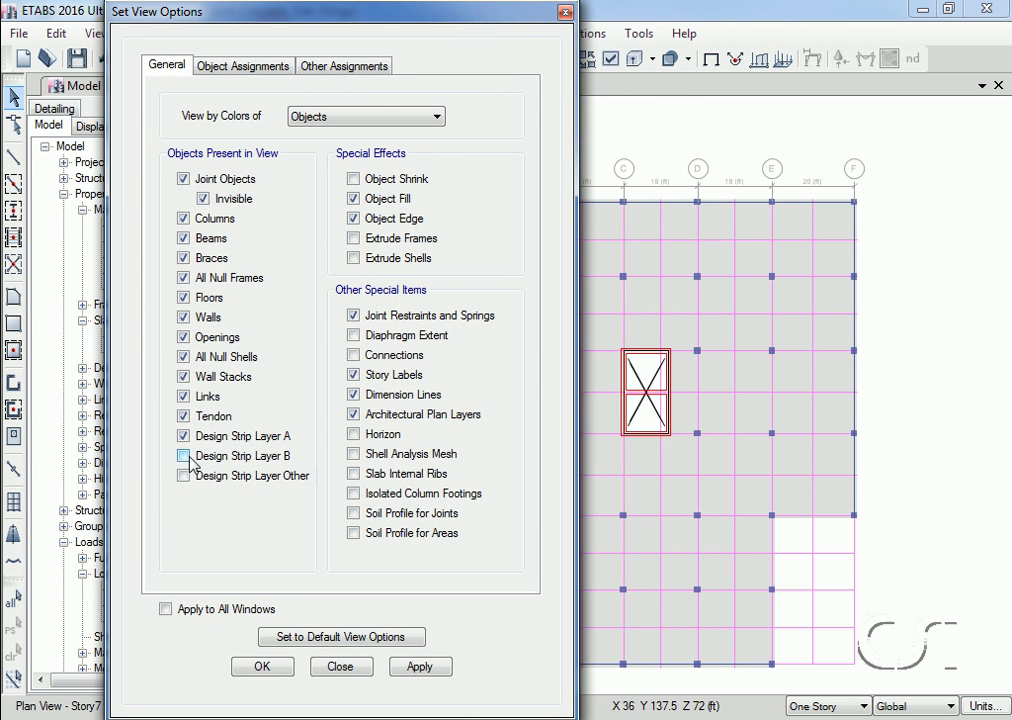
left_click(343, 66)
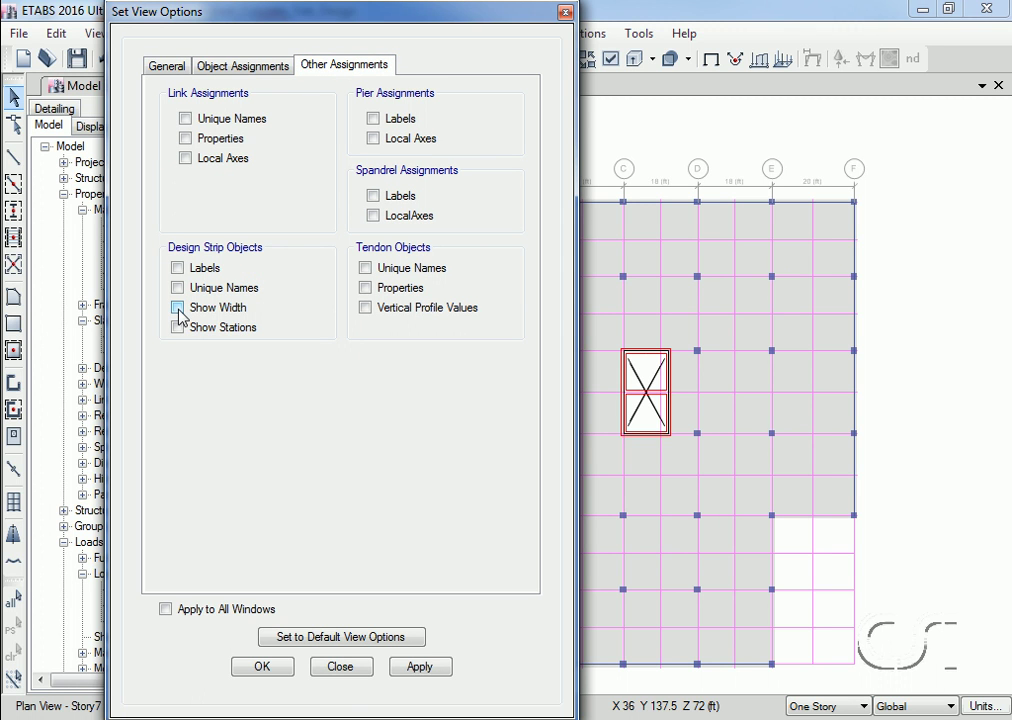
left_click(419, 668)
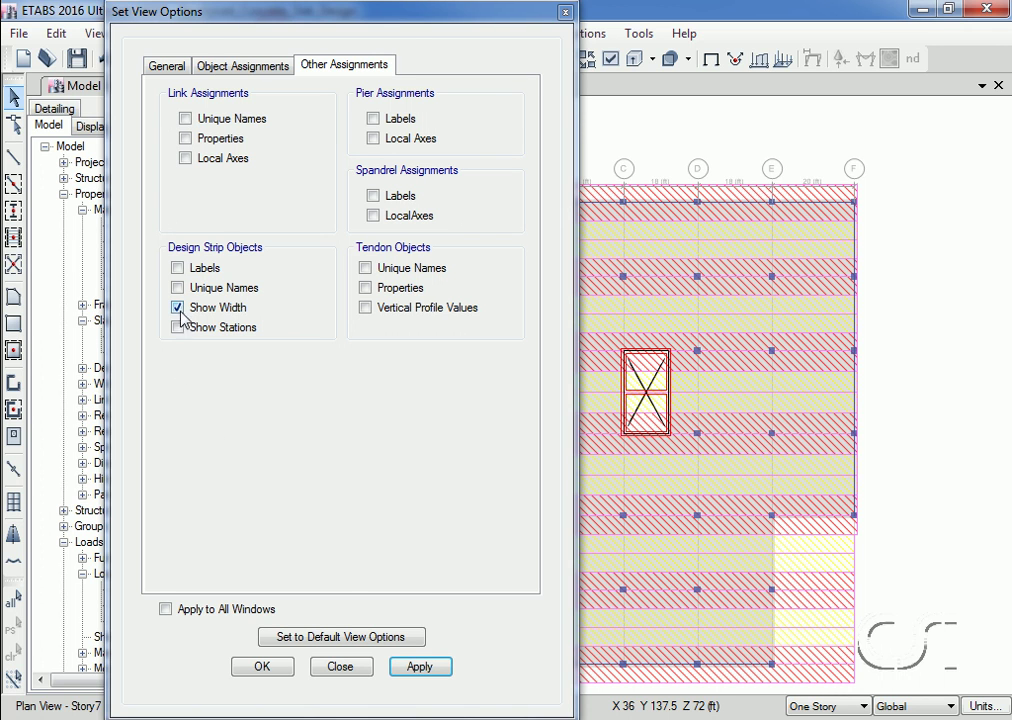
left_click(150, 63)
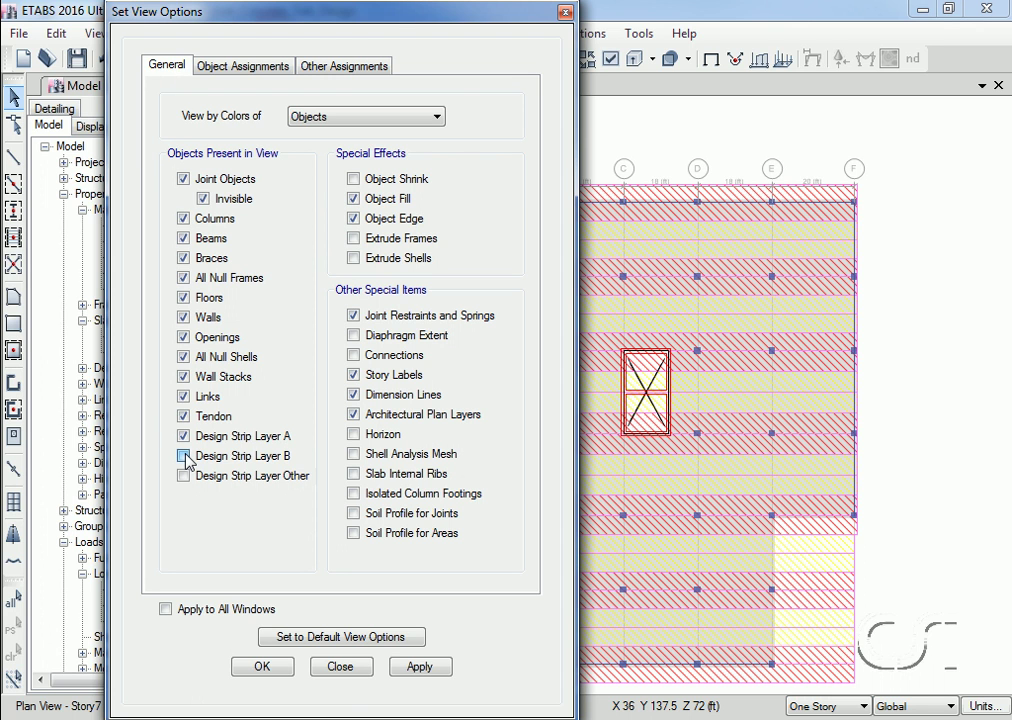
left_click(258, 667)
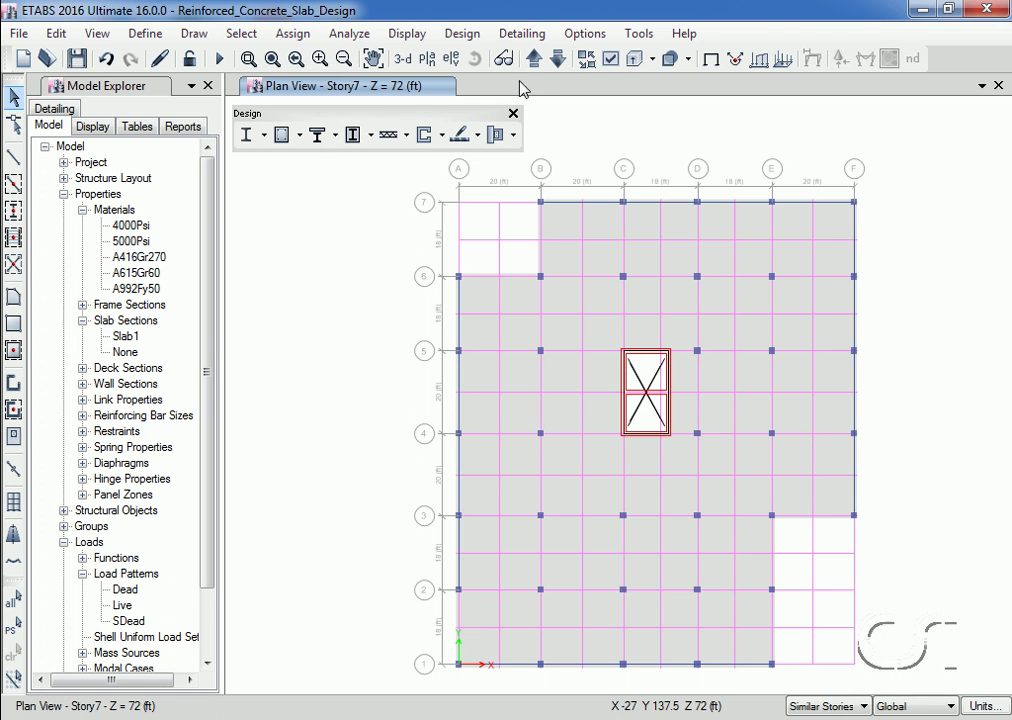
Check the Story6 plan for design strips and return to the Story7 plan
left_click(557, 61)
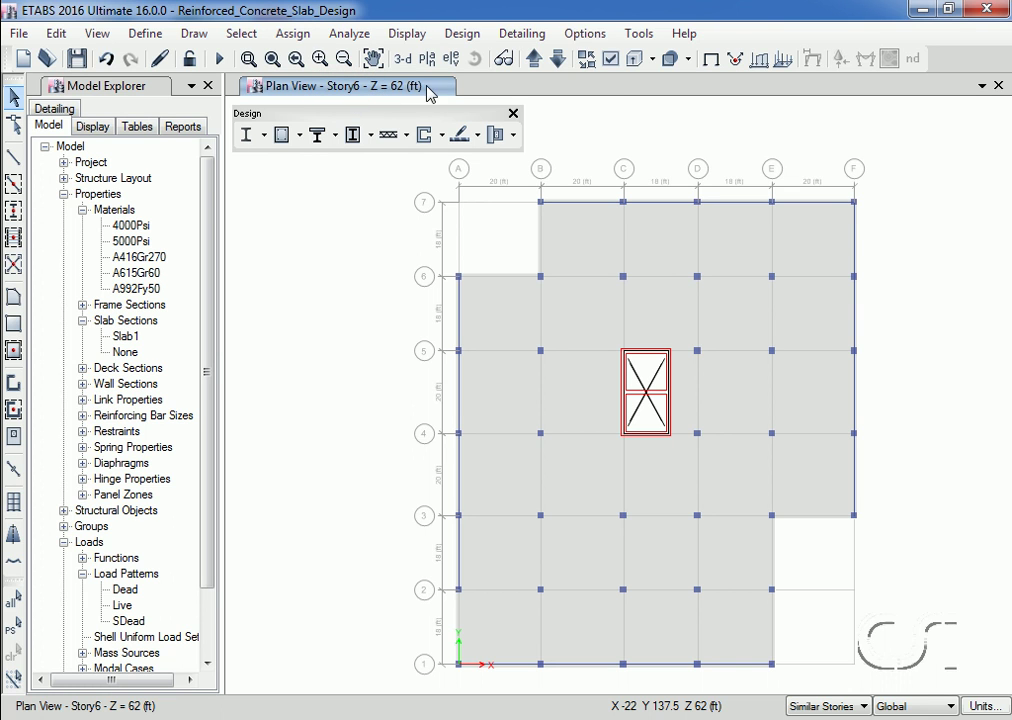
left_click(533, 60)
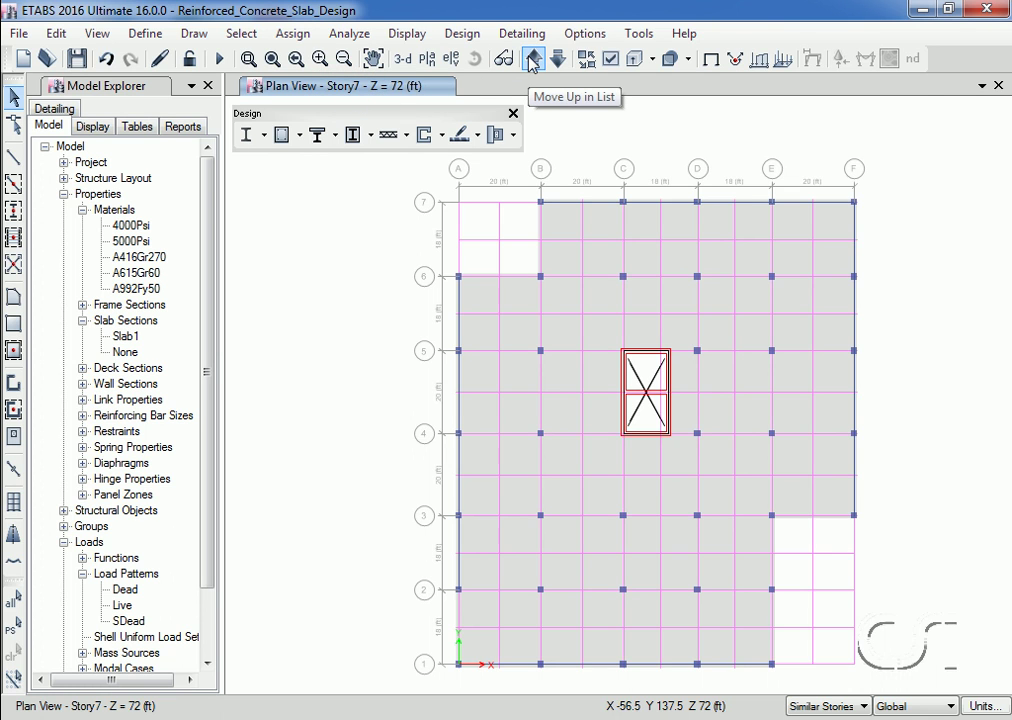
Select all layer A and layer B design strips on Story7 by object type
left_click(250, 36)
mouse_move(298, 57)
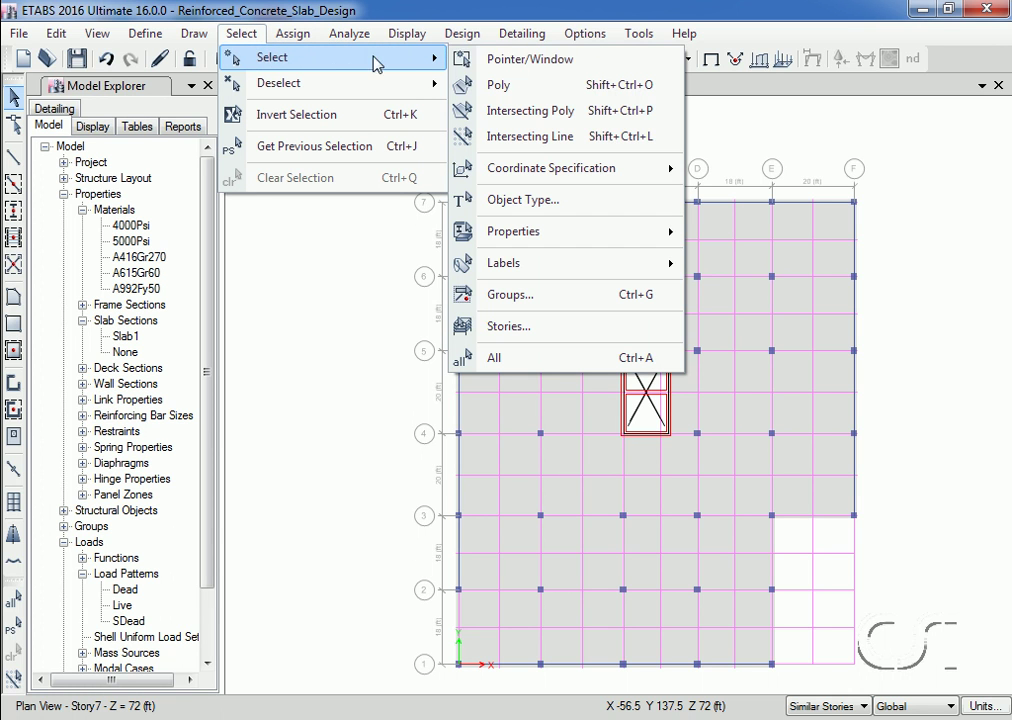
left_click(575, 215)
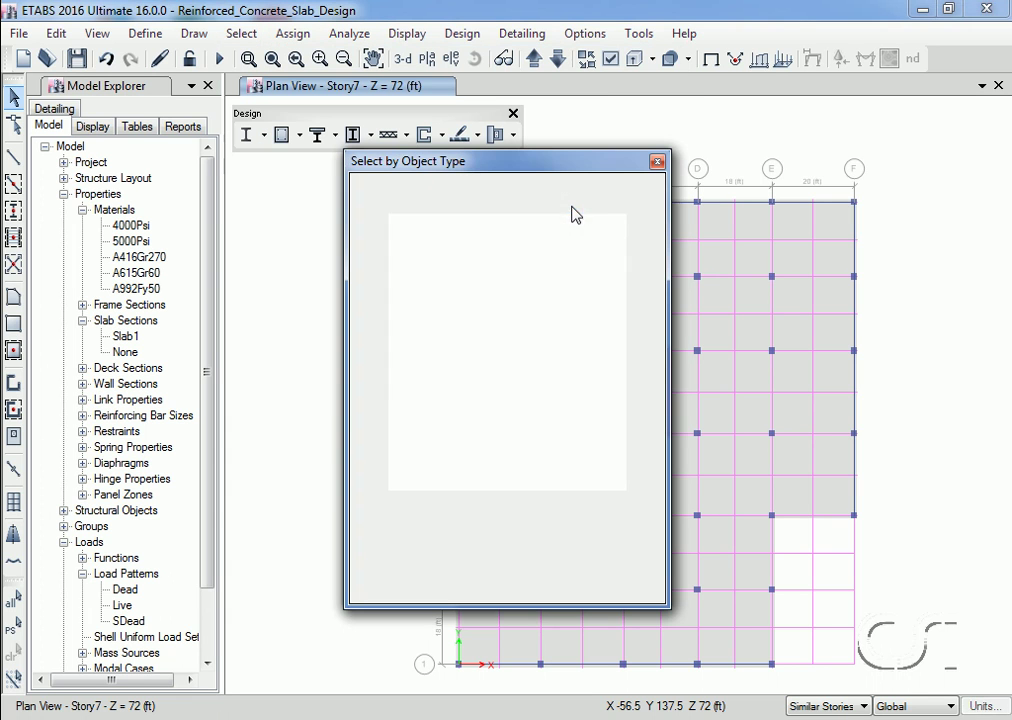
left_click(448, 361)
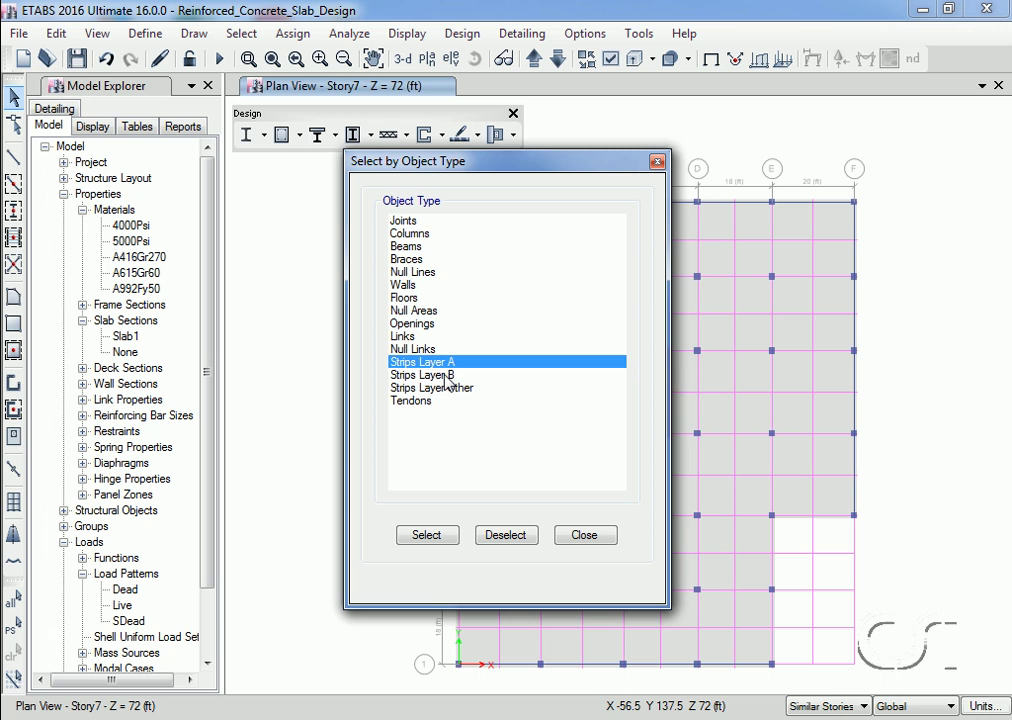
left_click(447, 376, "ctrl")
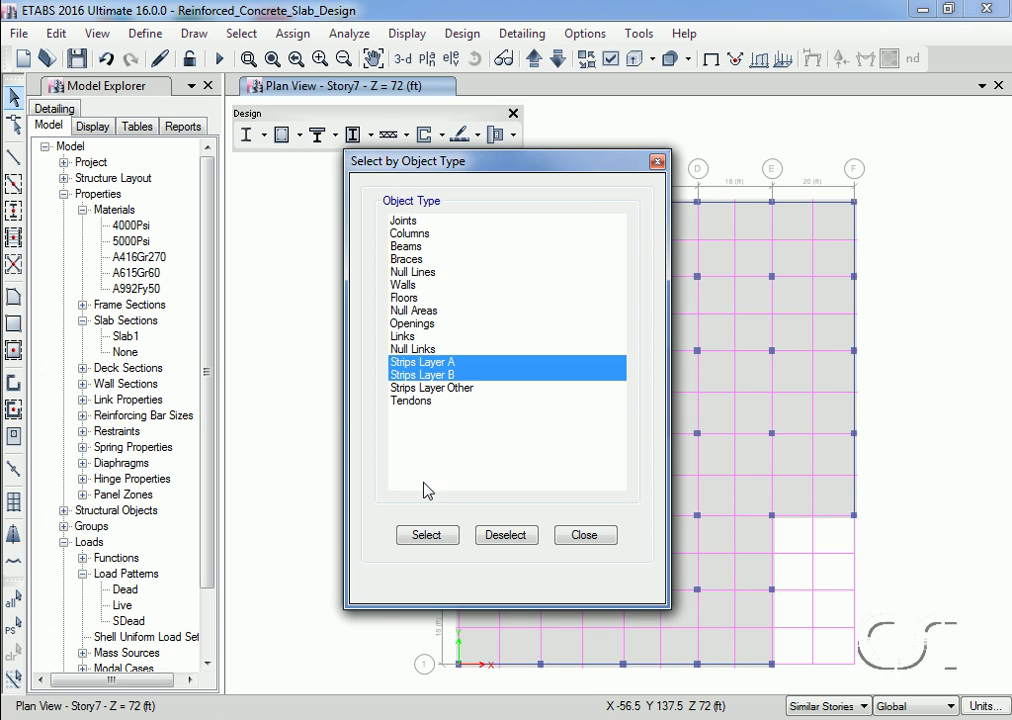
left_click(426, 537)
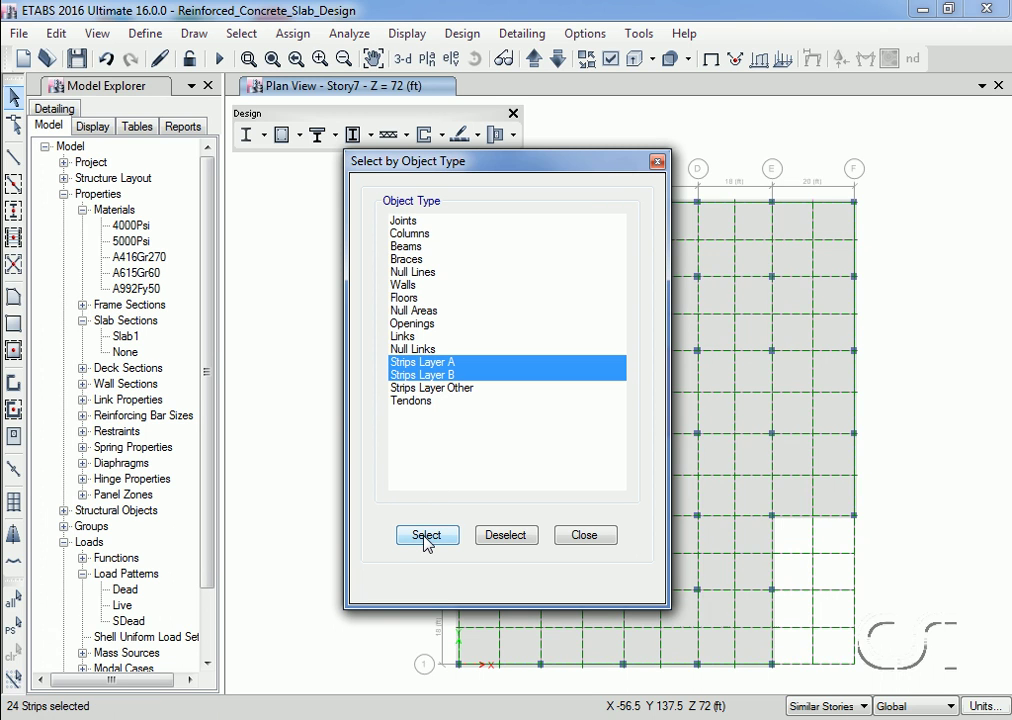
left_click(578, 536)
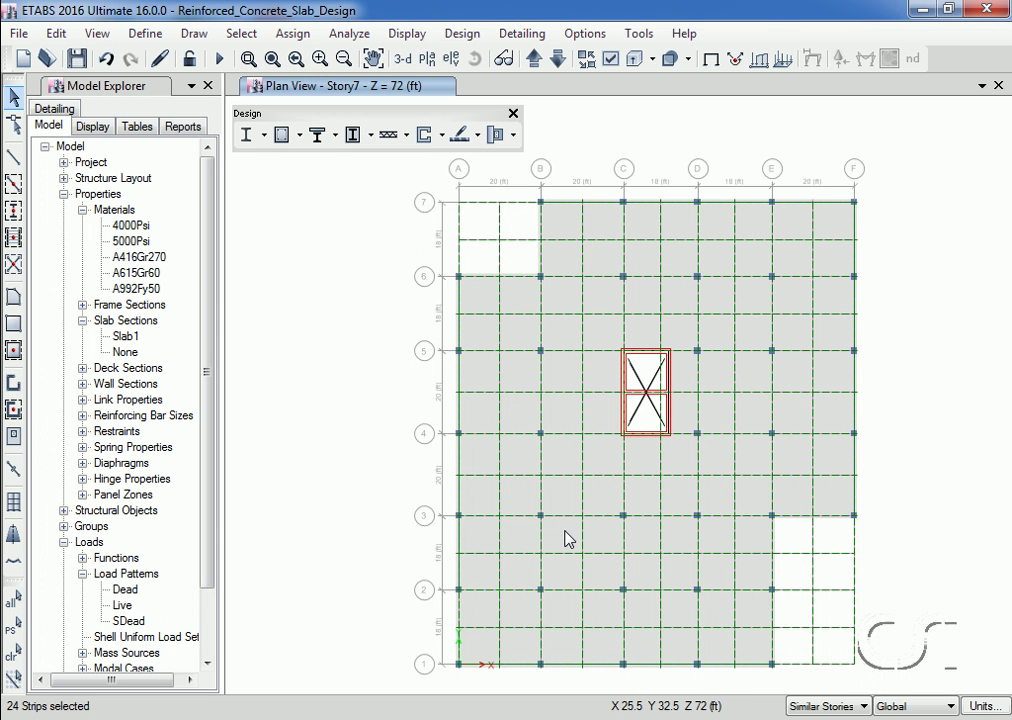
Replicate the selected design strips to Story6 through Story1, keeping the original strips
left_click(63, 34)
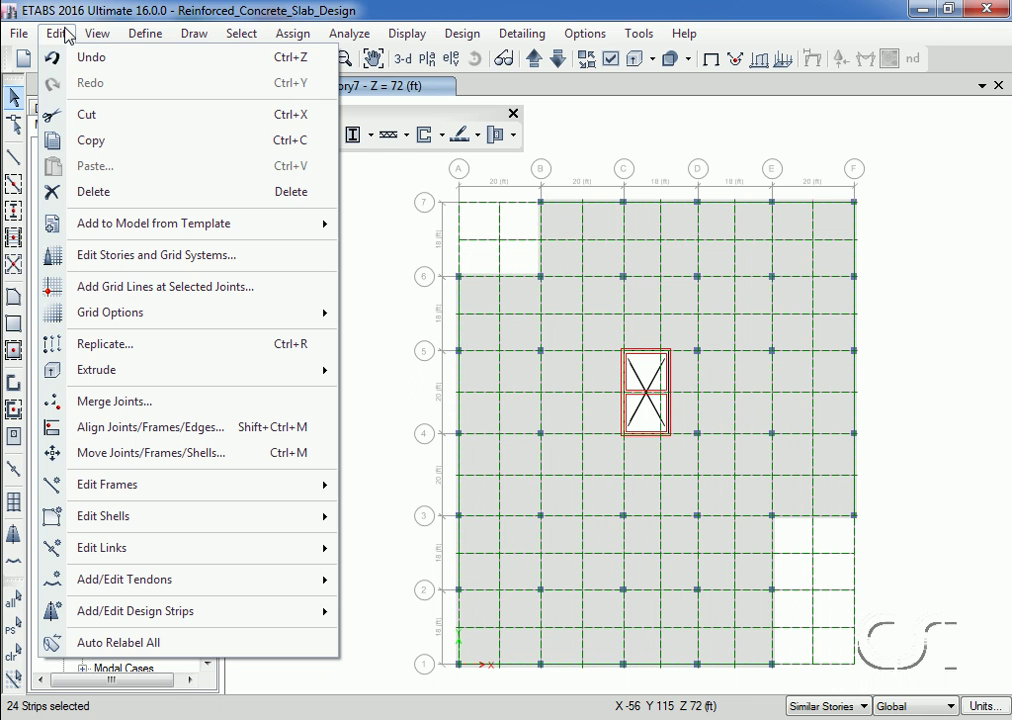
left_click(119, 345)
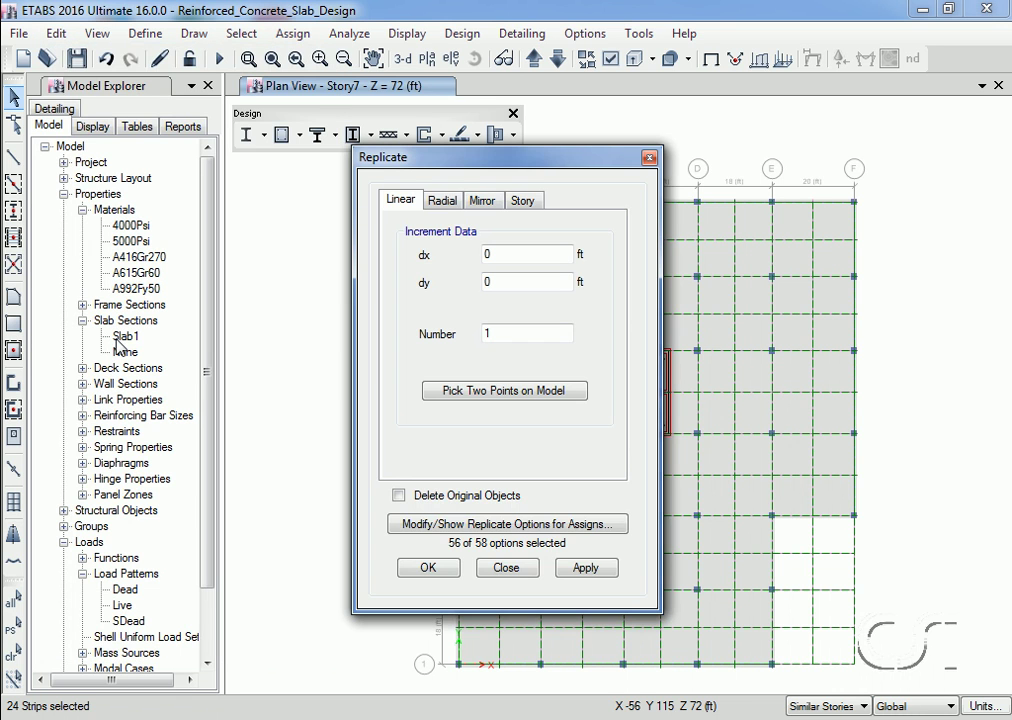
left_click(522, 201)
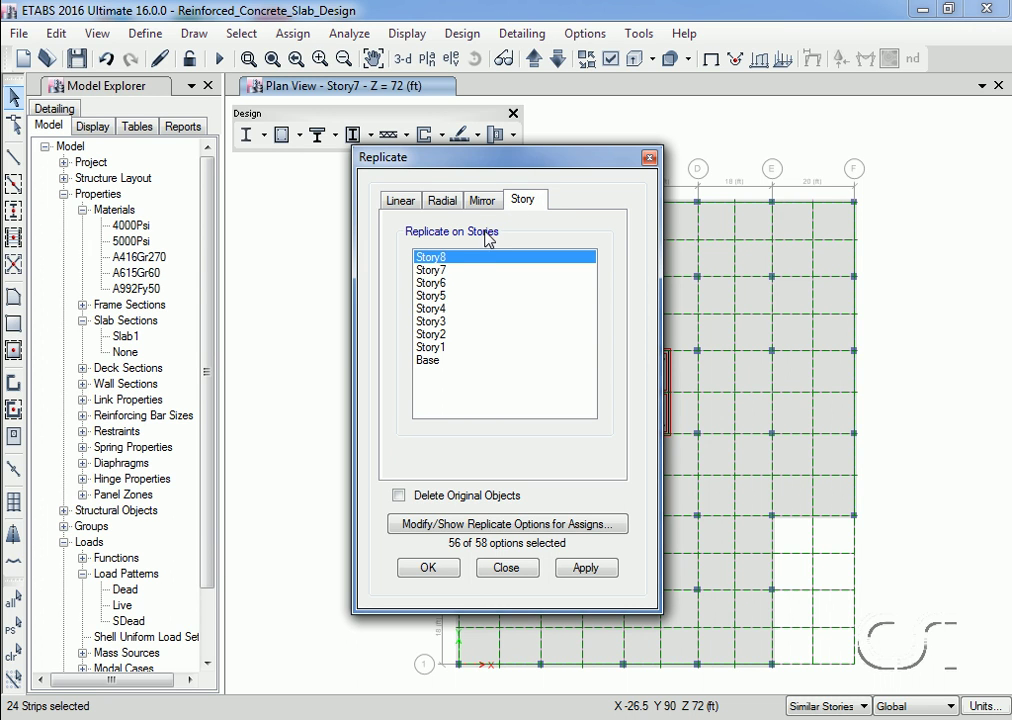
left_click(448, 284)
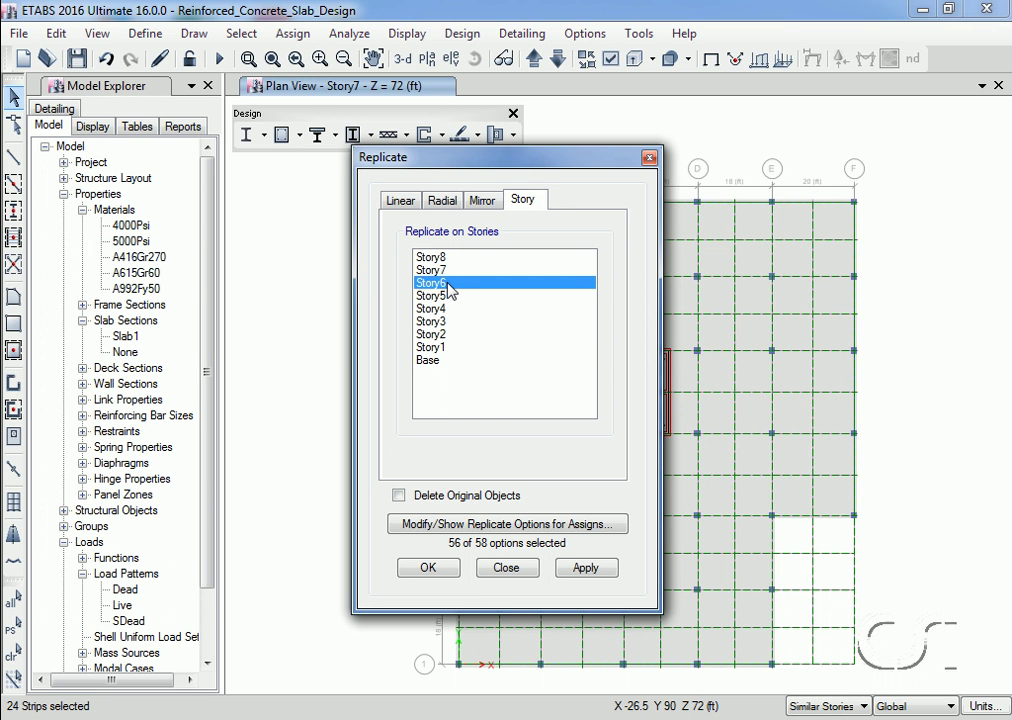
left_click(437, 347, "shift")
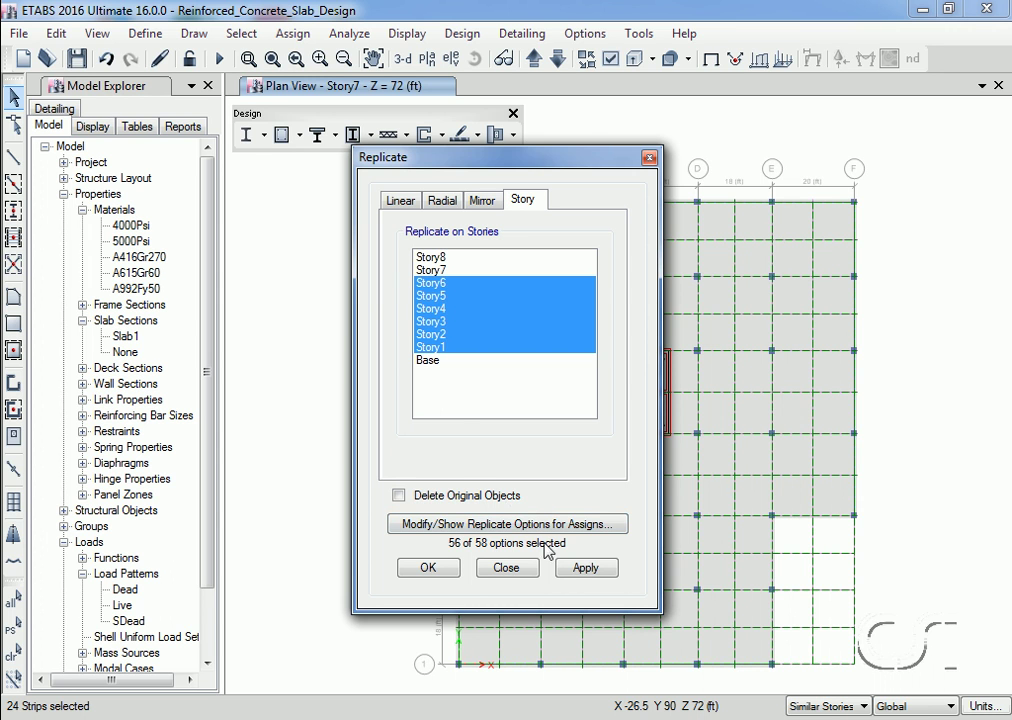
left_click(583, 568)
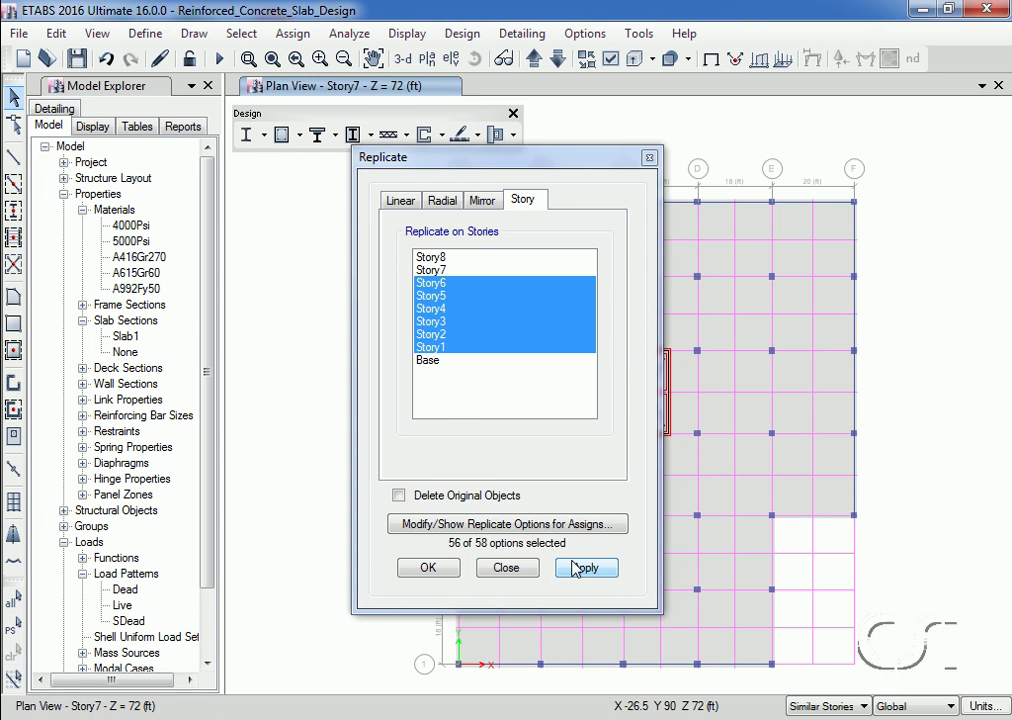
left_click(526, 569)
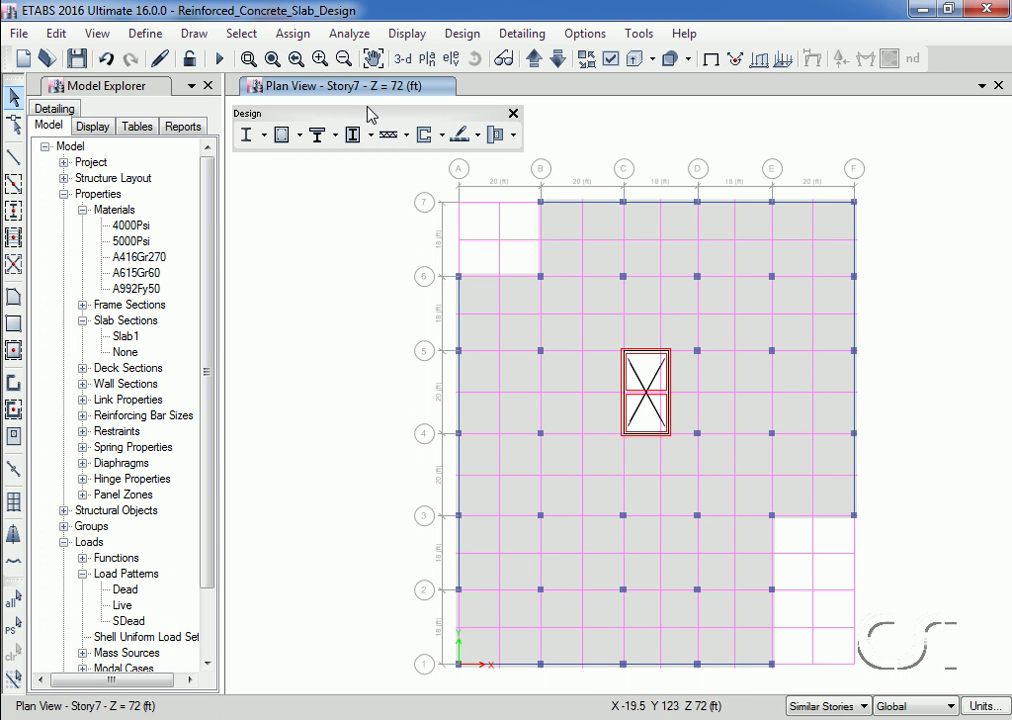
Check the plans from Story6 down to Story4 for the replicated strips, and go back up to the Story8 plan
left_click(558, 62)
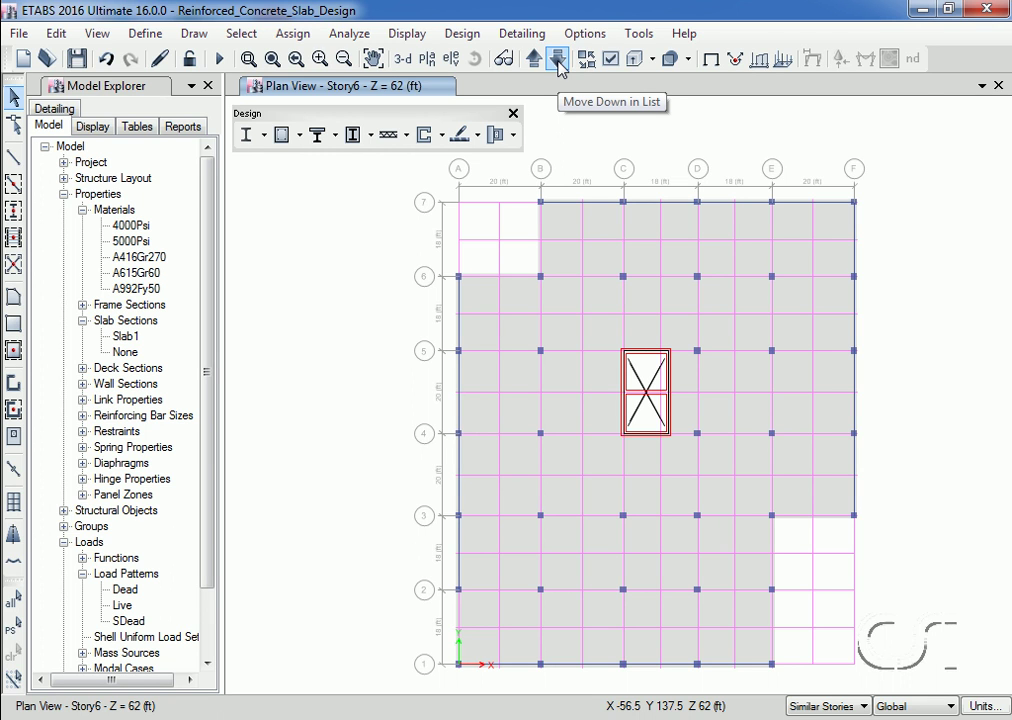
left_click(558, 62)
left_click(558, 62)
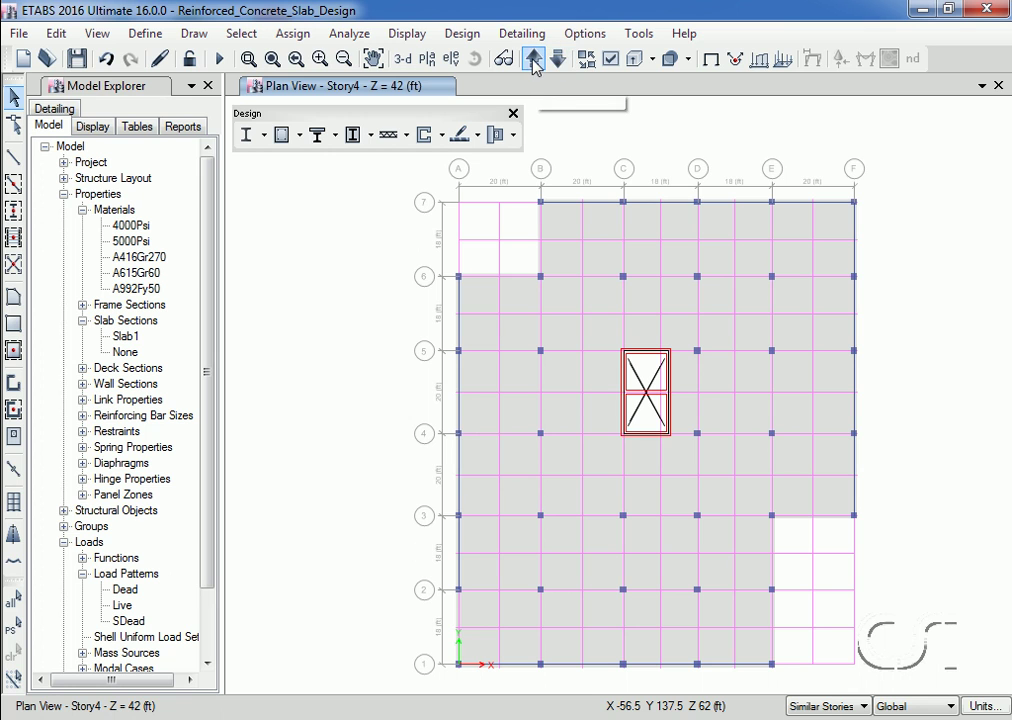
left_click(534, 62)
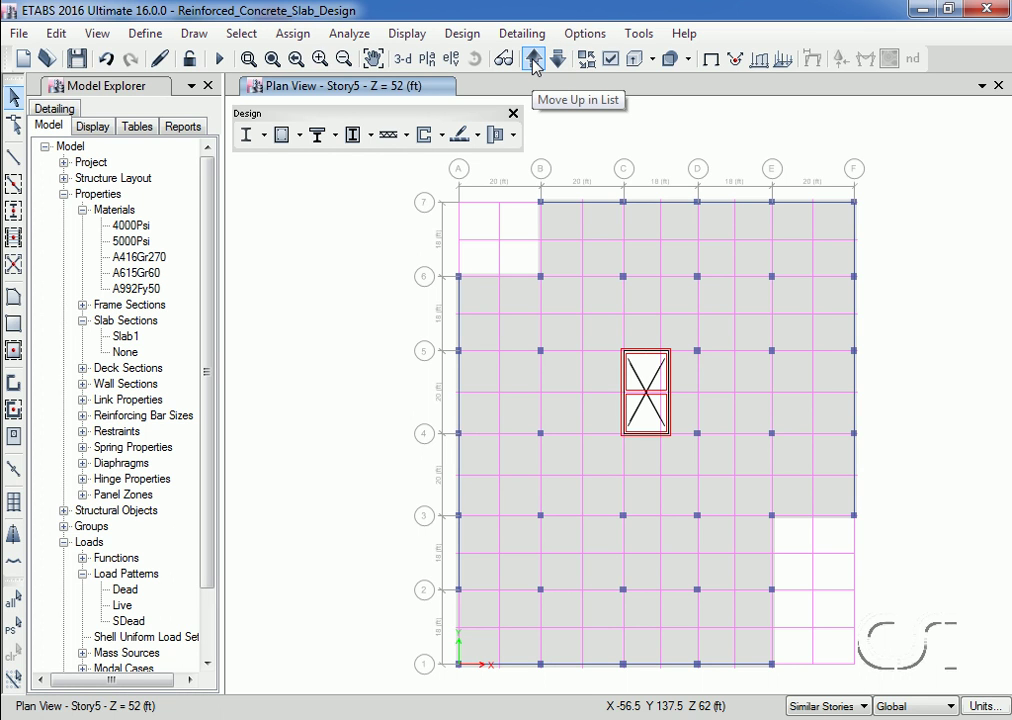
left_click(534, 62)
left_click(534, 62)
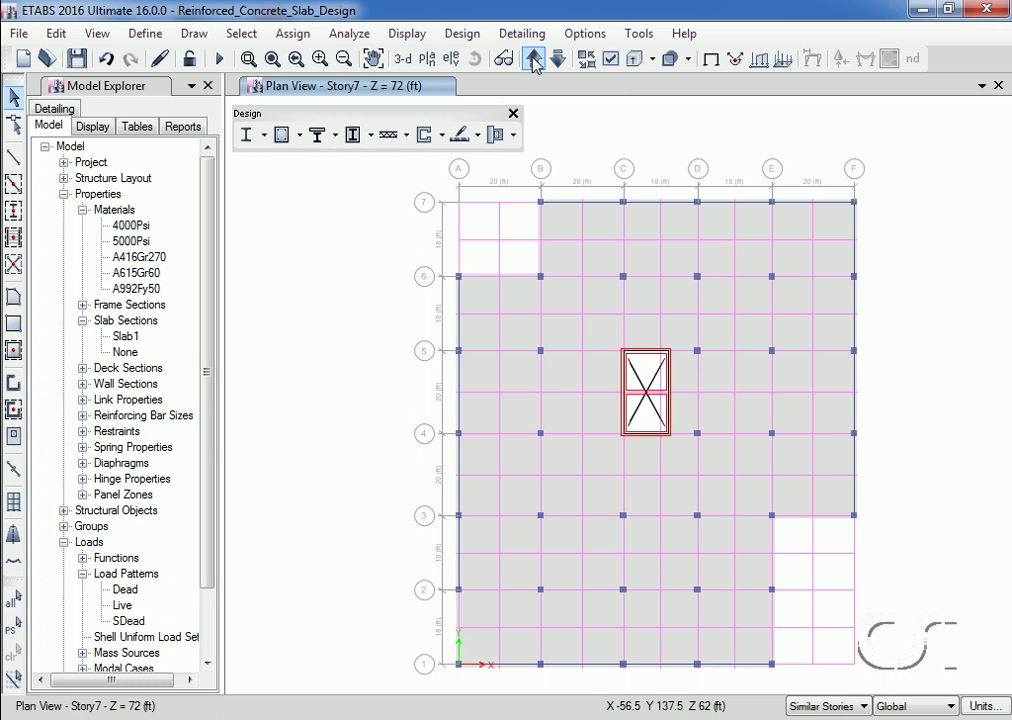
left_click(534, 62)
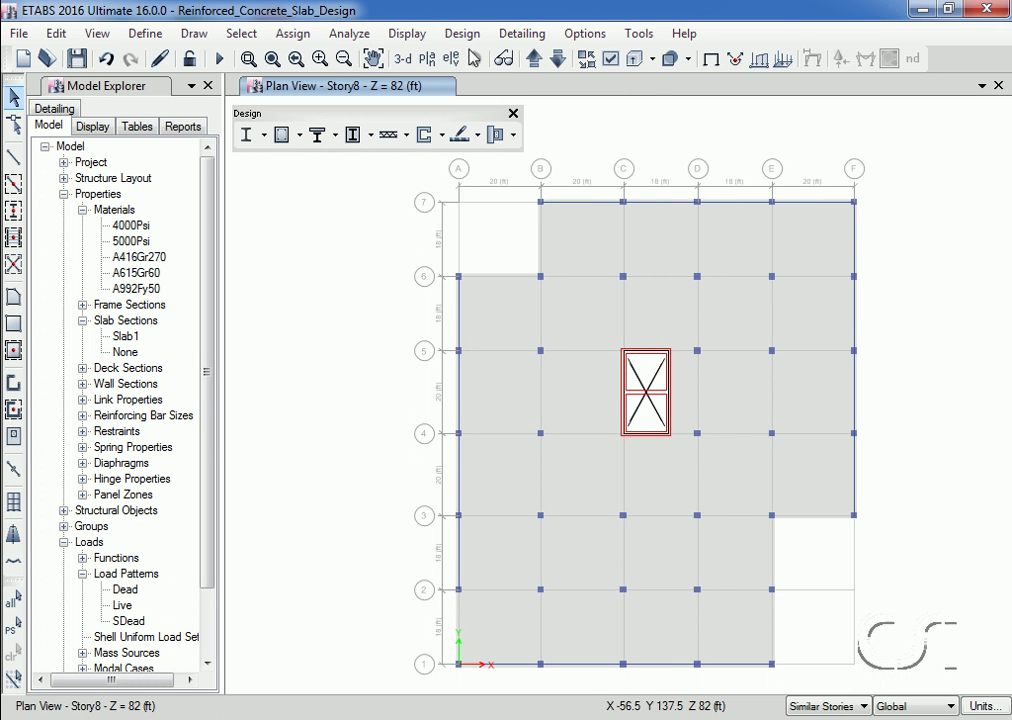
Set the Modal load case to Do Not Run and run the analysis for the Dead, Live and SDead cases
left_click(360, 36)
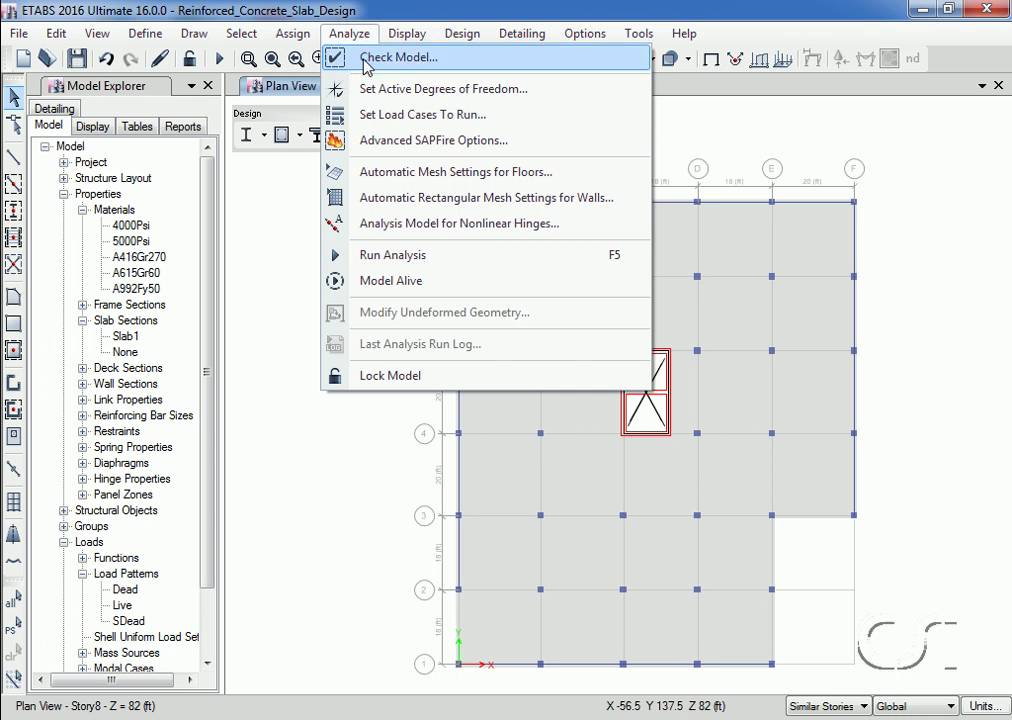
left_click(433, 116)
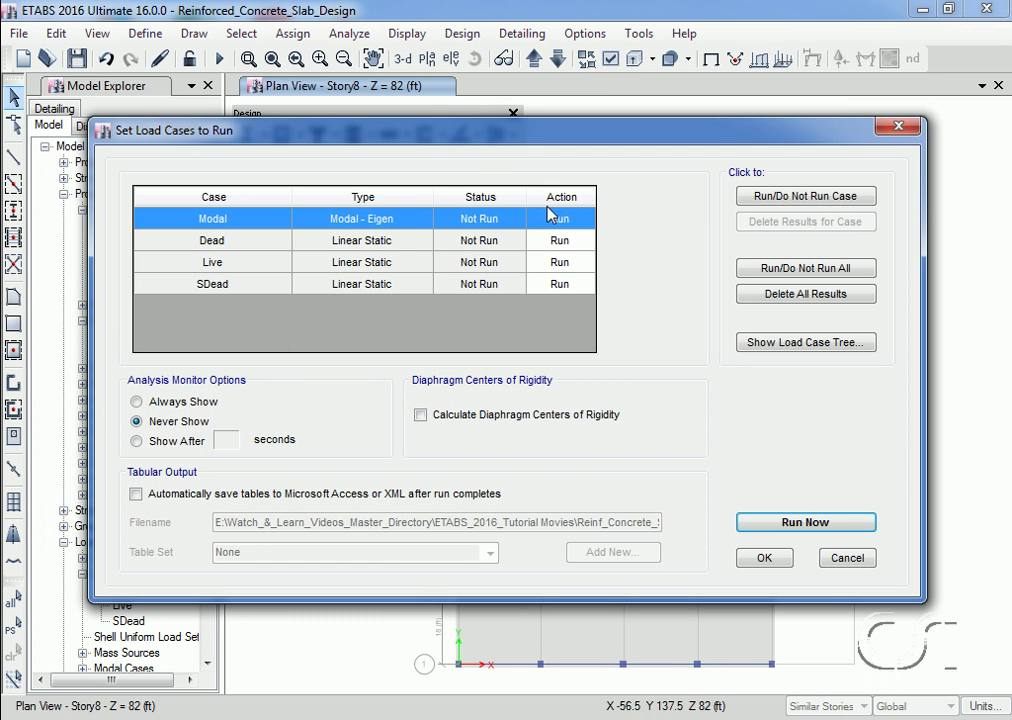
left_click(749, 204)
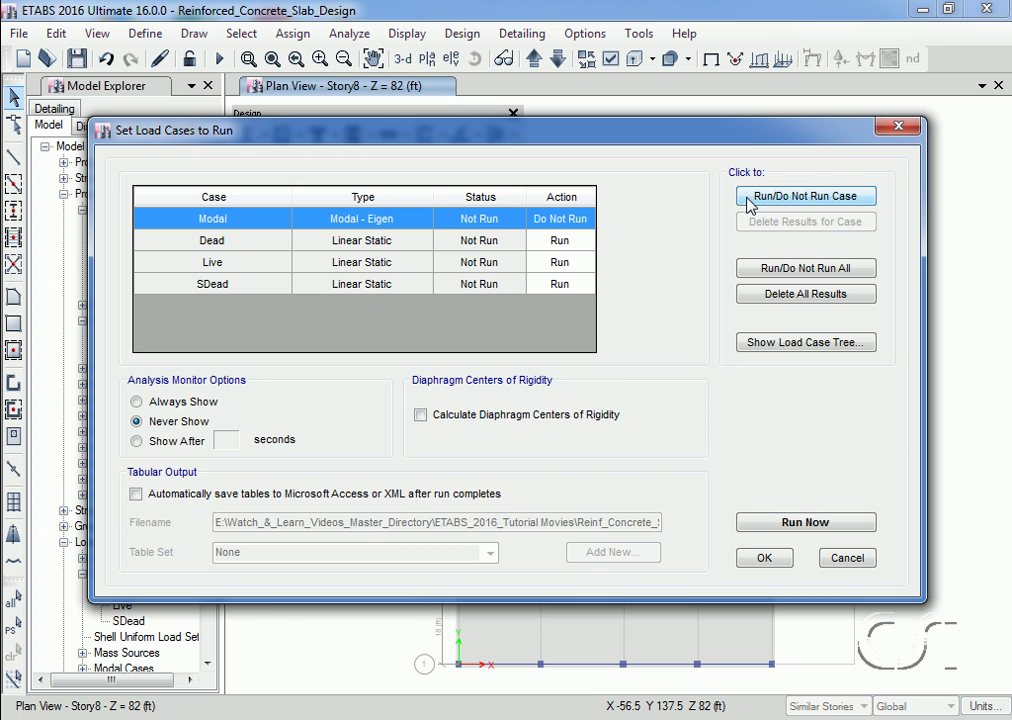
left_click(805, 523)
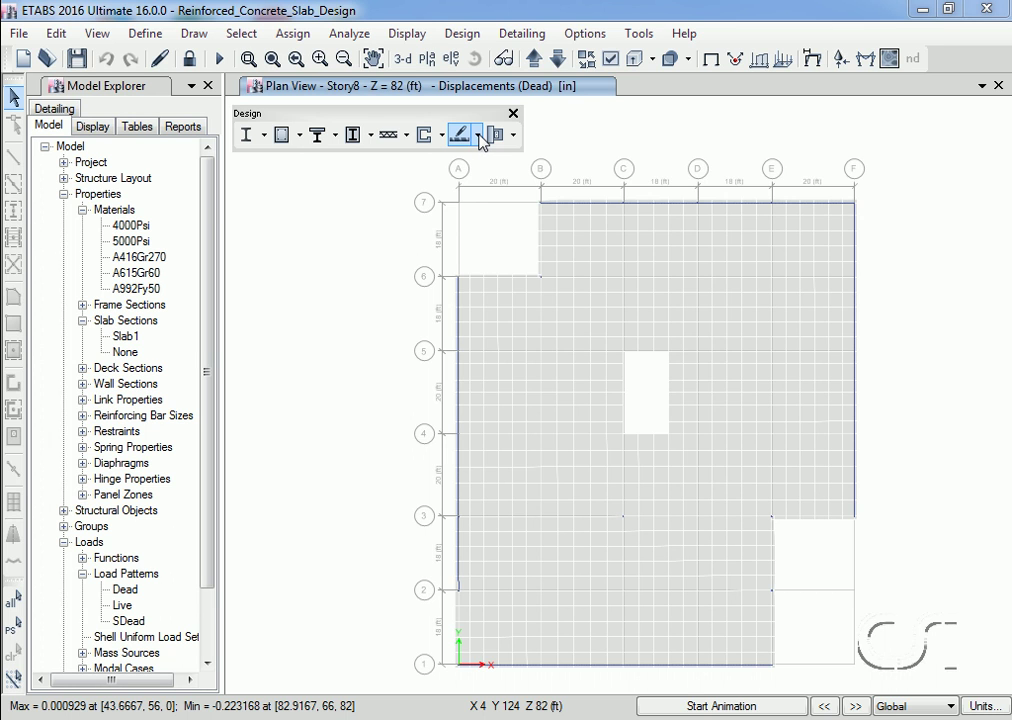
Open the concrete slab design preferences and choose ACI 318-14 as the design code
left_click(479, 137)
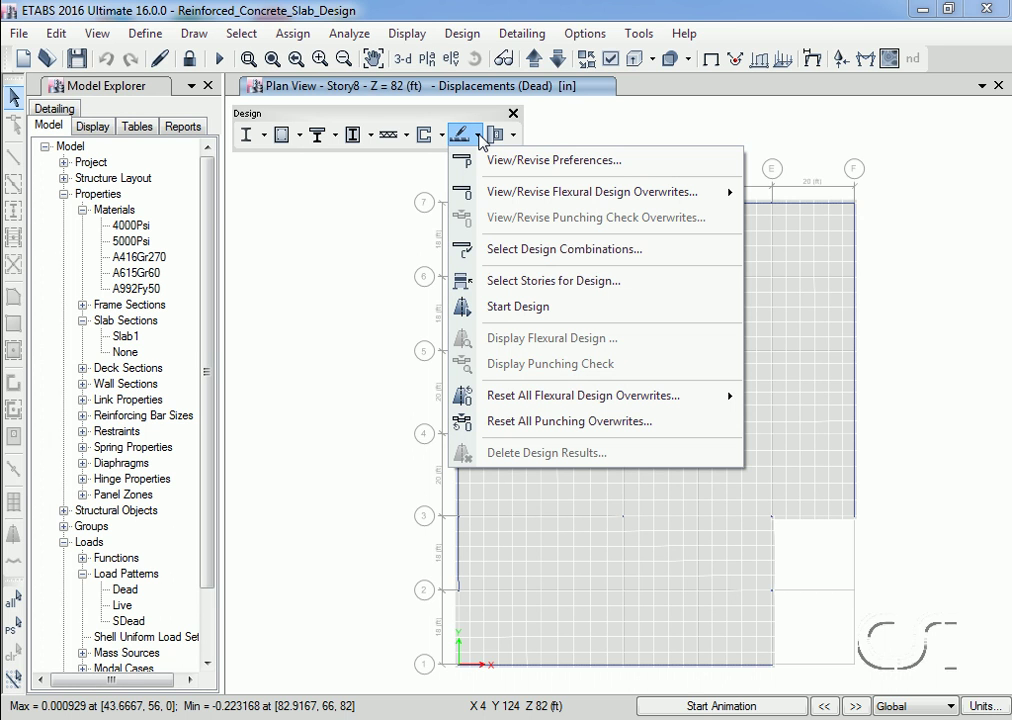
left_click(561, 170)
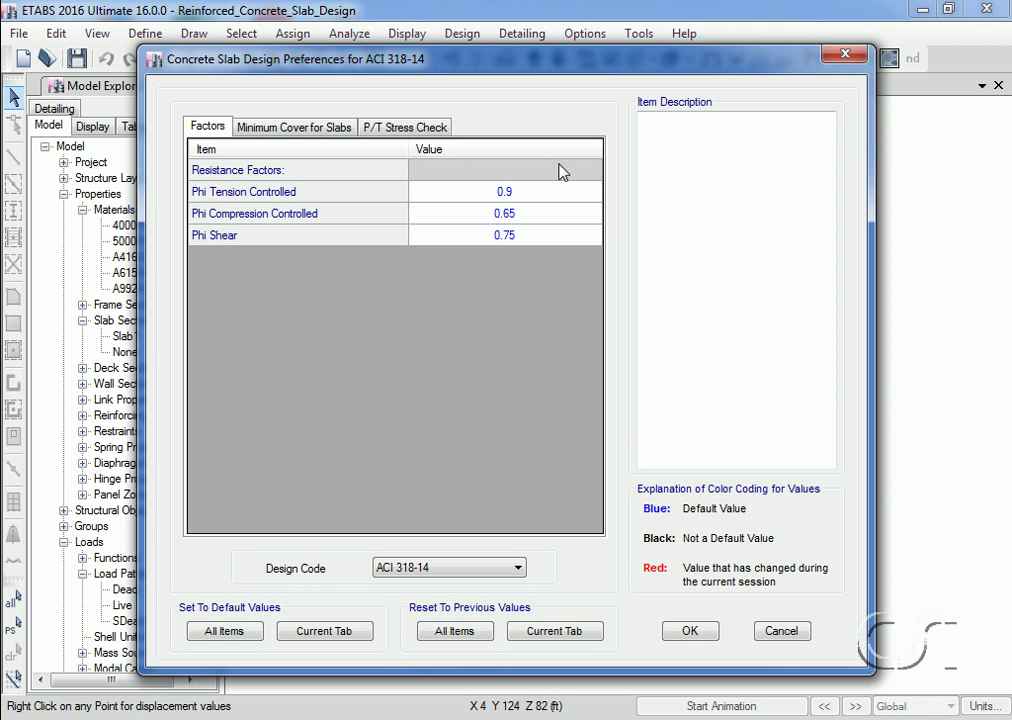
left_click(492, 570)
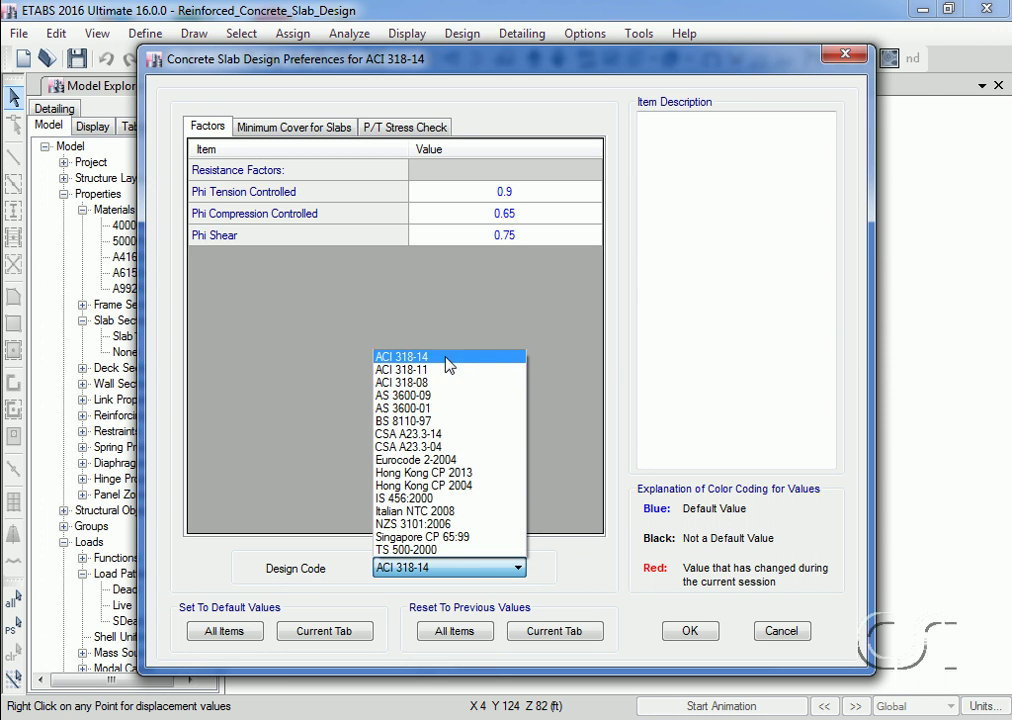
left_click(423, 359)
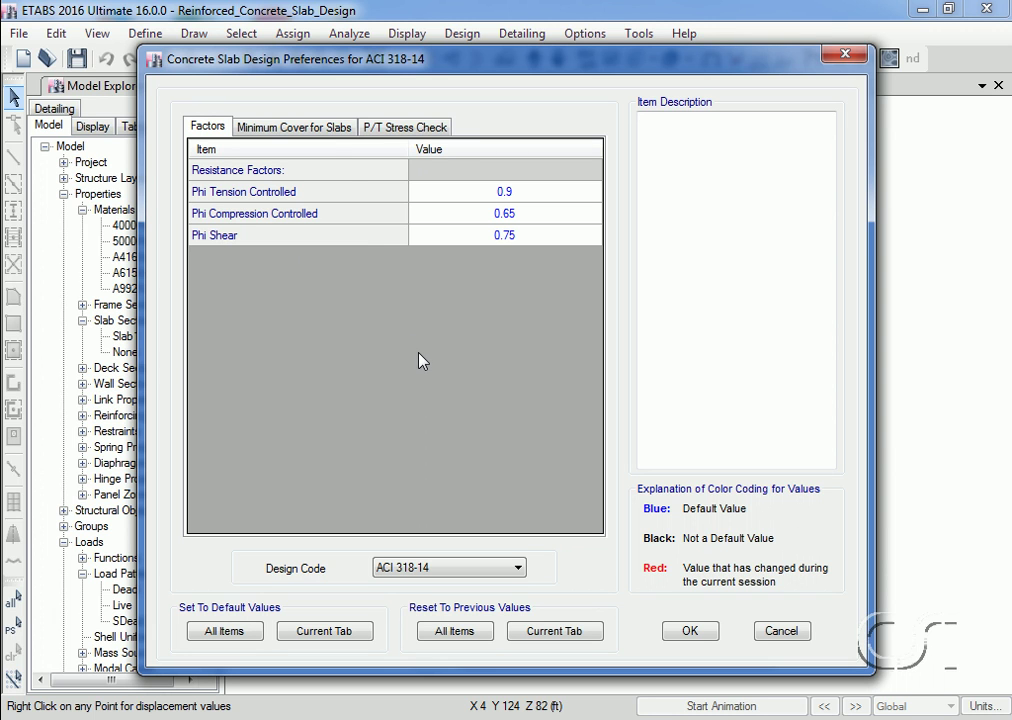
Set the preferred bar size for non-prestressed slab reinforcement to #5 and accept the design preferences
left_click(329, 128)
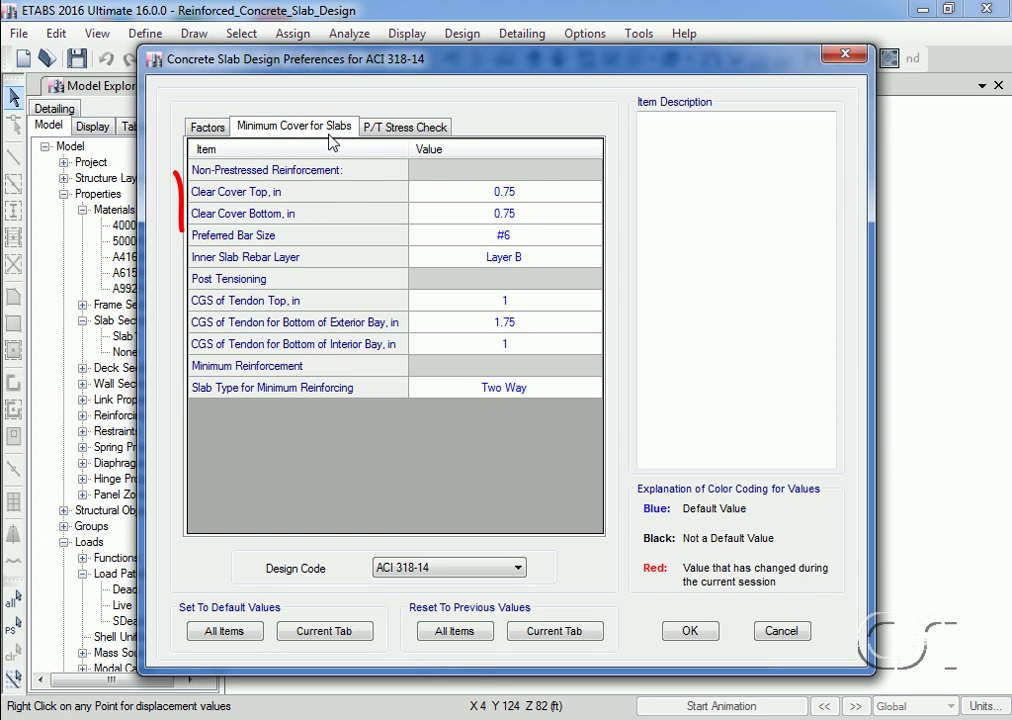
left_click(517, 238)
left_click(517, 240)
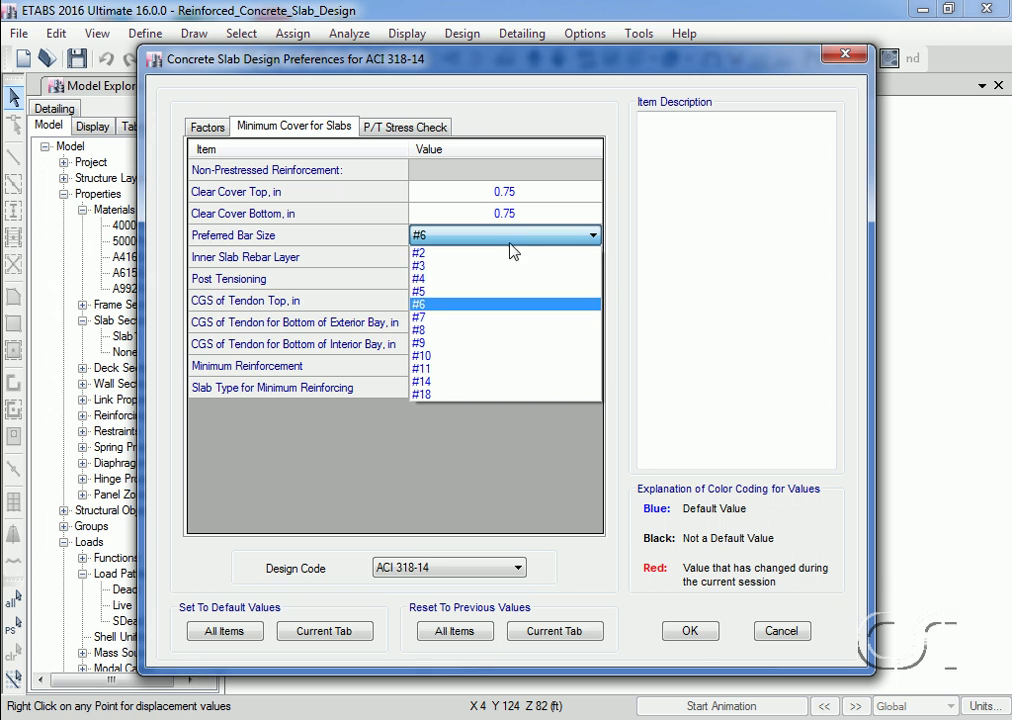
left_click(439, 292)
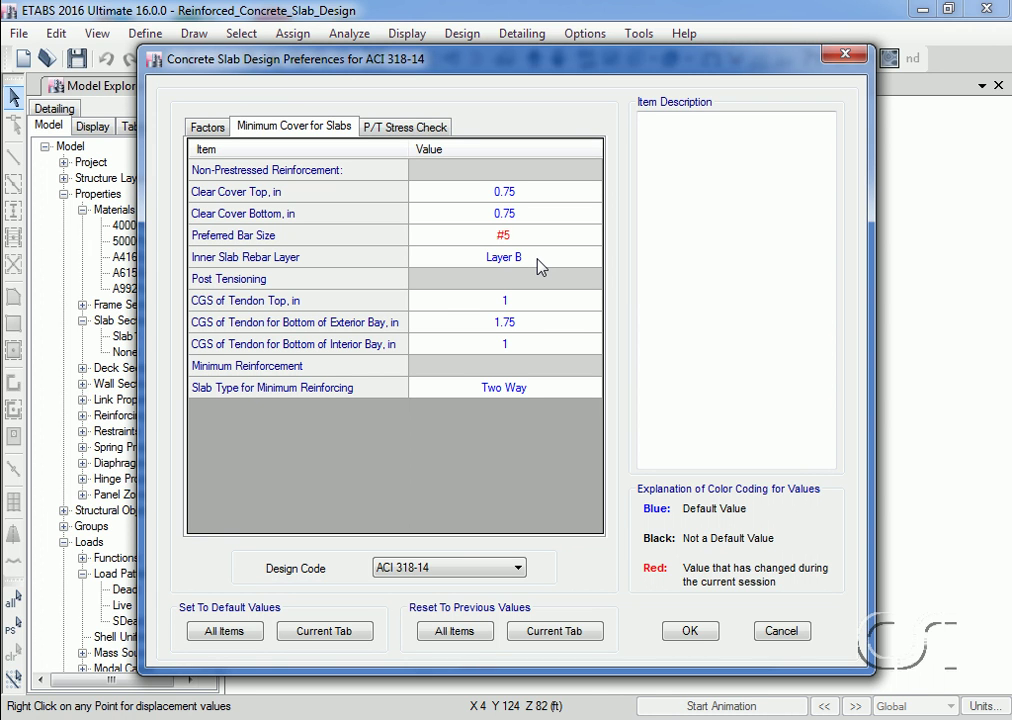
left_click(691, 631)
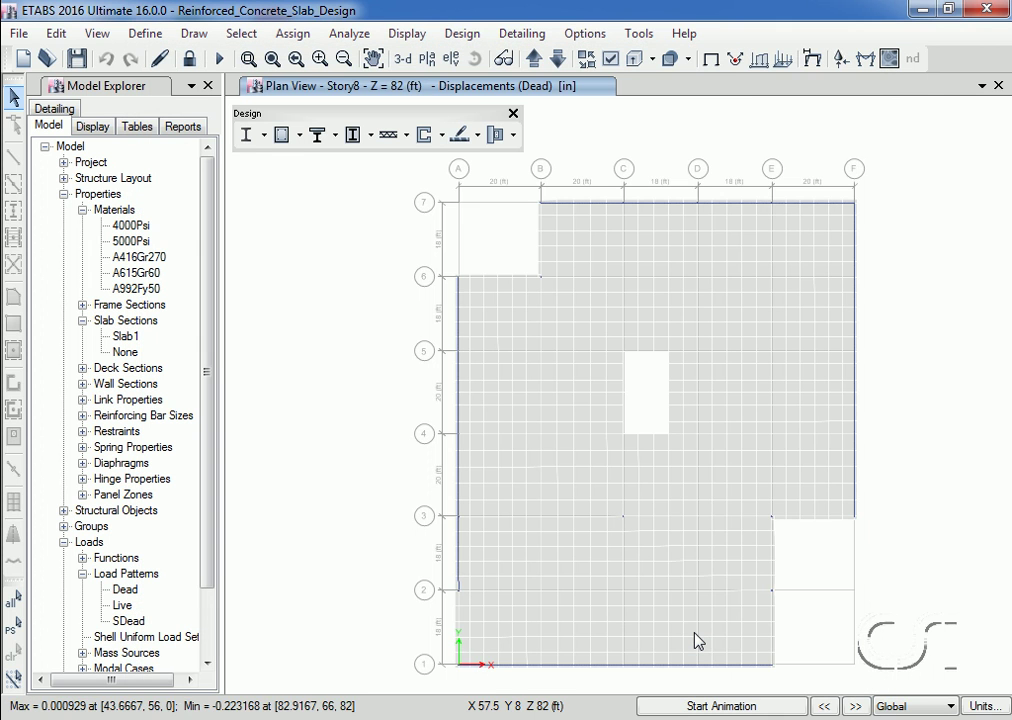
Show the undeformed shape, go to the Story7 plan, and open the strip-based flexural design overwrites for the strip along grid line 6
left_click(713, 61)
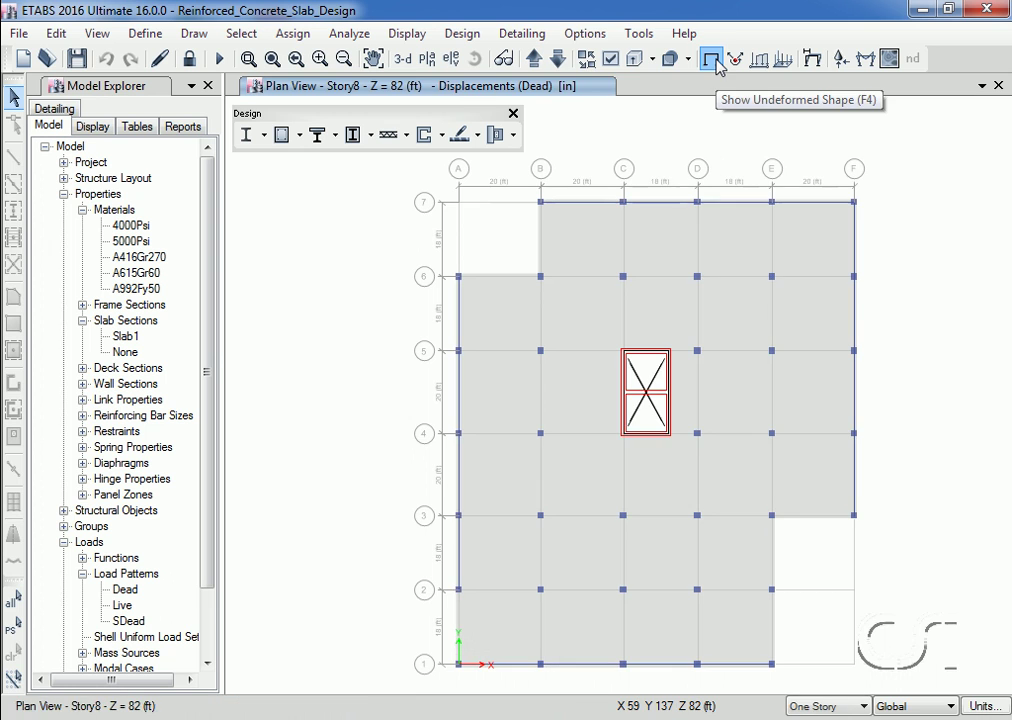
left_click(559, 61)
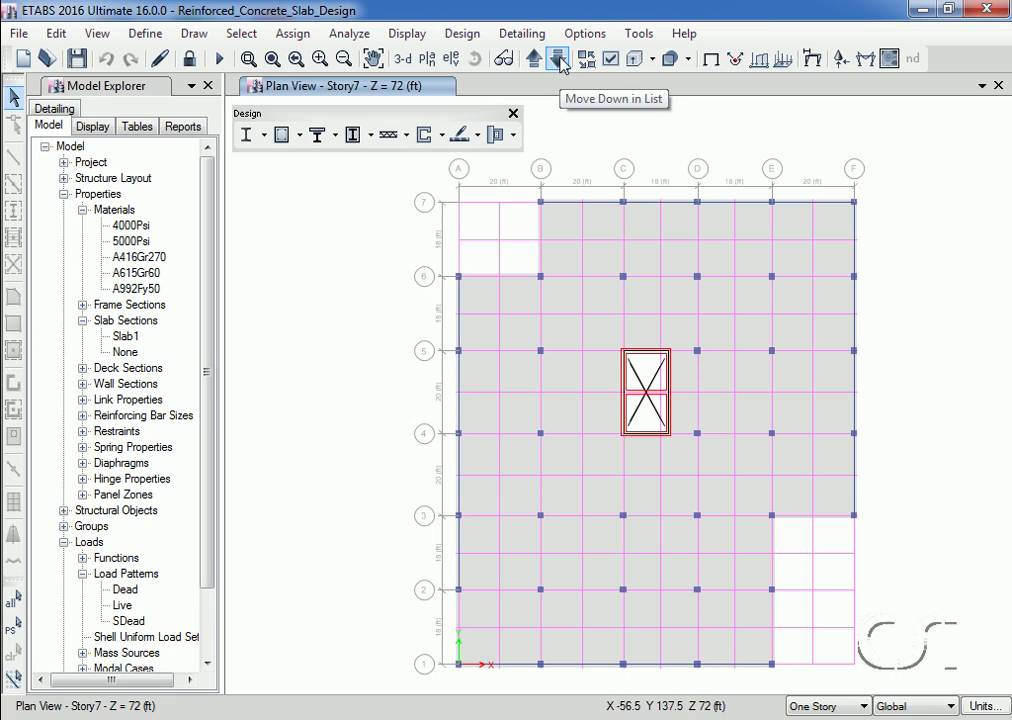
left_click(567, 281)
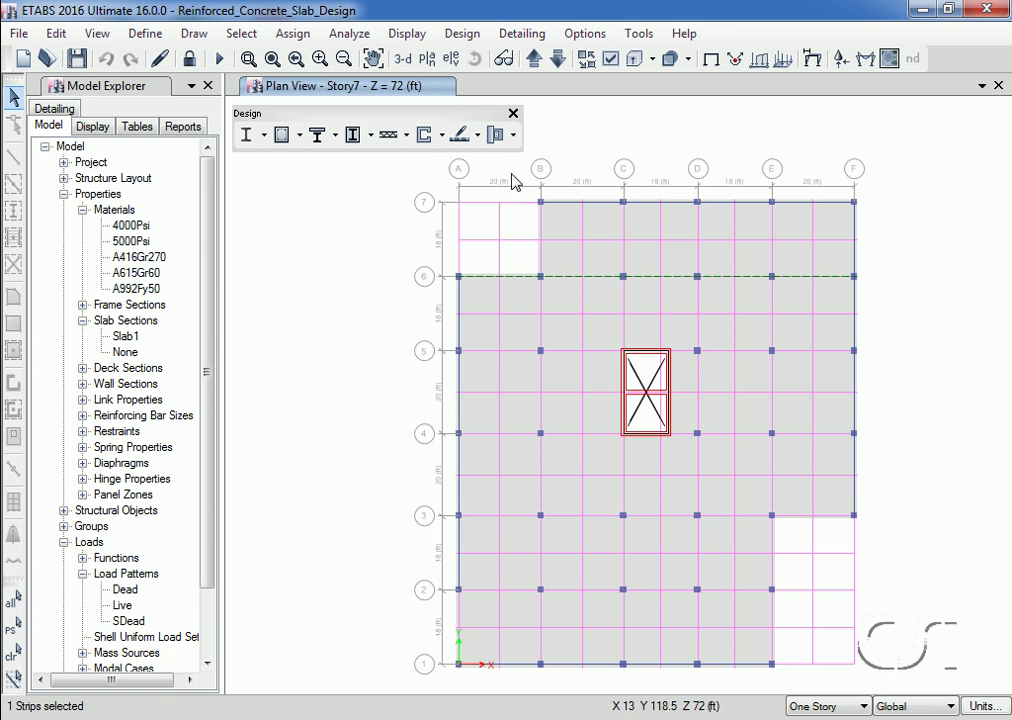
left_click(479, 136)
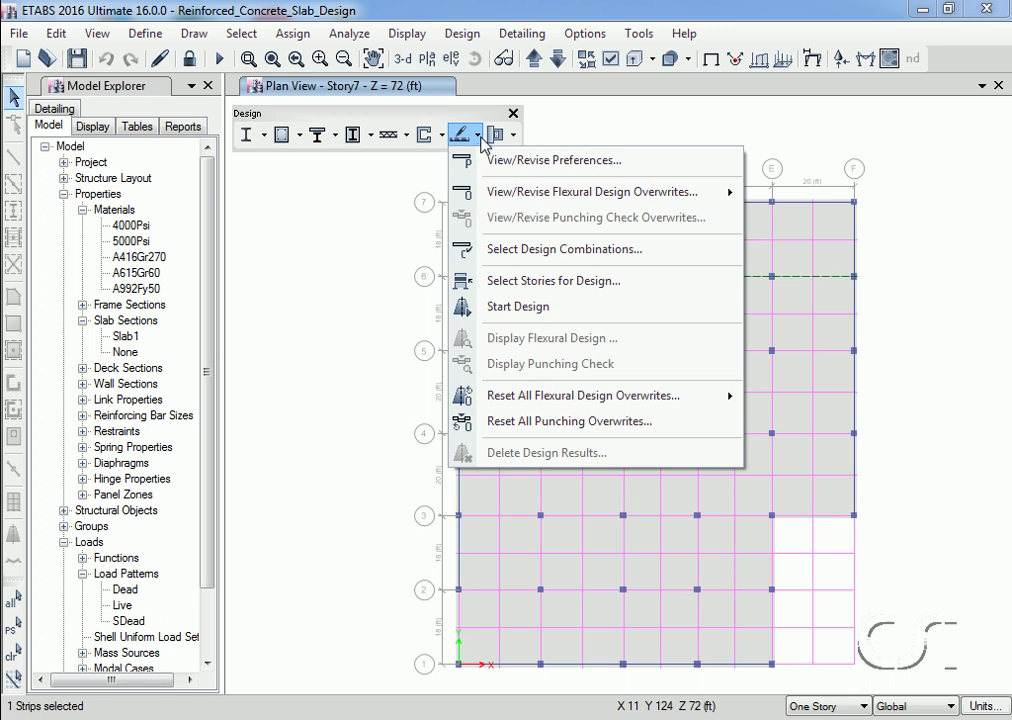
mouse_move(520, 193)
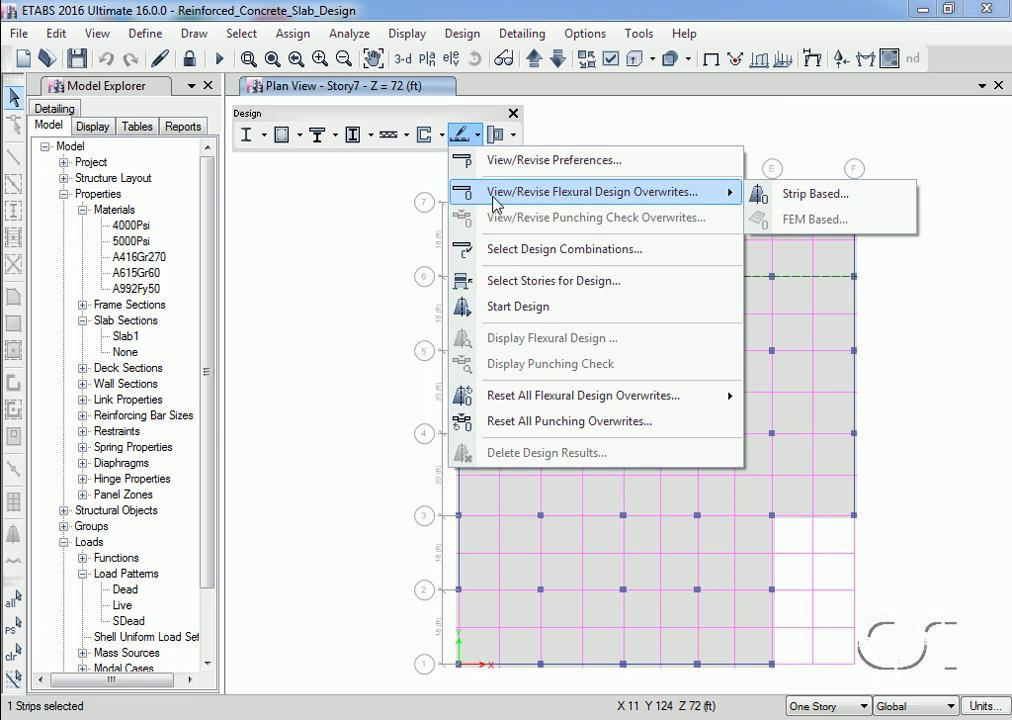
left_click(799, 196)
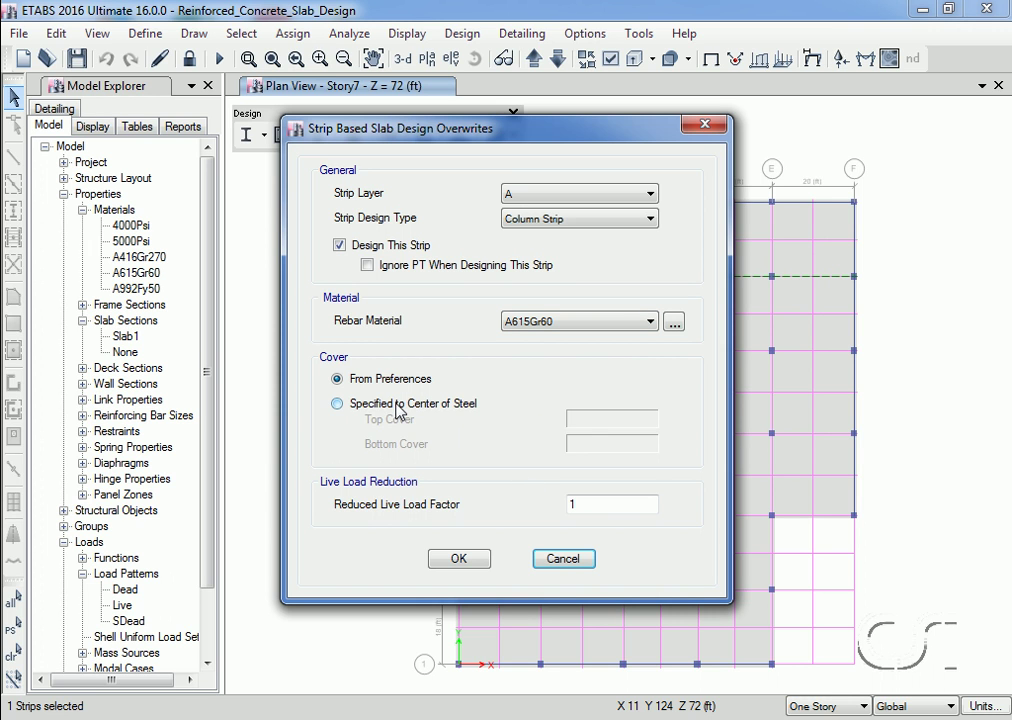
Try cover specified to center of steel, return it to From Preferences, and accept the strip overwrites
left_click(337, 404)
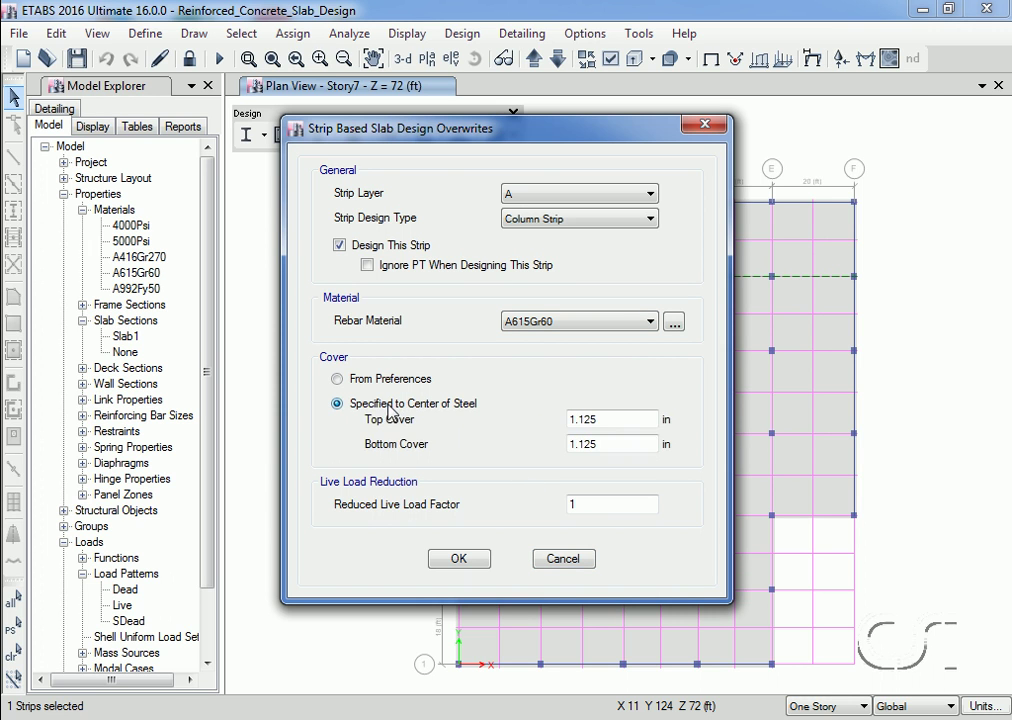
left_click(337, 380)
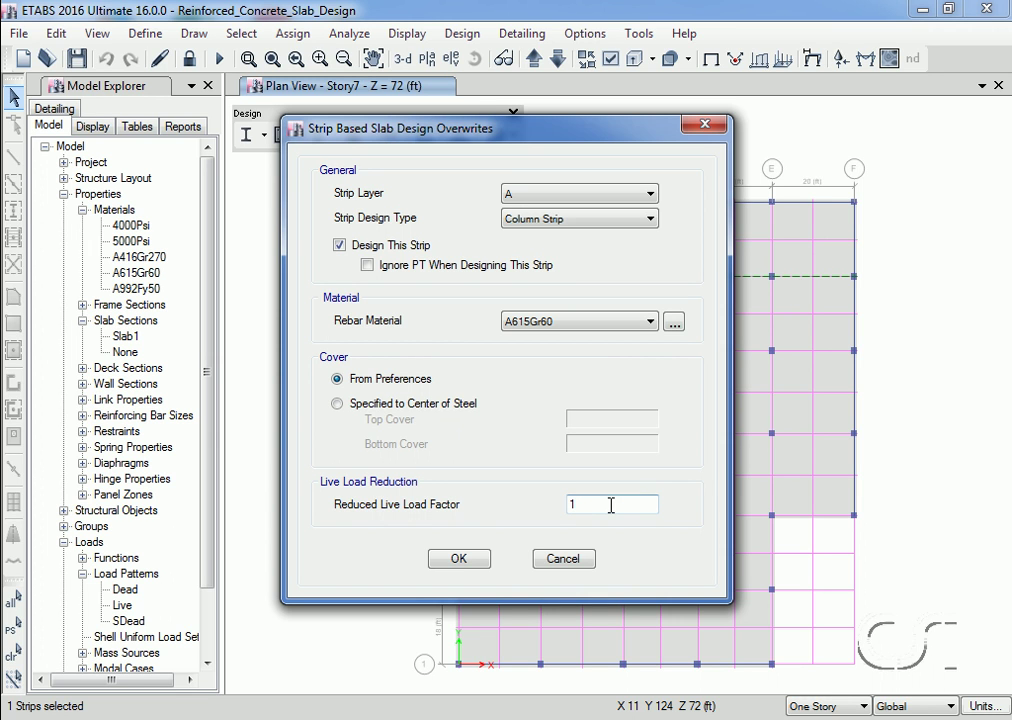
left_click(462, 563)
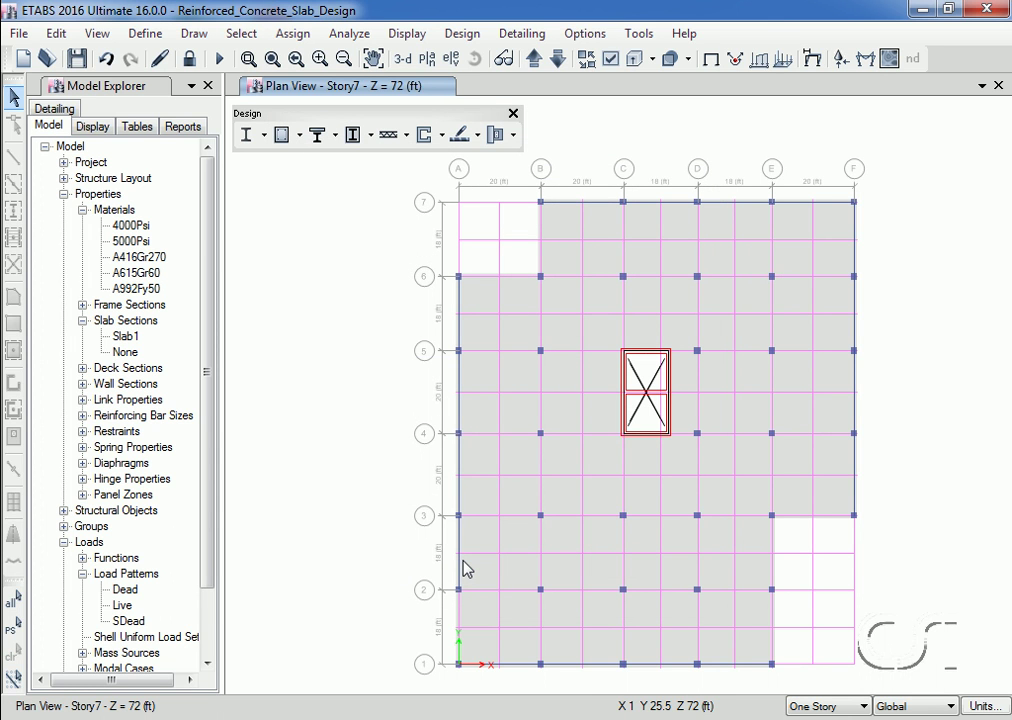
Review the strength load combinations selection for strip-based slab design and close it without changes
left_click(474, 136)
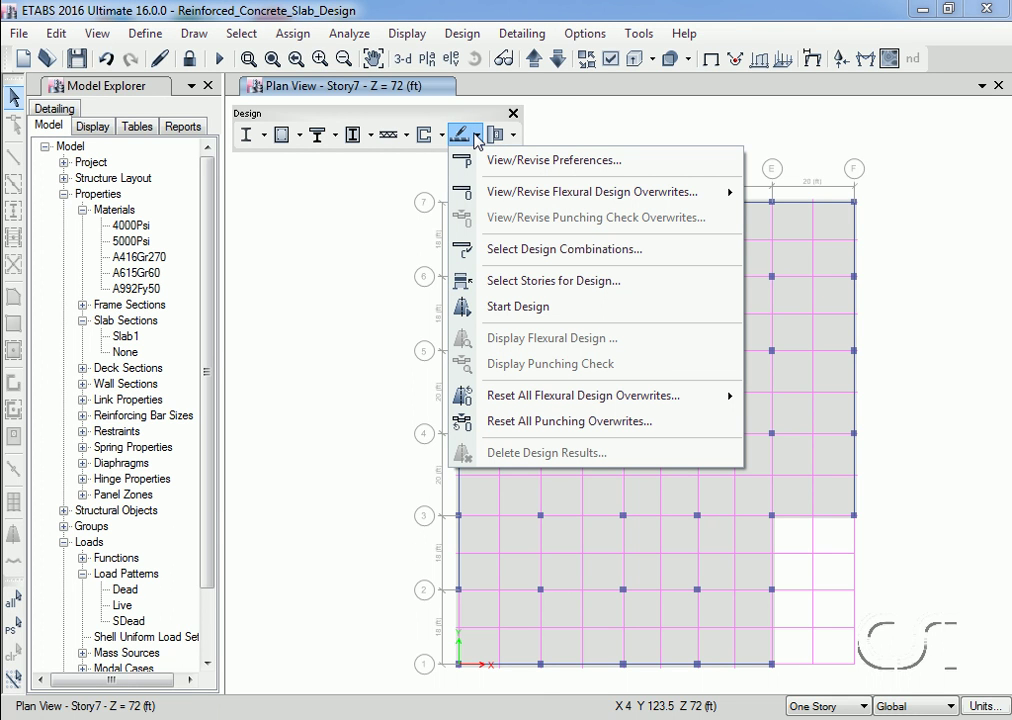
left_click(611, 258)
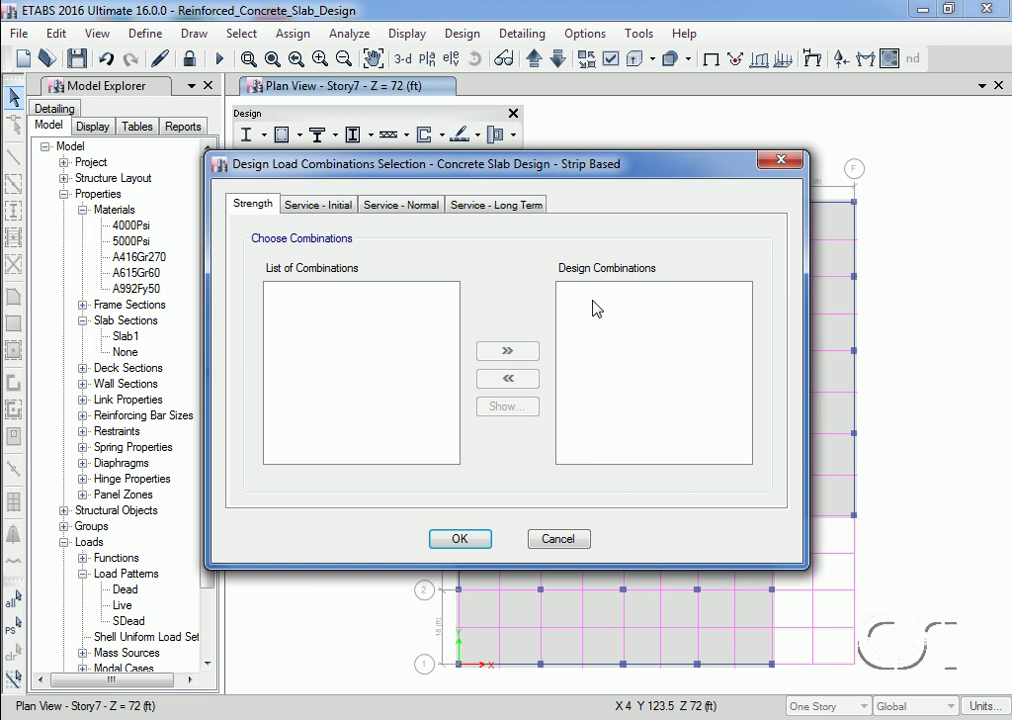
left_click(556, 540)
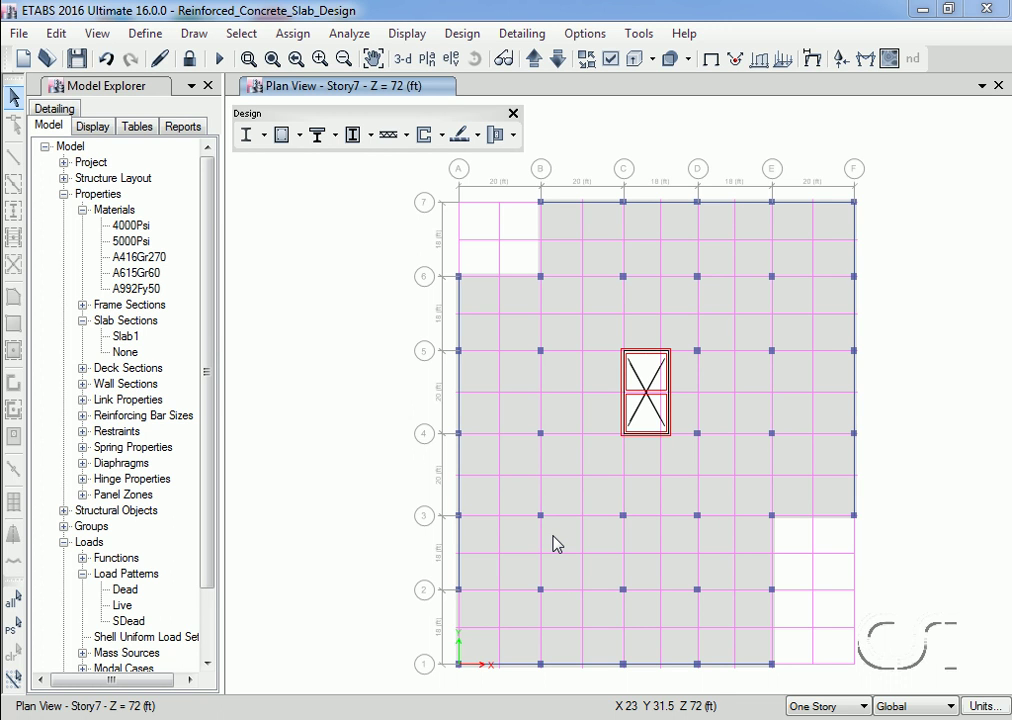
Select only Story7 as the story for slab design
left_click(478, 135)
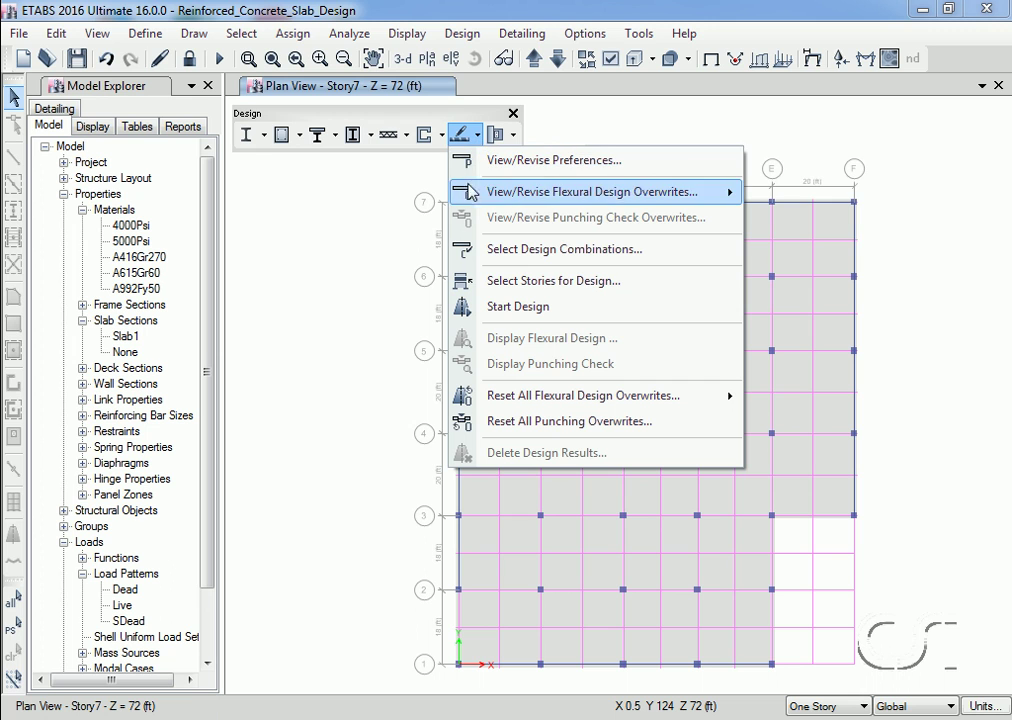
left_click(625, 284)
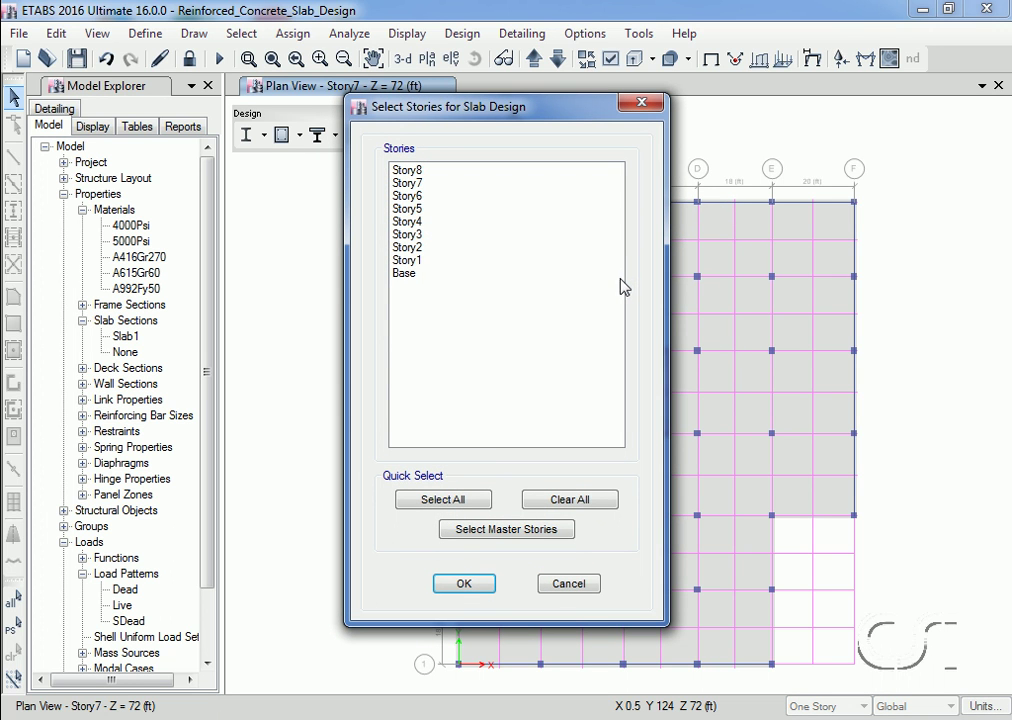
left_click(414, 184)
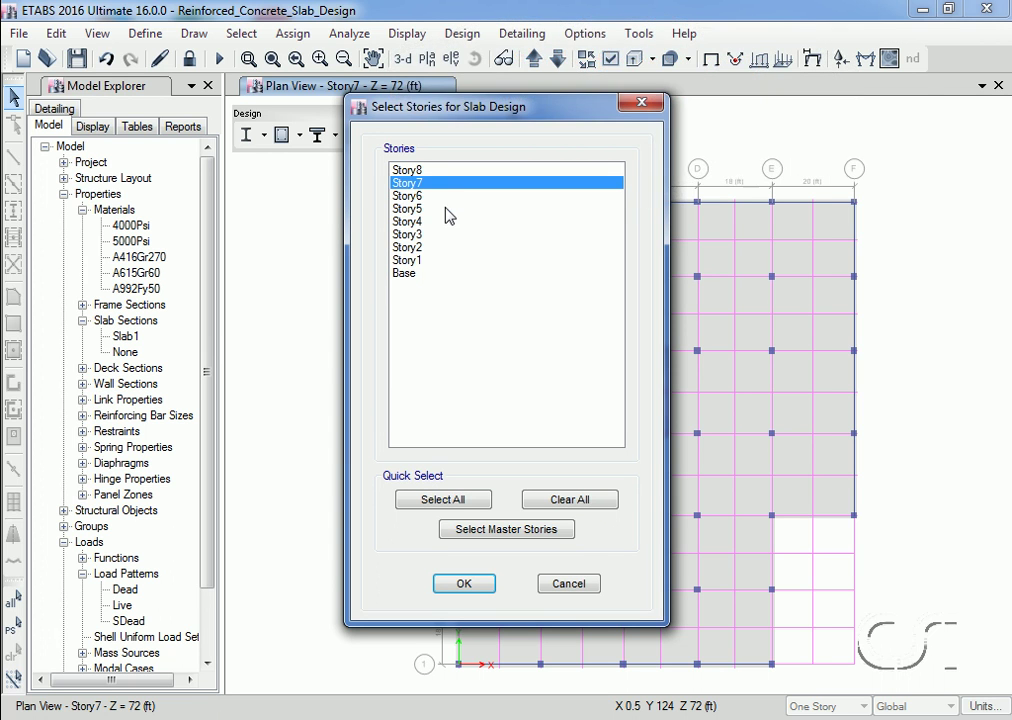
left_click(463, 586)
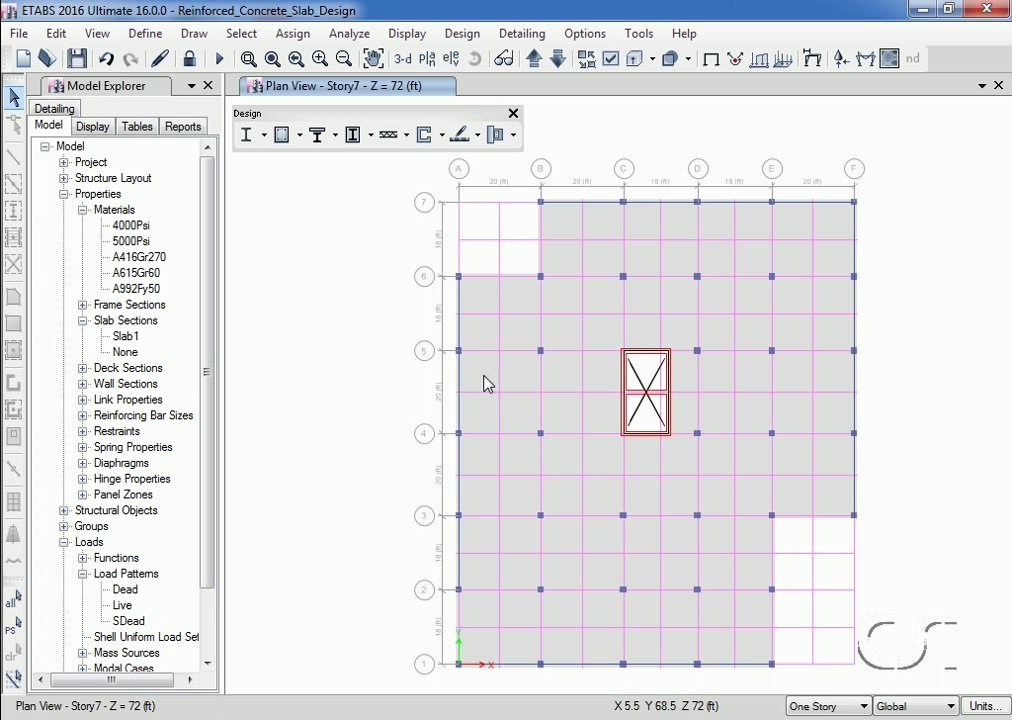
Run the concrete slab design and inspect the Layer A reinforcement intensity along the strip on grid line 6
left_click(478, 134)
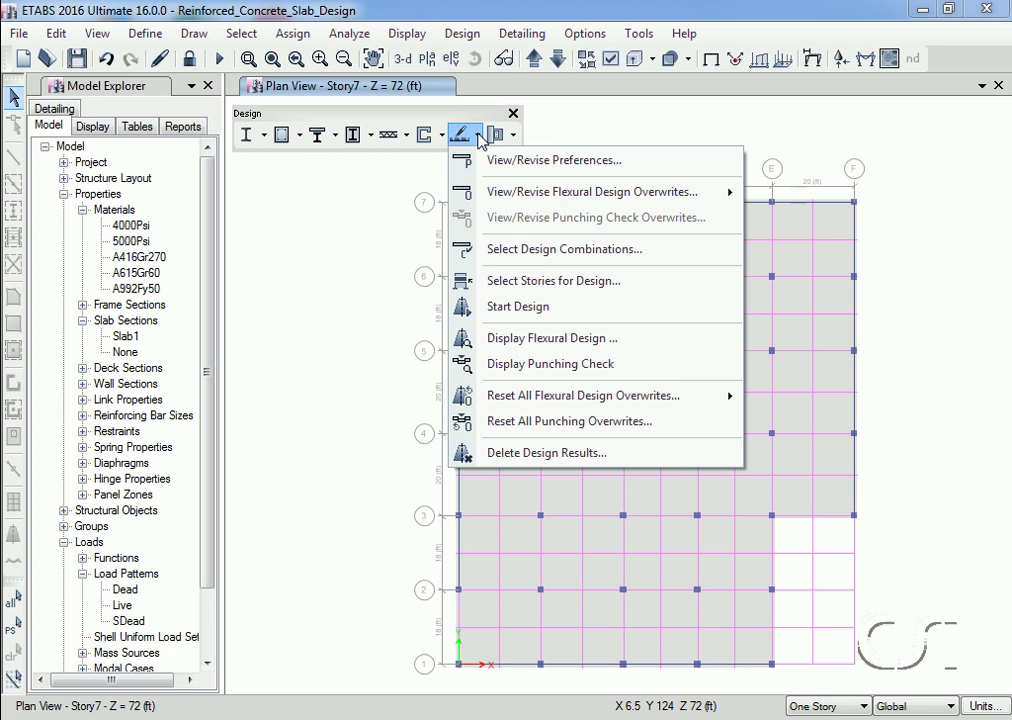
left_click(559, 312)
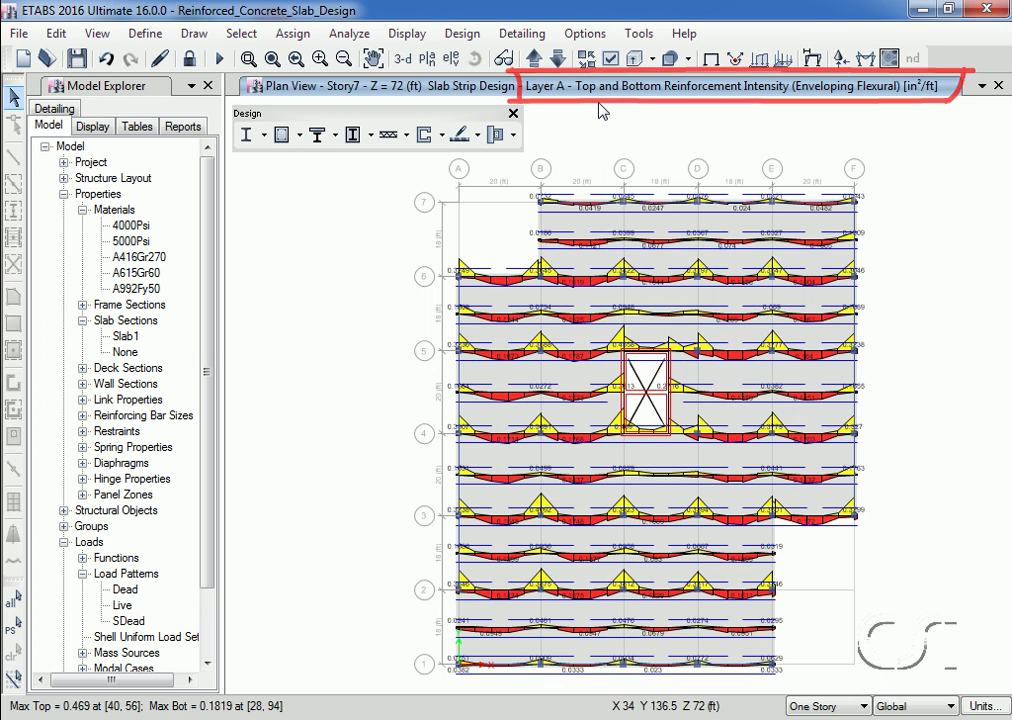
mouse_move(551, 273)
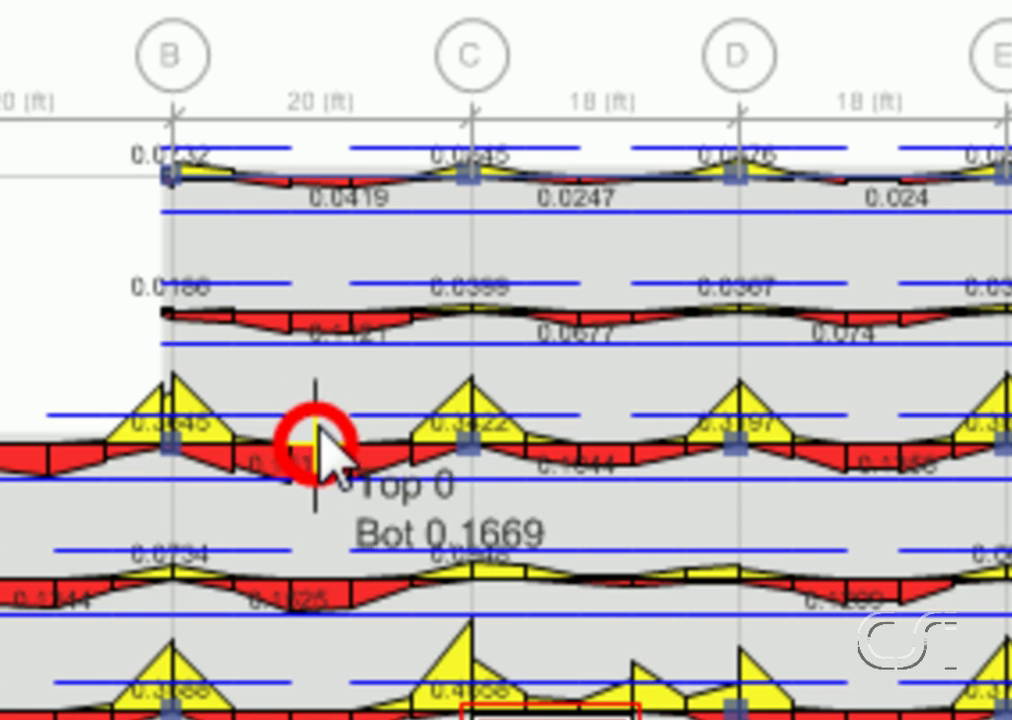
mouse_move(407, 445)
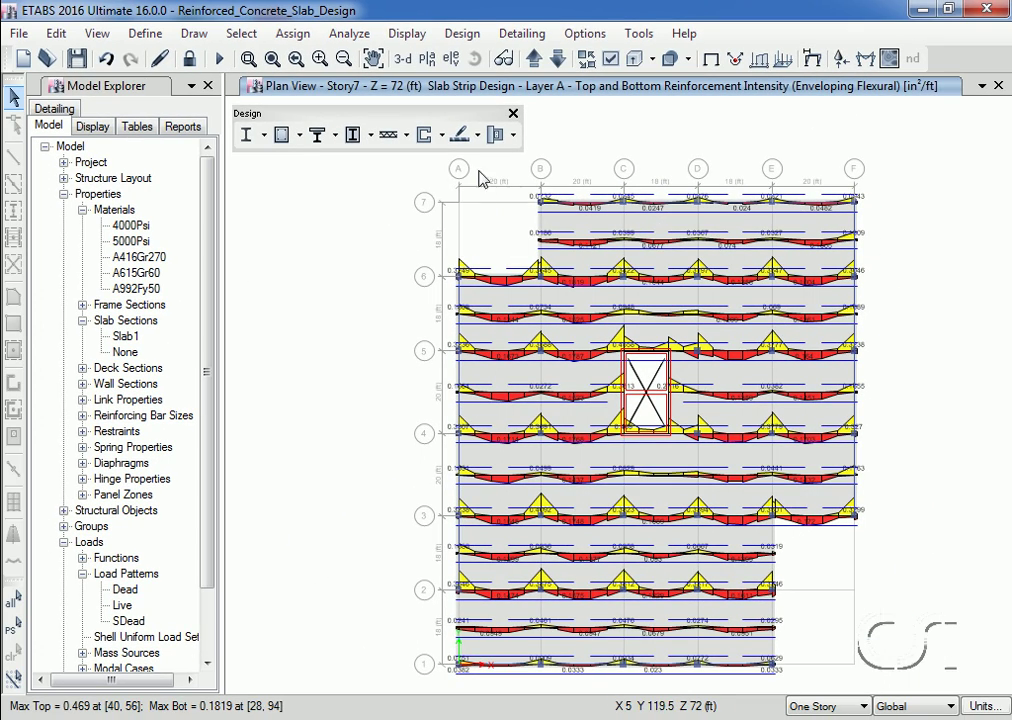
Display the flexural design for Layer B only, showing just the bottom rebar as total rebar area for the strip
left_click(478, 138)
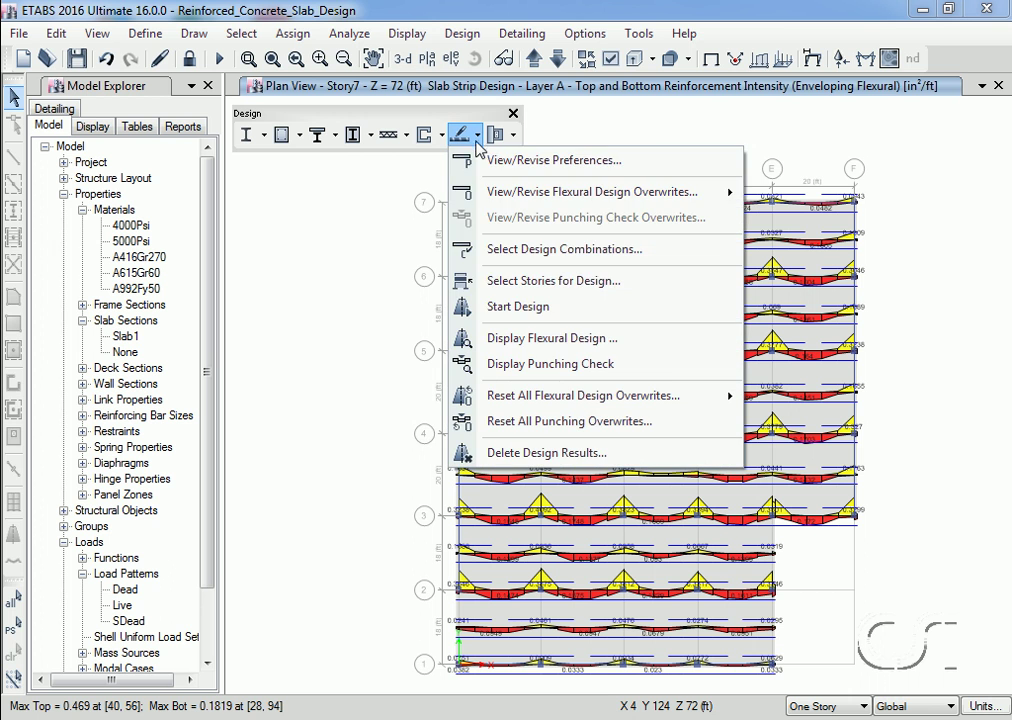
left_click(601, 340)
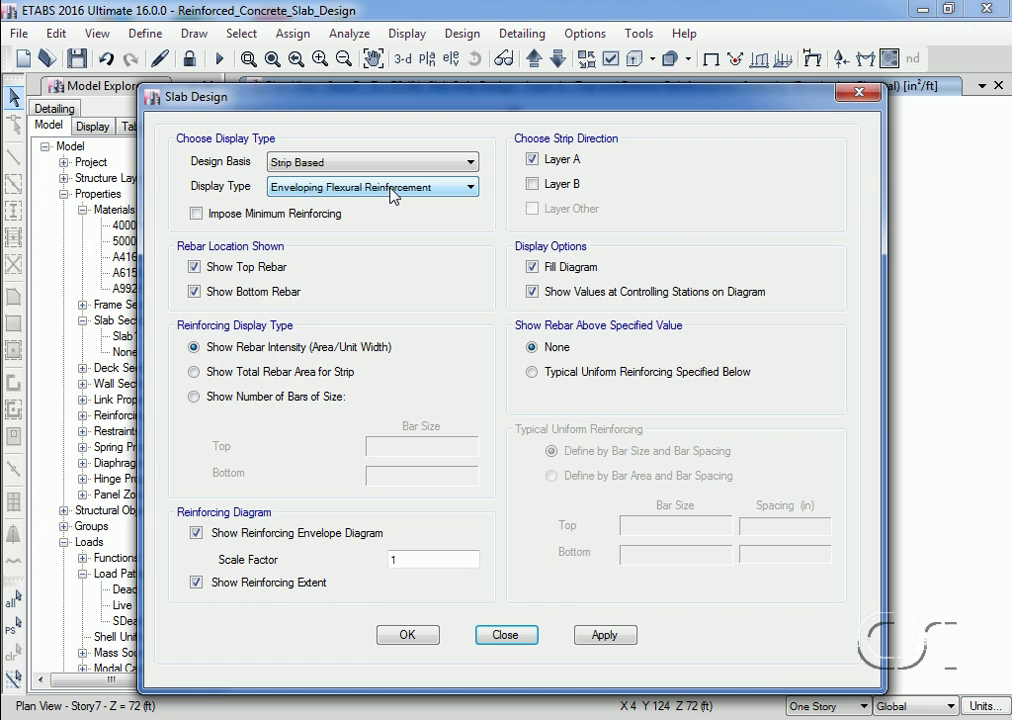
left_click(532, 159)
left_click(532, 186)
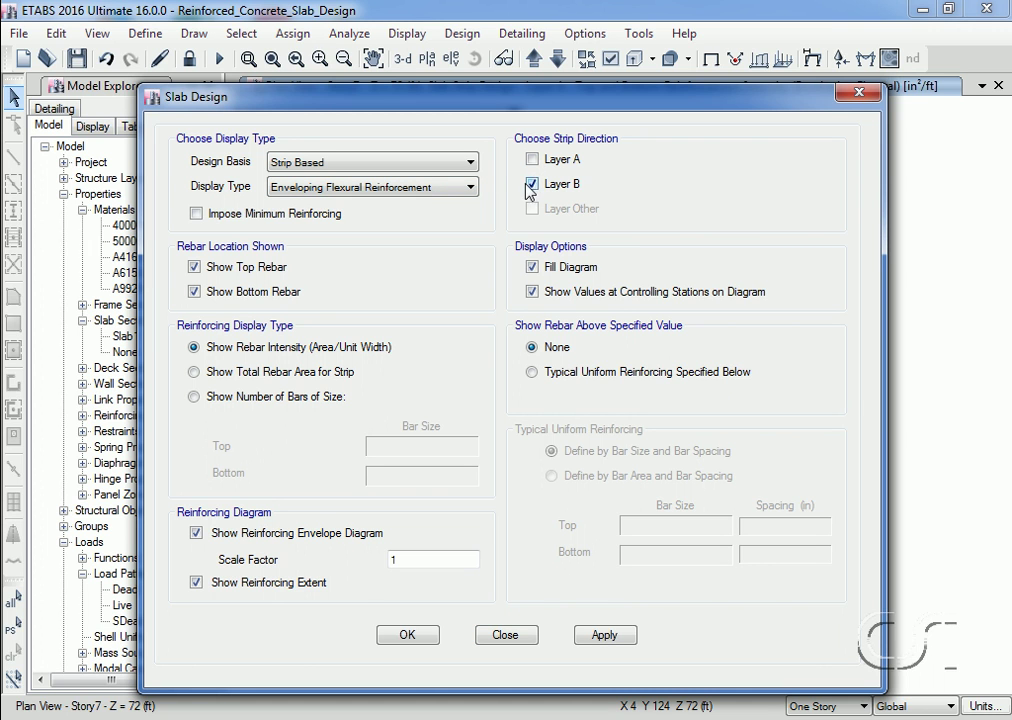
left_click(200, 275)
left_click(194, 371)
left_click(405, 638)
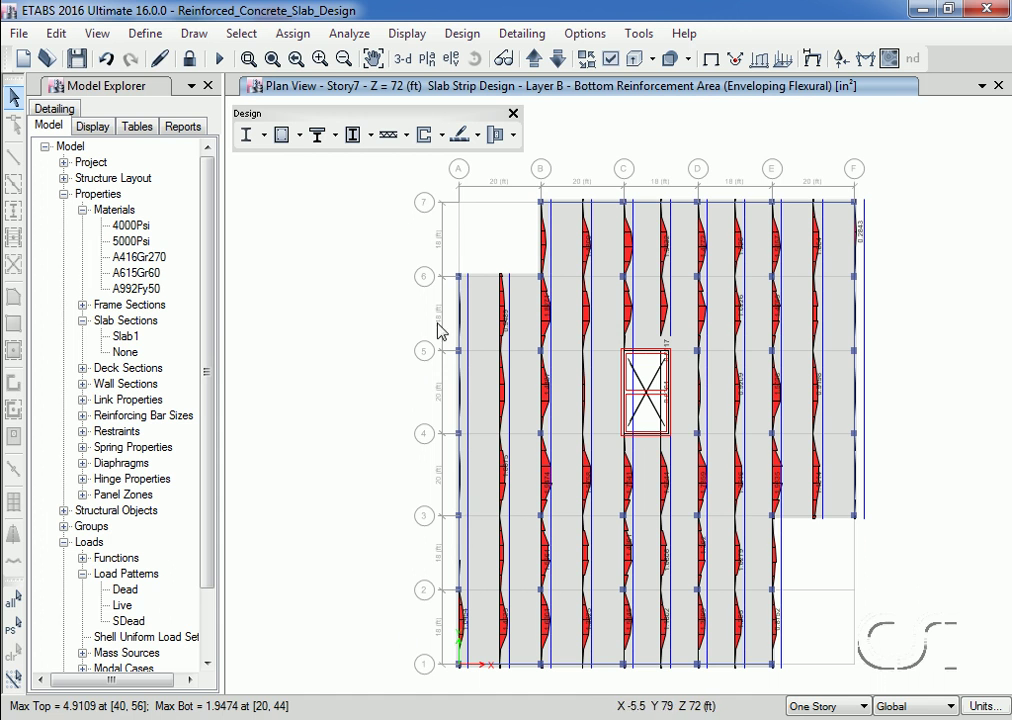
Reopen the flexural design display and set it to Layer A only, with both top and bottom rebar shown
left_click(479, 137)
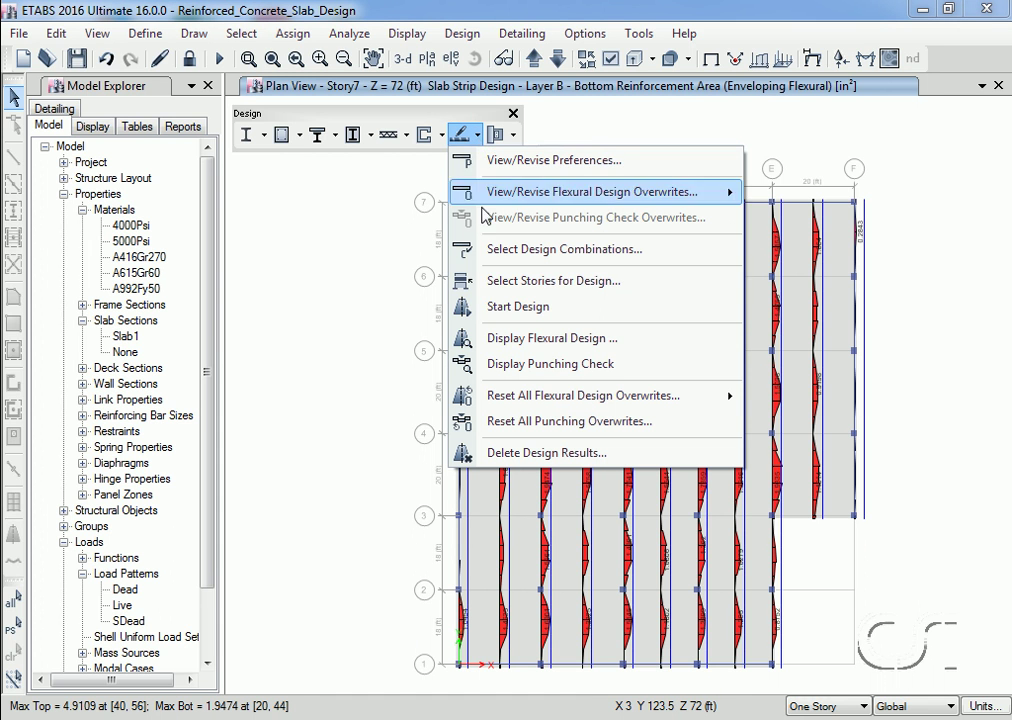
left_click(540, 338)
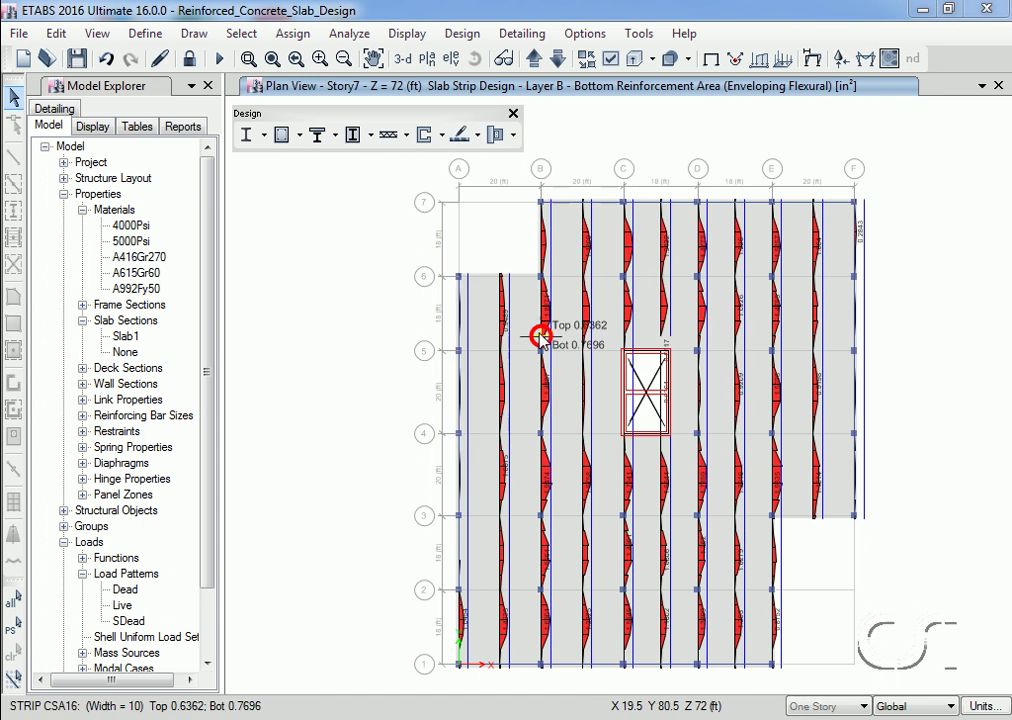
left_click(532, 159)
left_click(532, 184)
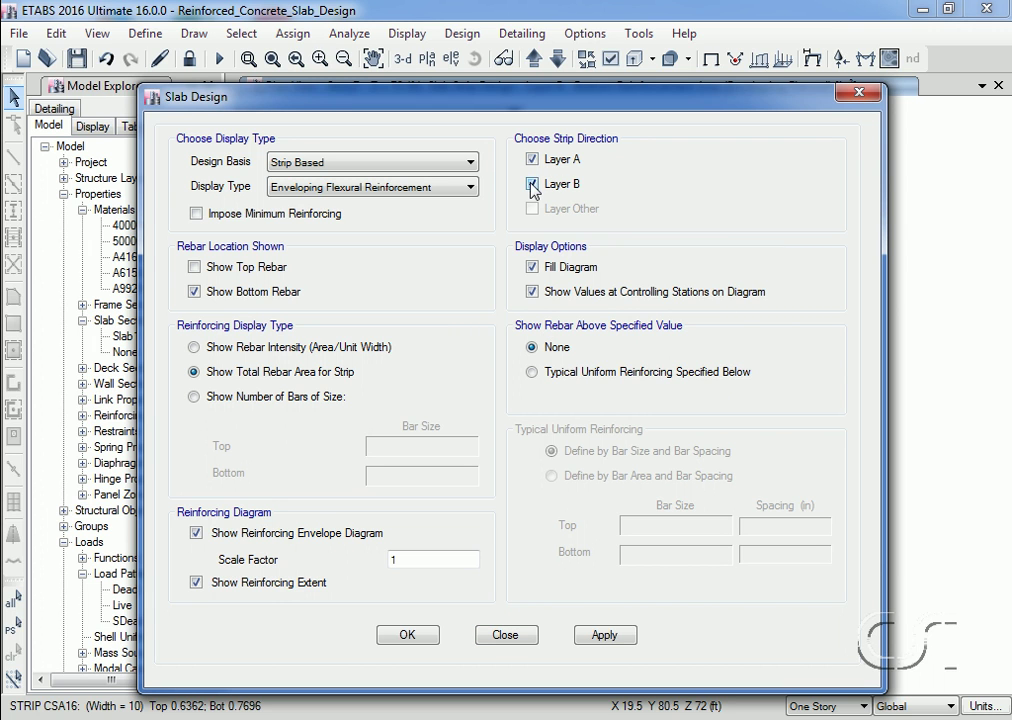
left_click(194, 267)
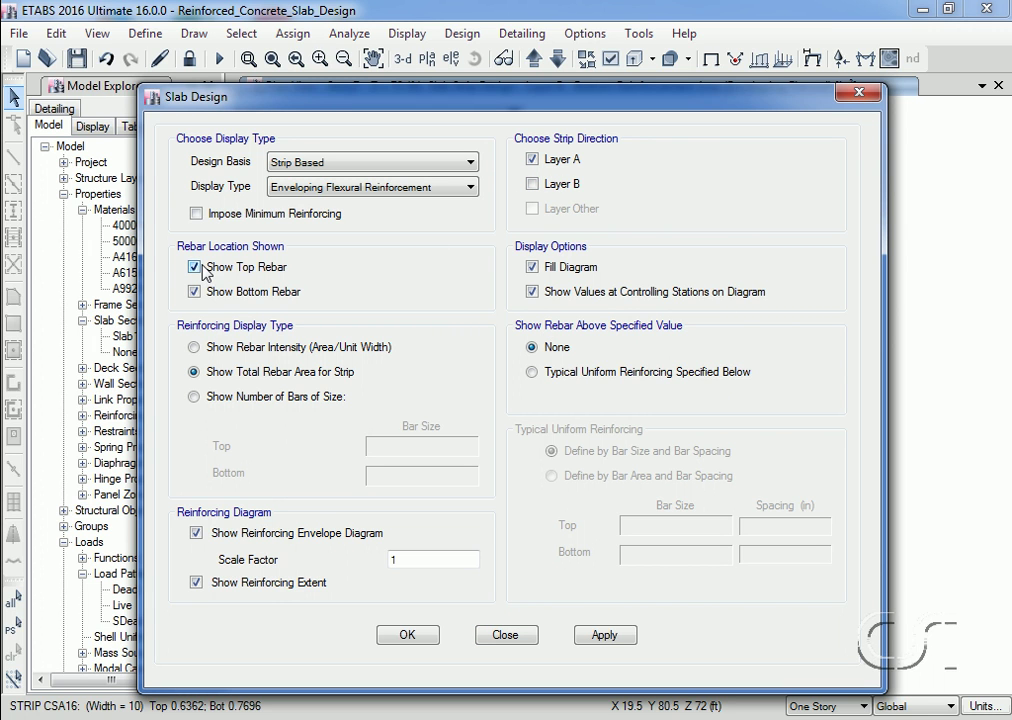
Show the reinforcement as number of #5 bars without the envelope diagram, keep the rebar threshold at None, and accept the display
left_click(194, 397)
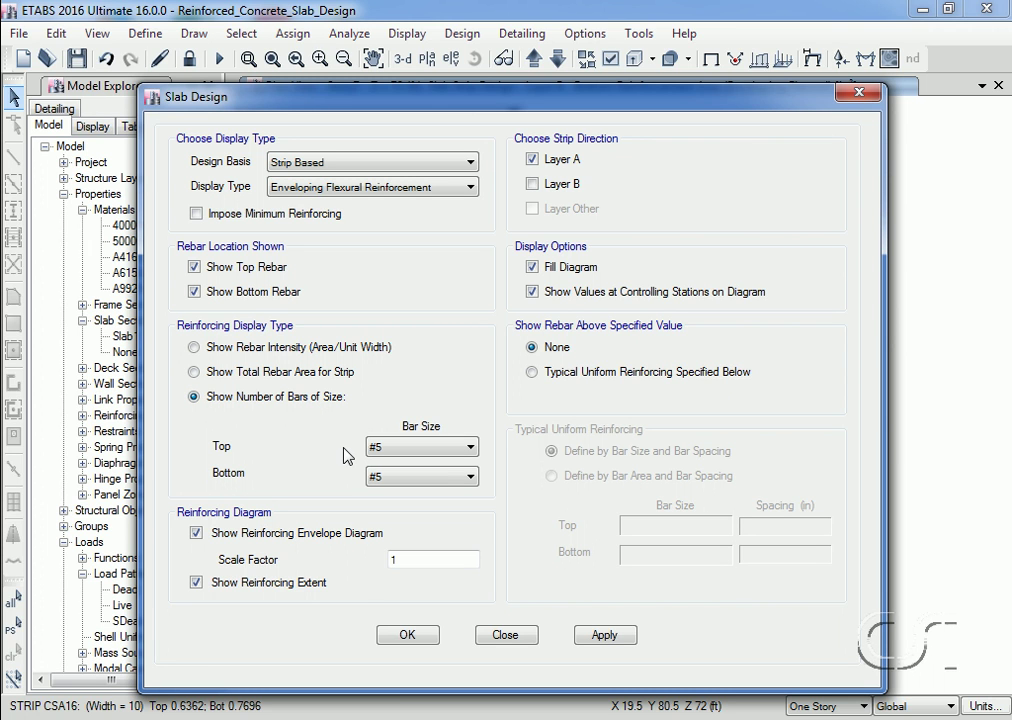
left_click(196, 534)
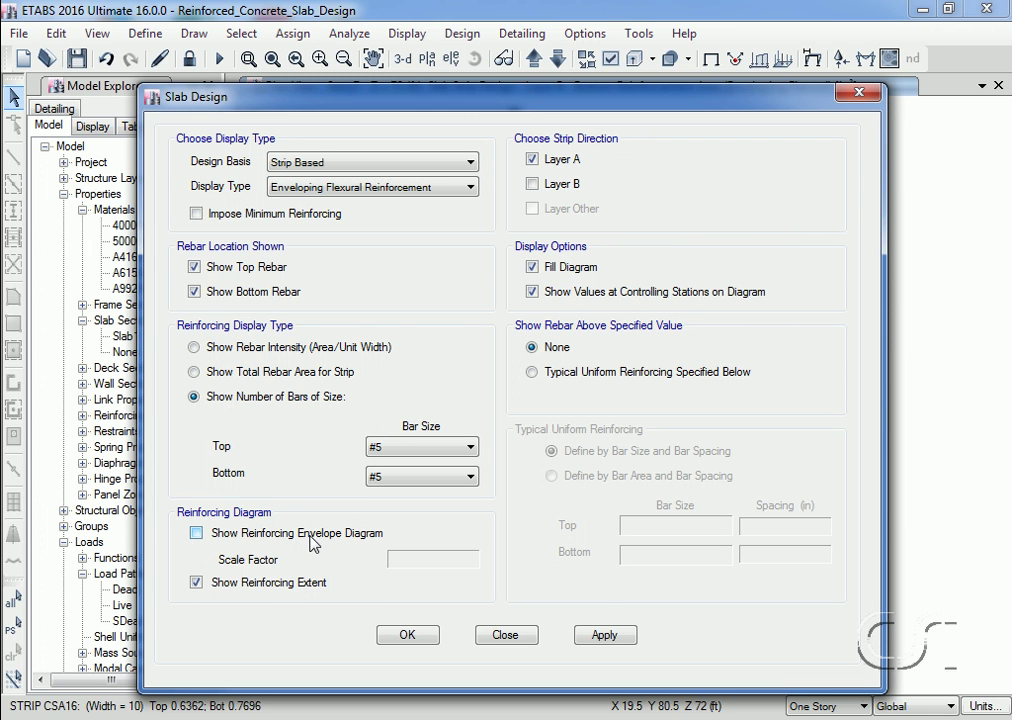
left_click(532, 372)
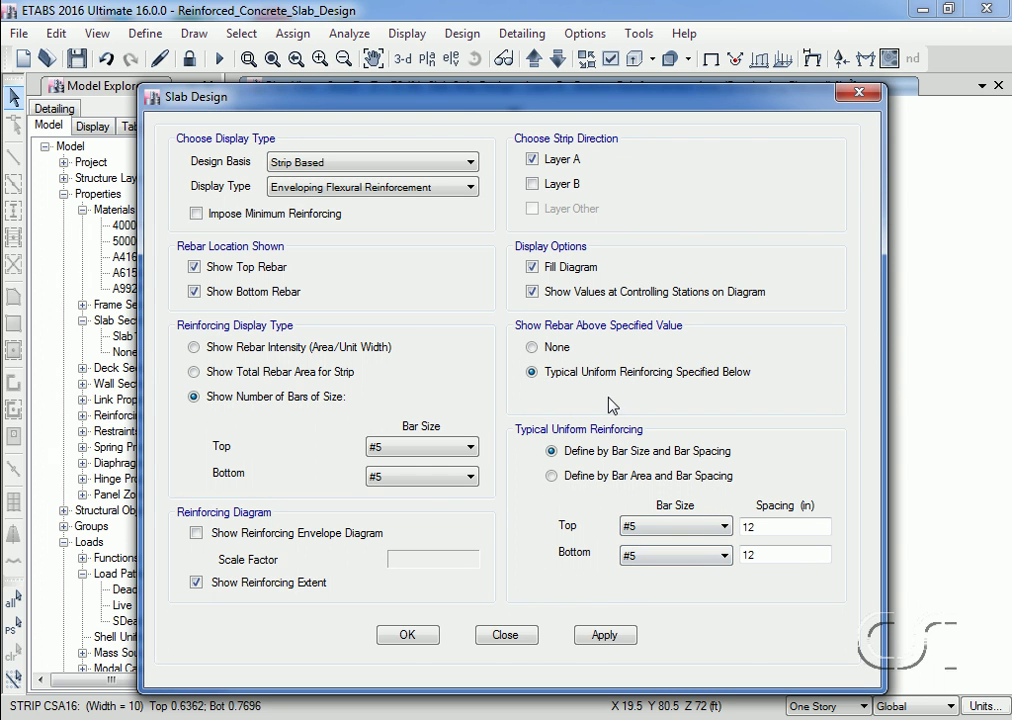
left_click(532, 347)
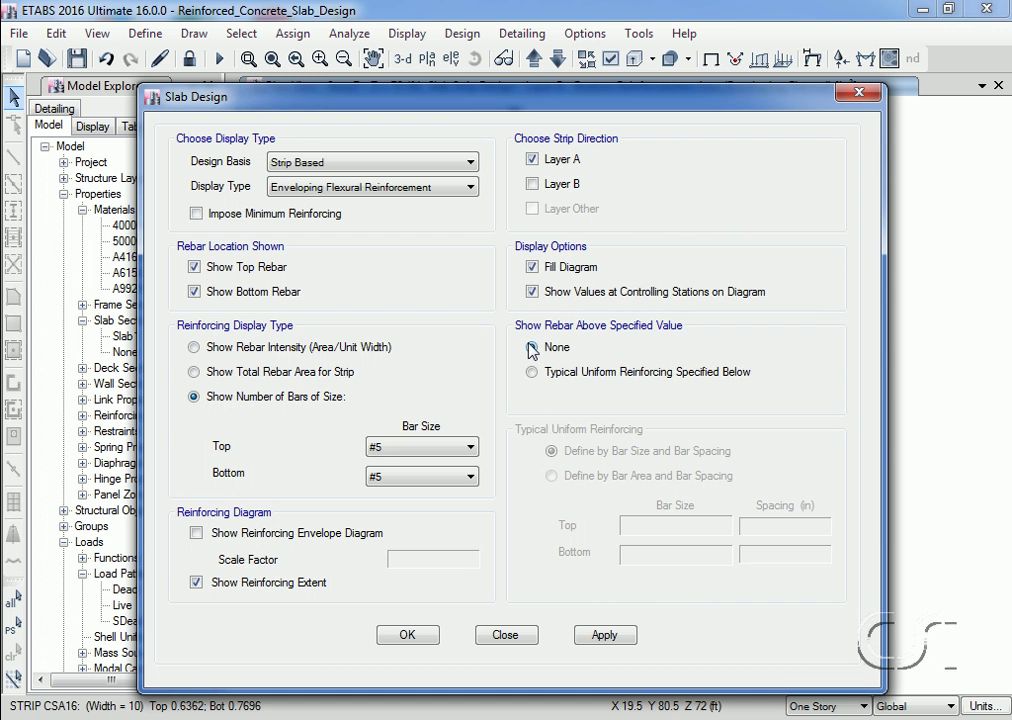
left_click(421, 637)
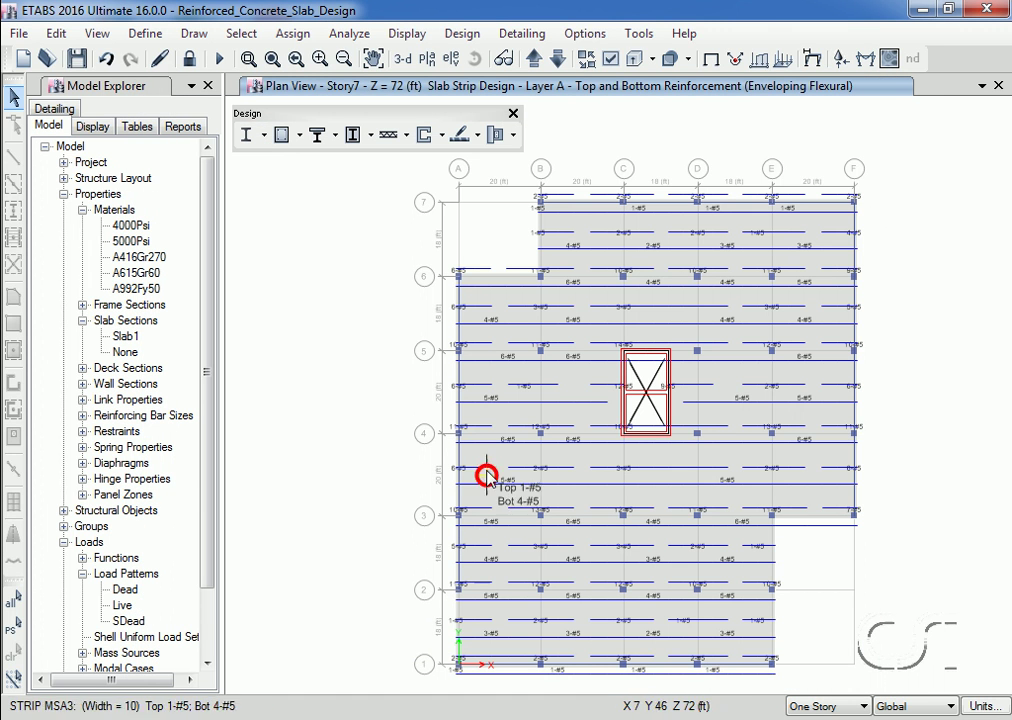
Display the flexural design on a finite element basis for Direction 1 - Bottom Rebar and read the rebar intensity in the slab
right_click(492, 351)
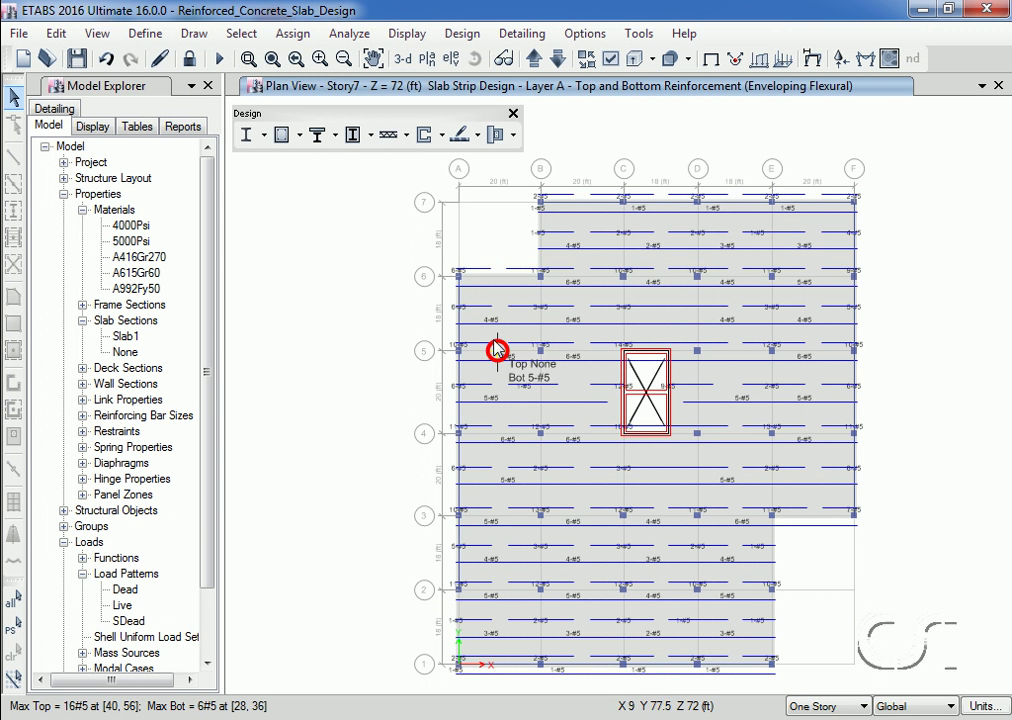
left_click(478, 135)
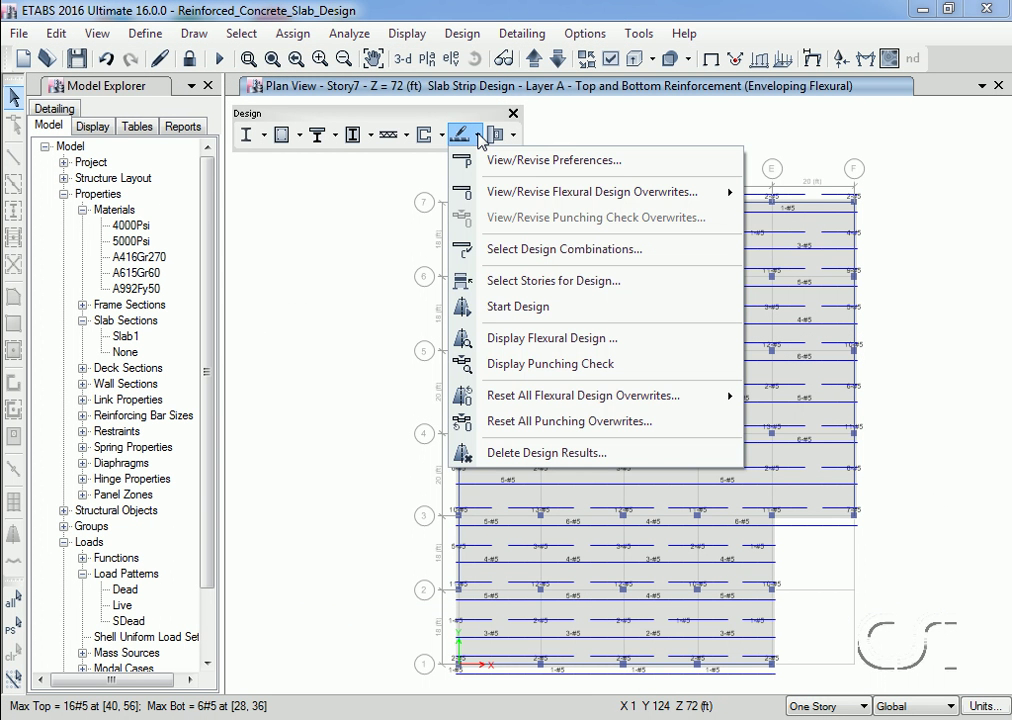
left_click(549, 344)
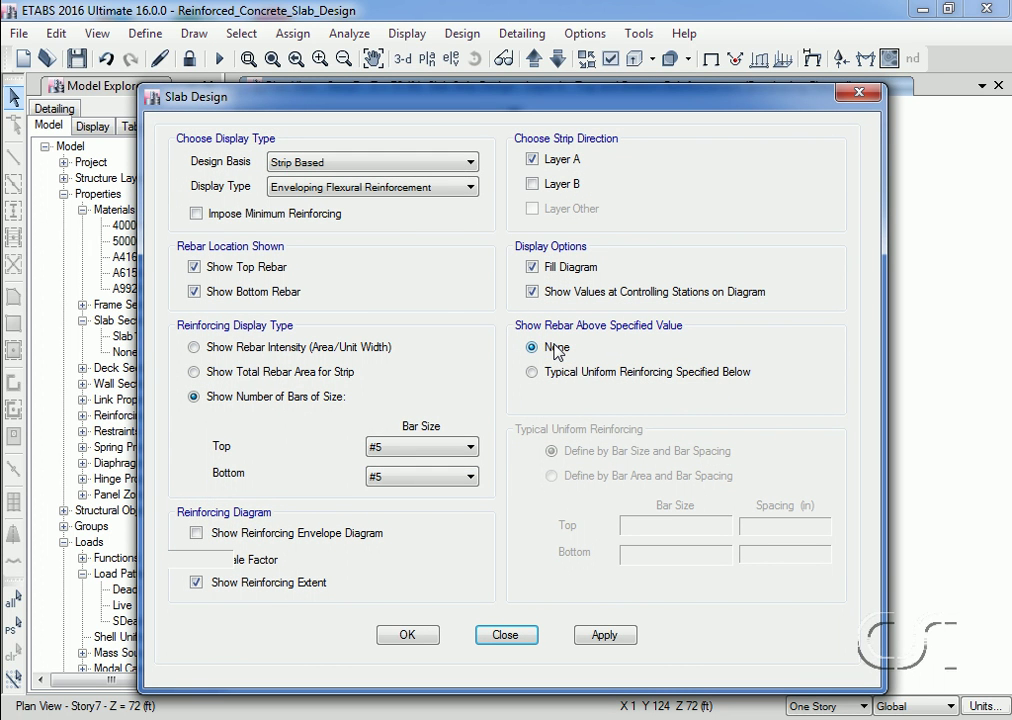
left_click(372, 163)
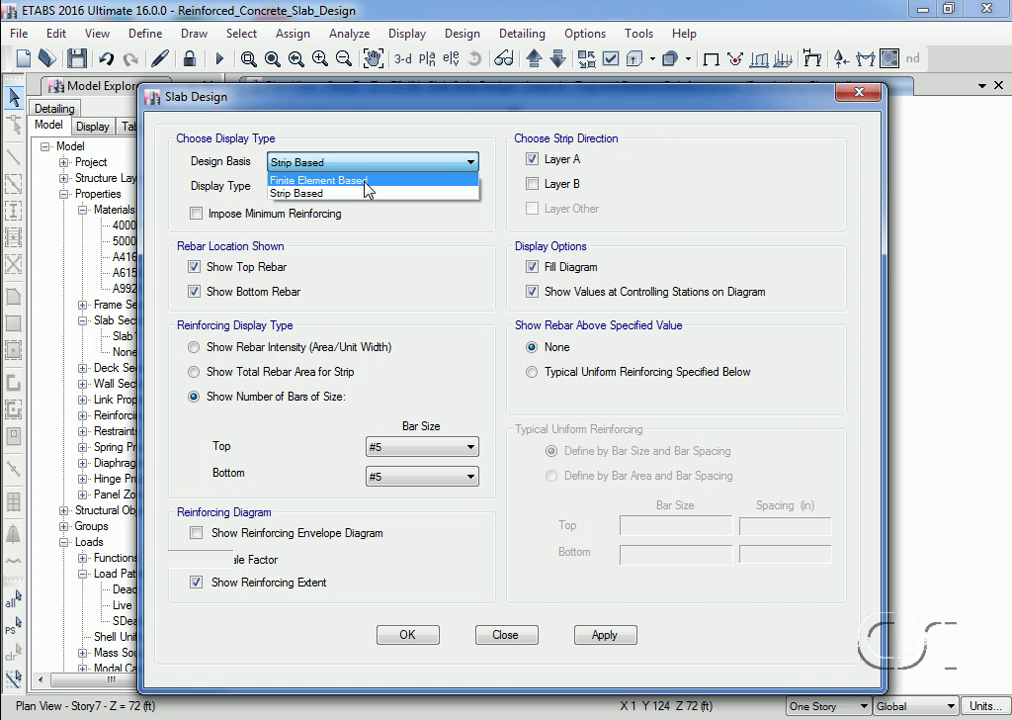
left_click(366, 182)
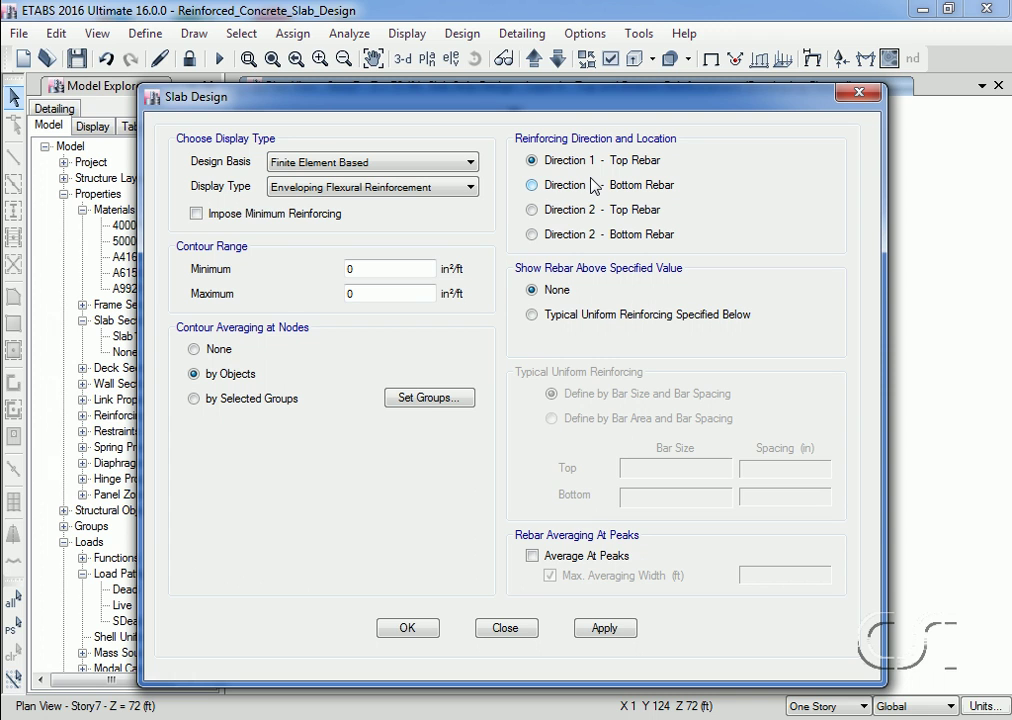
left_click(548, 188)
left_click(411, 628)
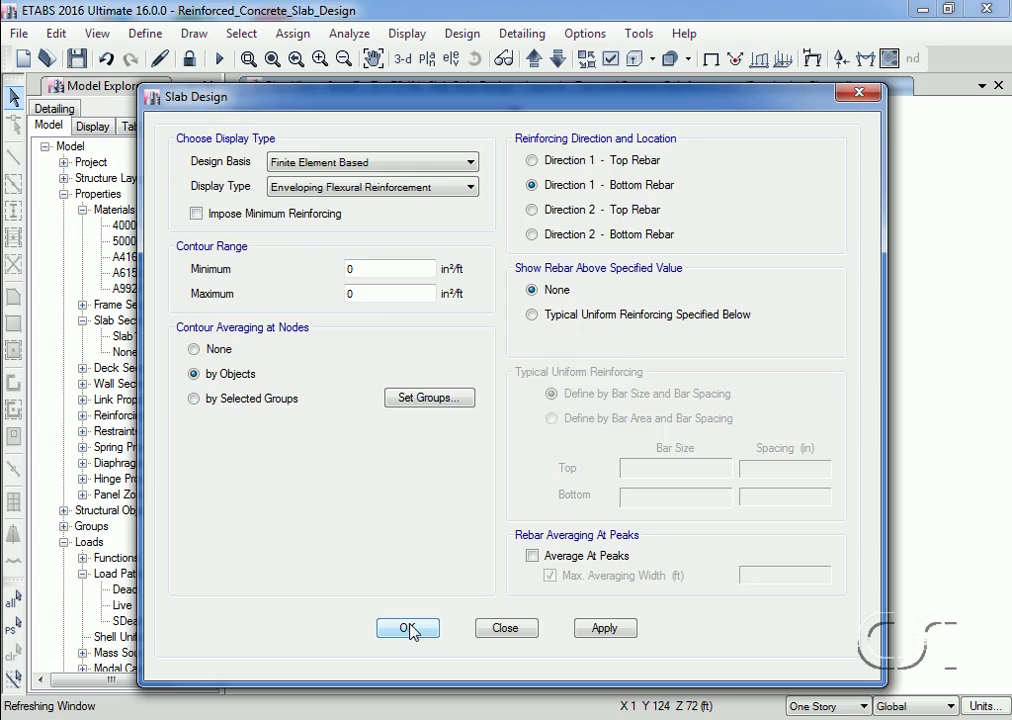
mouse_move(569, 469)
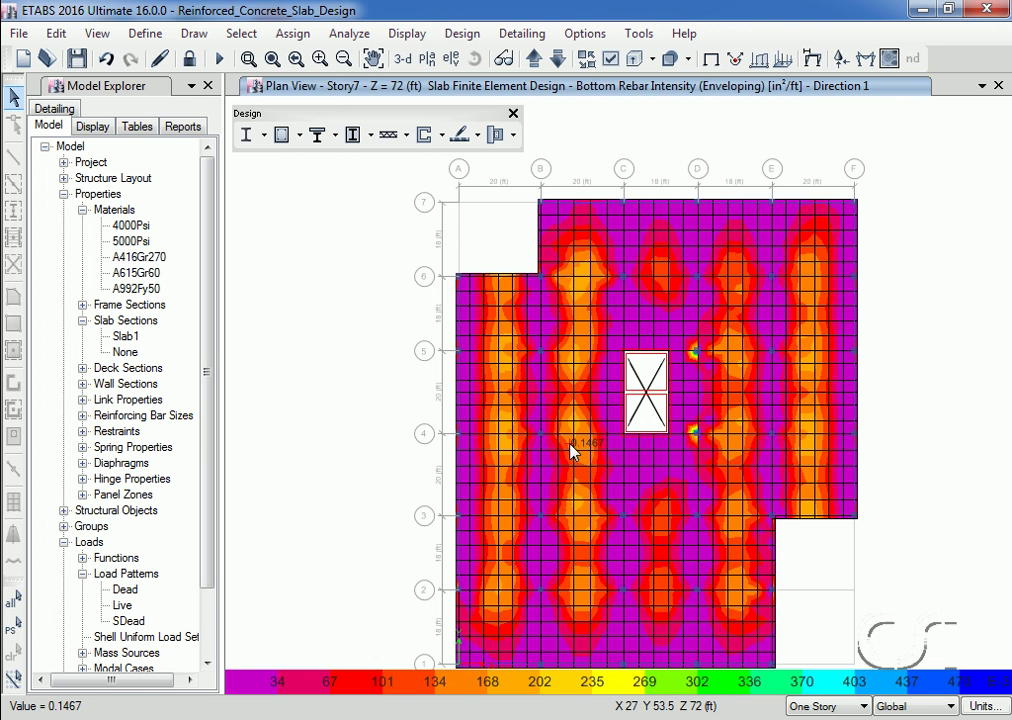
Display Direction 2 - Top Rebar required above typical uniform reinforcing of #5 bars at 12 in spacing
left_click(476, 136)
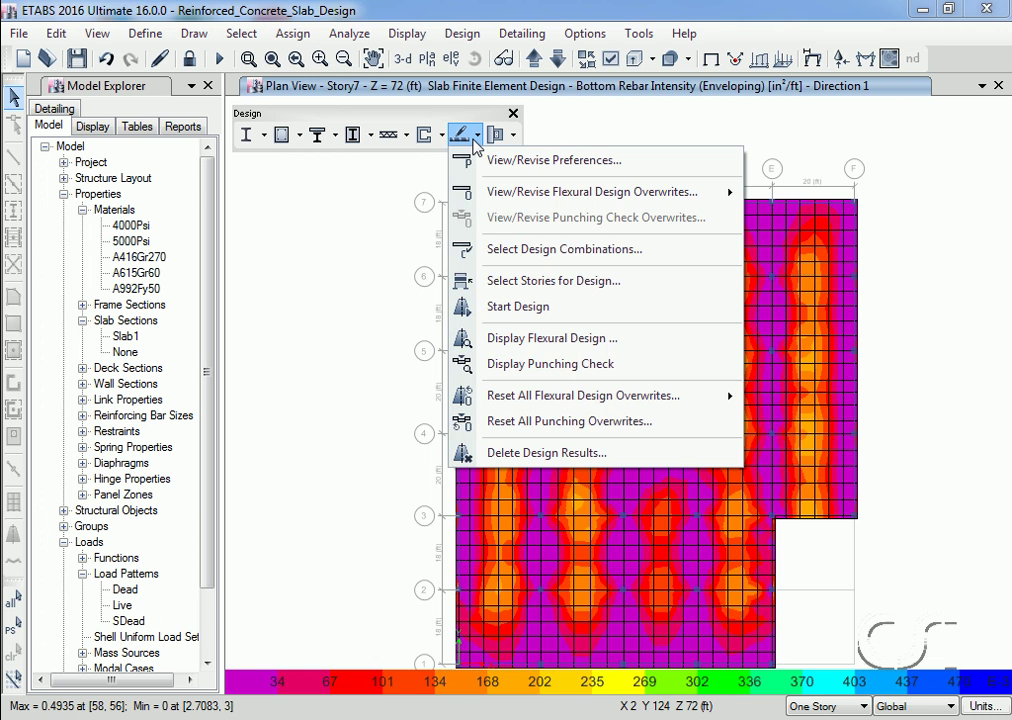
left_click(504, 340)
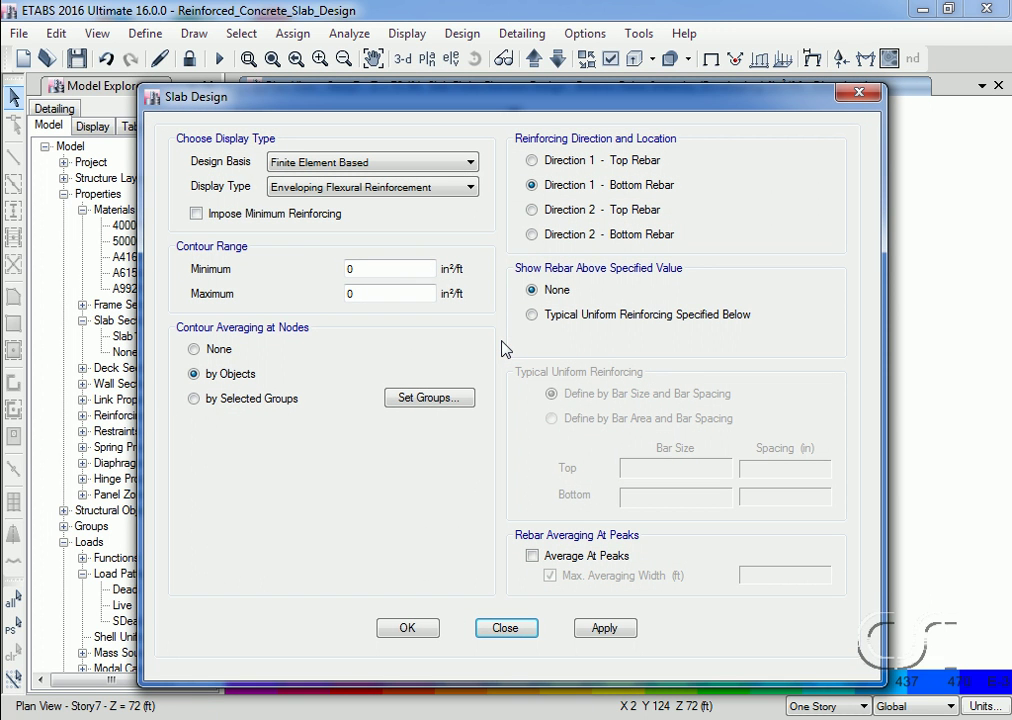
left_click(532, 210)
left_click(532, 315)
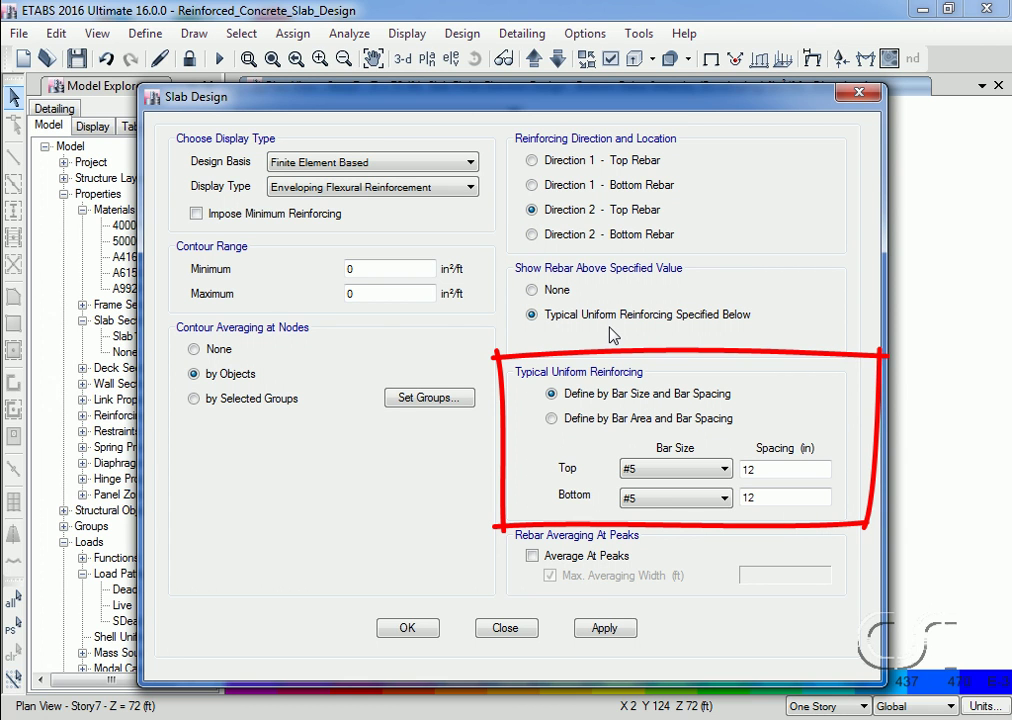
left_click(412, 628)
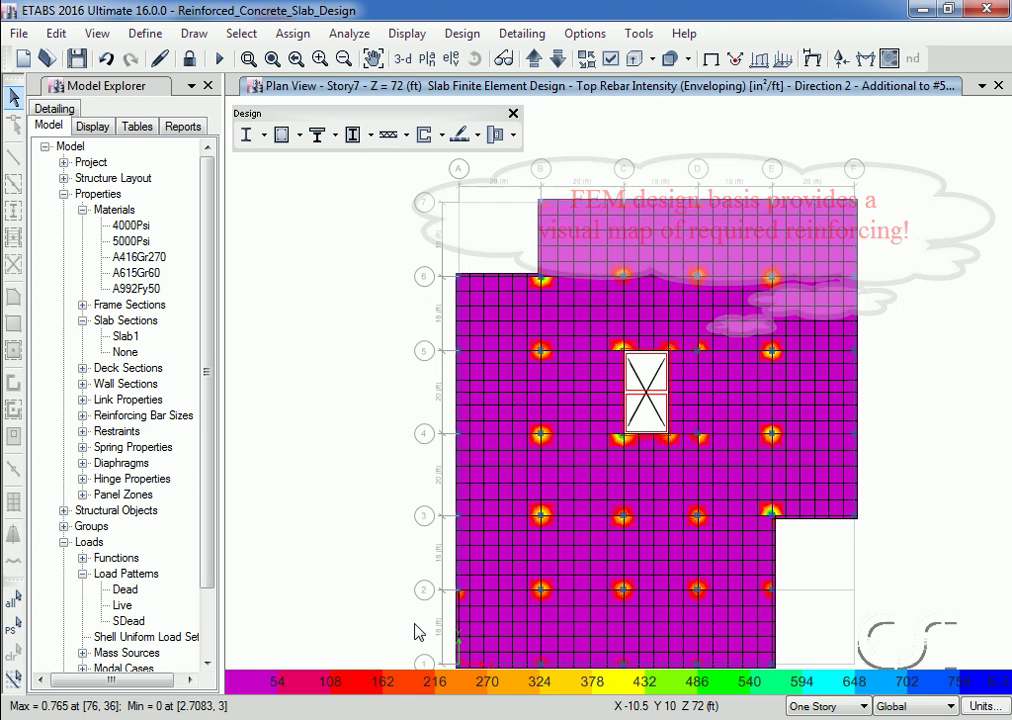
Display the punching check for Story7 and view the design details for the column at grid C-6
left_click(476, 137)
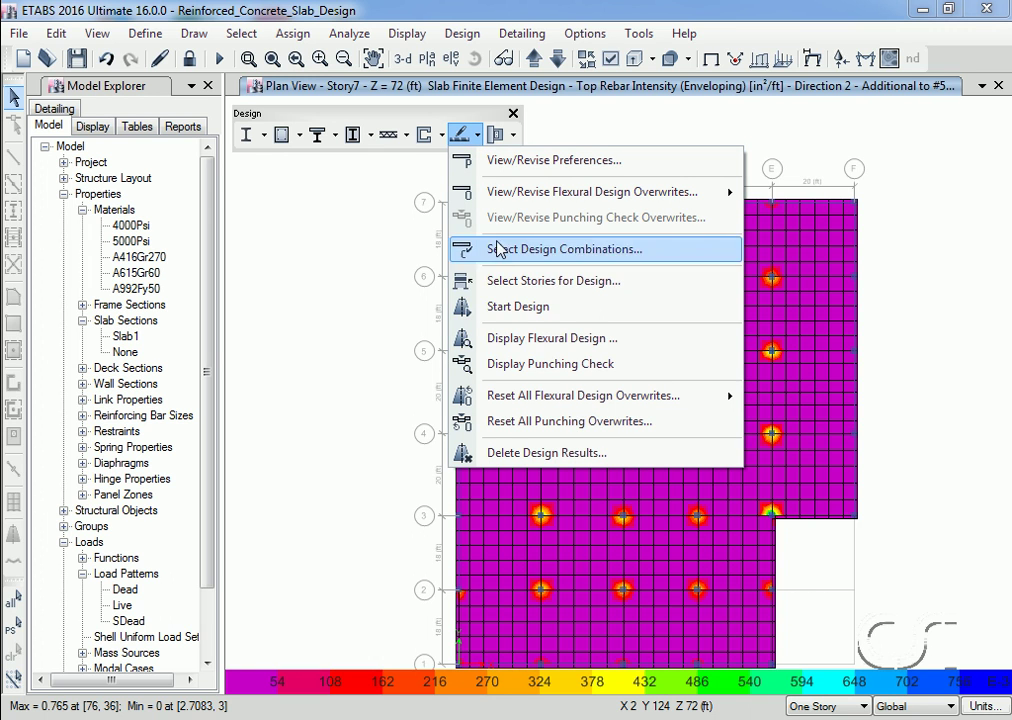
left_click(618, 366)
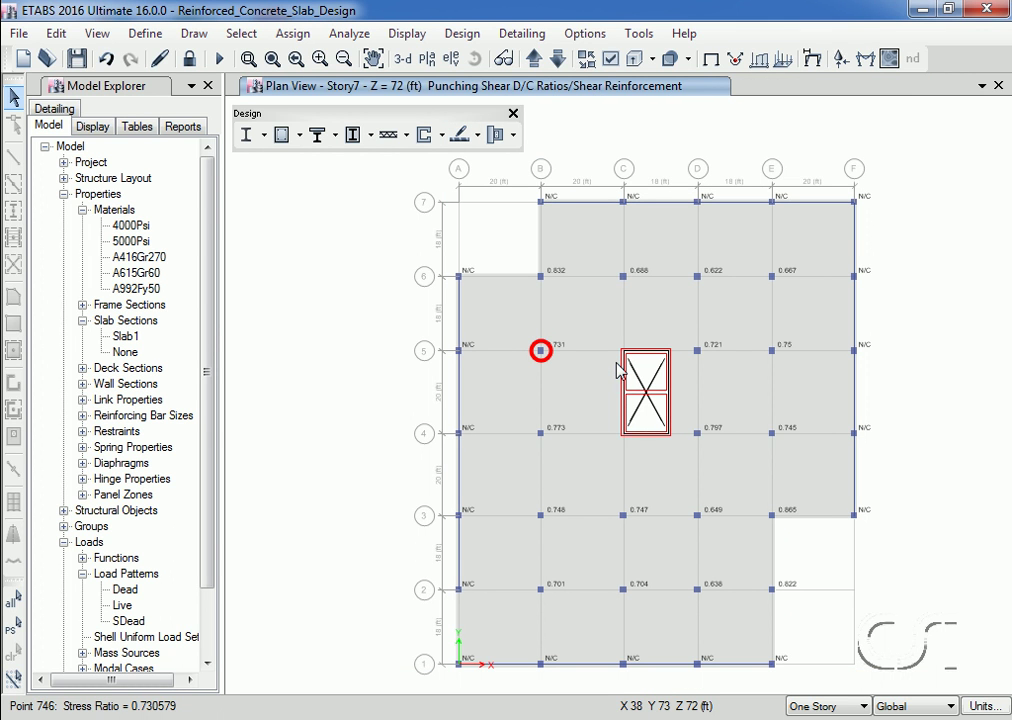
right_click(624, 278)
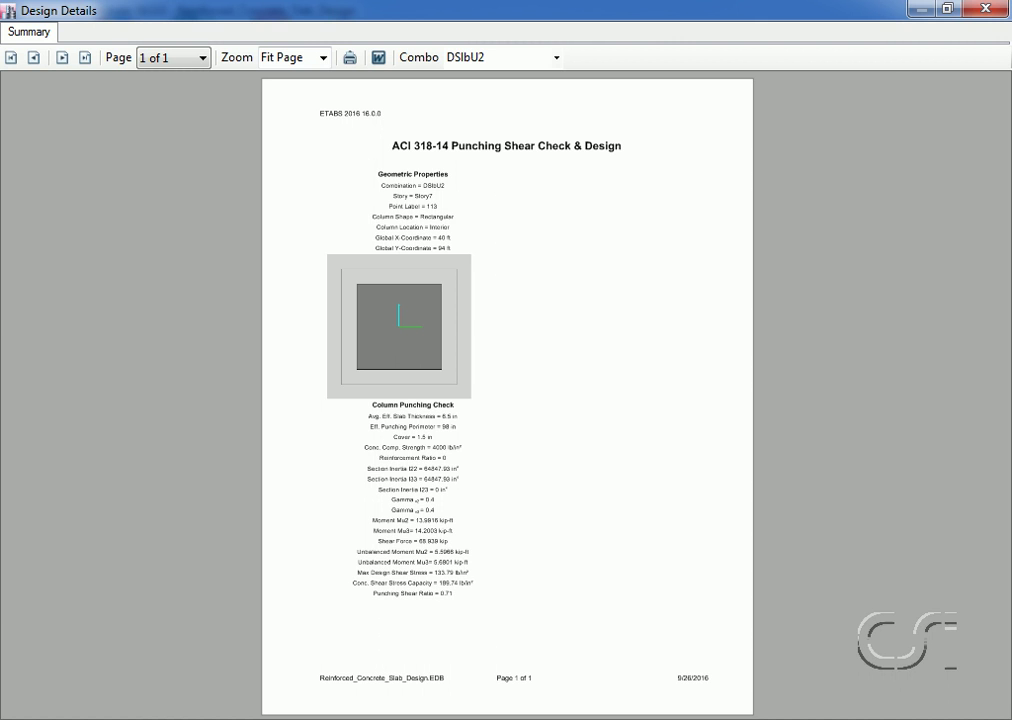
key("Escape")
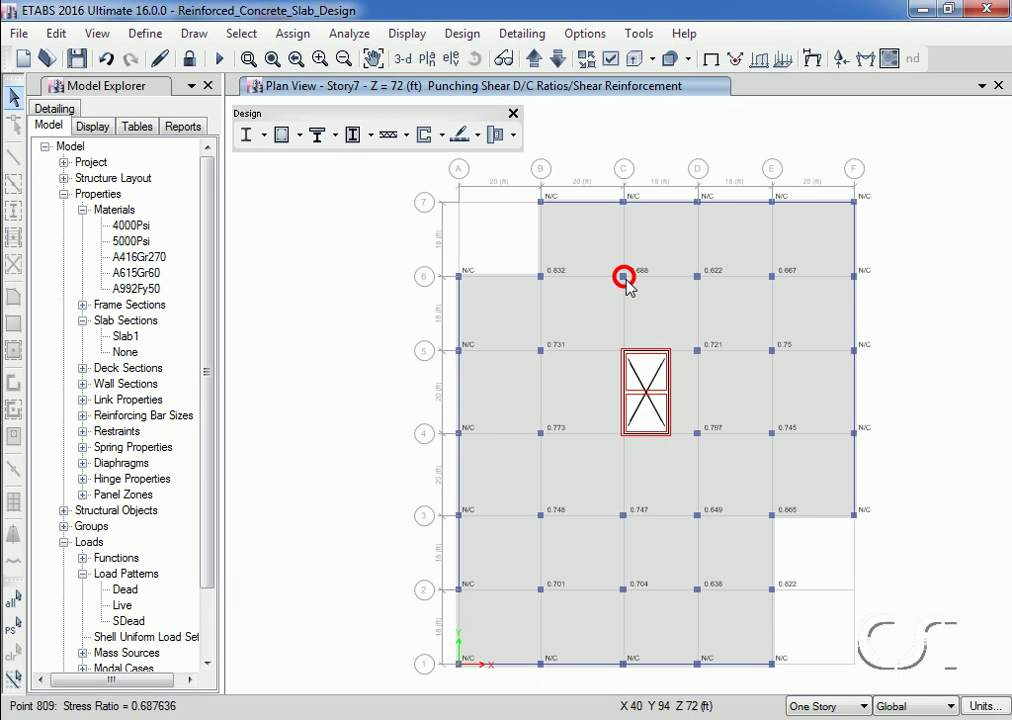
Review the load cases and scale factors of the DSlbU2 strength combination in the slab design combinations
left_click(477, 139)
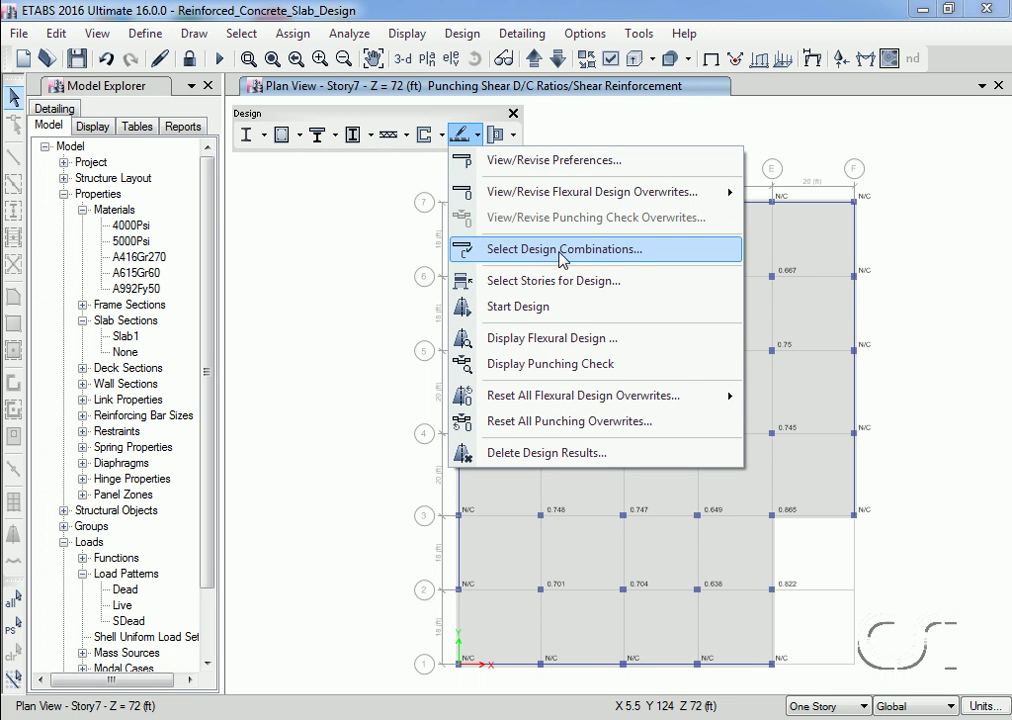
left_click(653, 261)
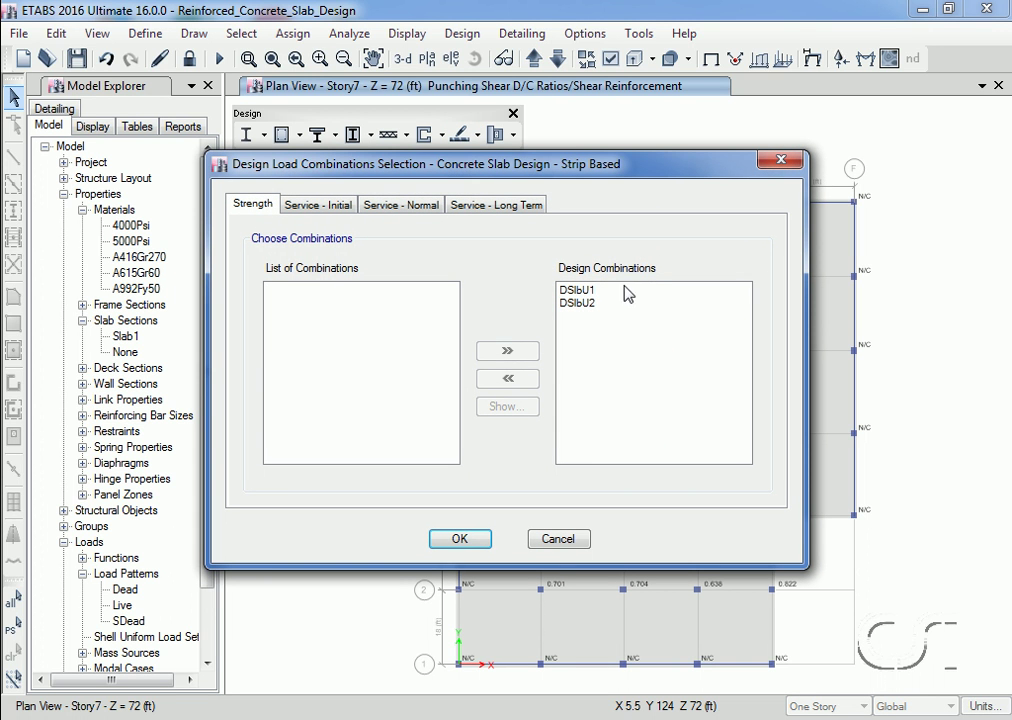
mouse_move(589, 316)
left_click(580, 306)
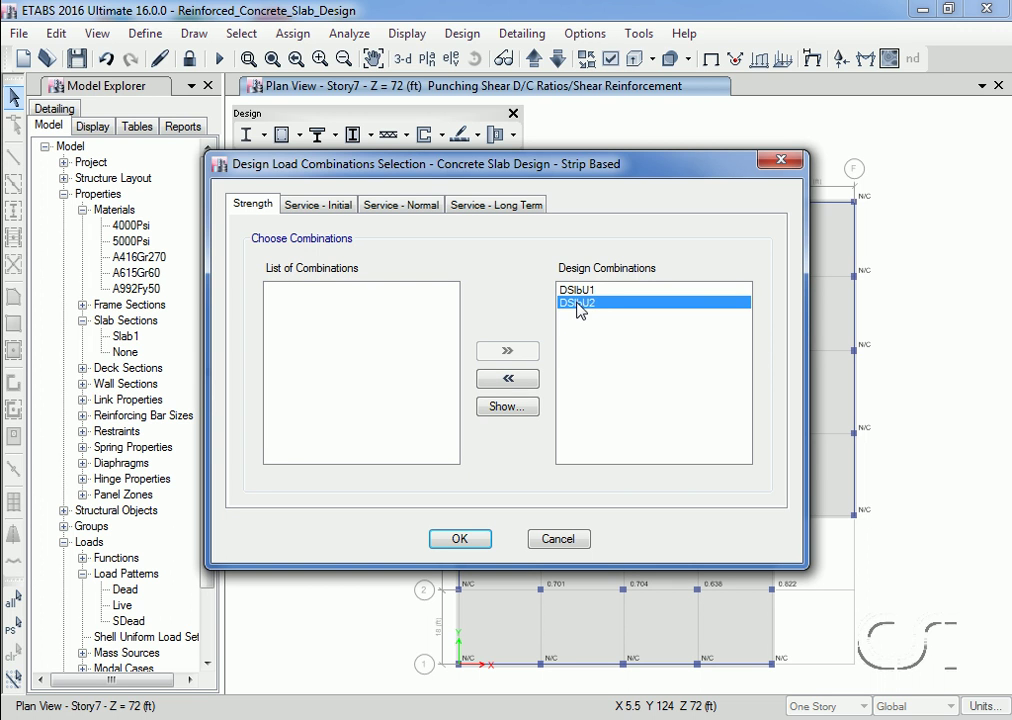
left_click(507, 407)
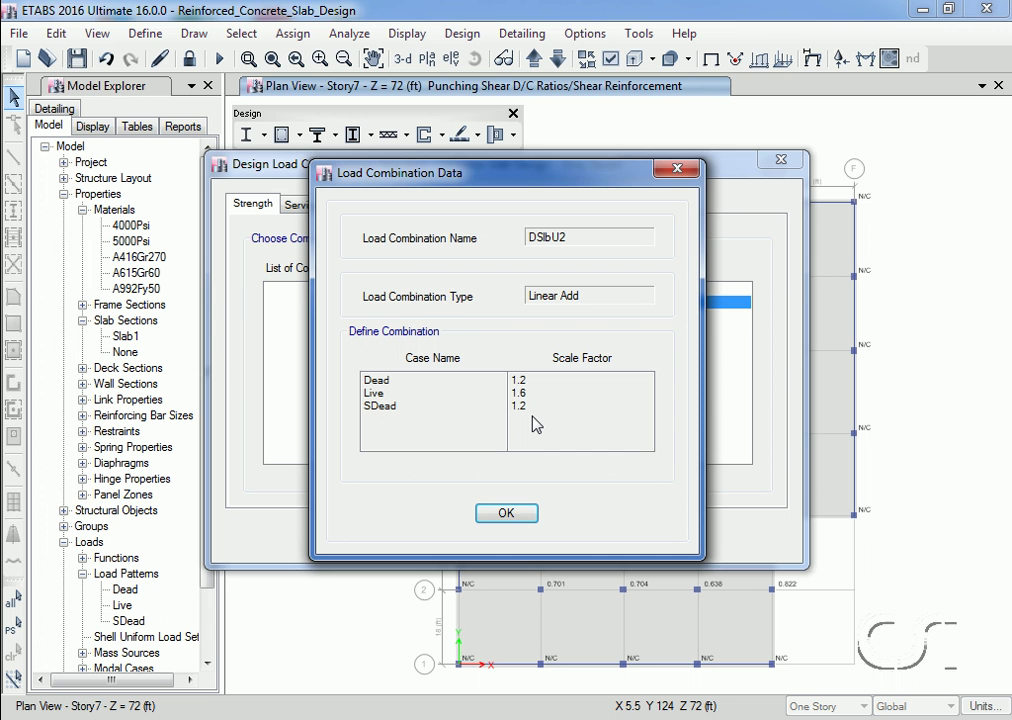
left_click(507, 515)
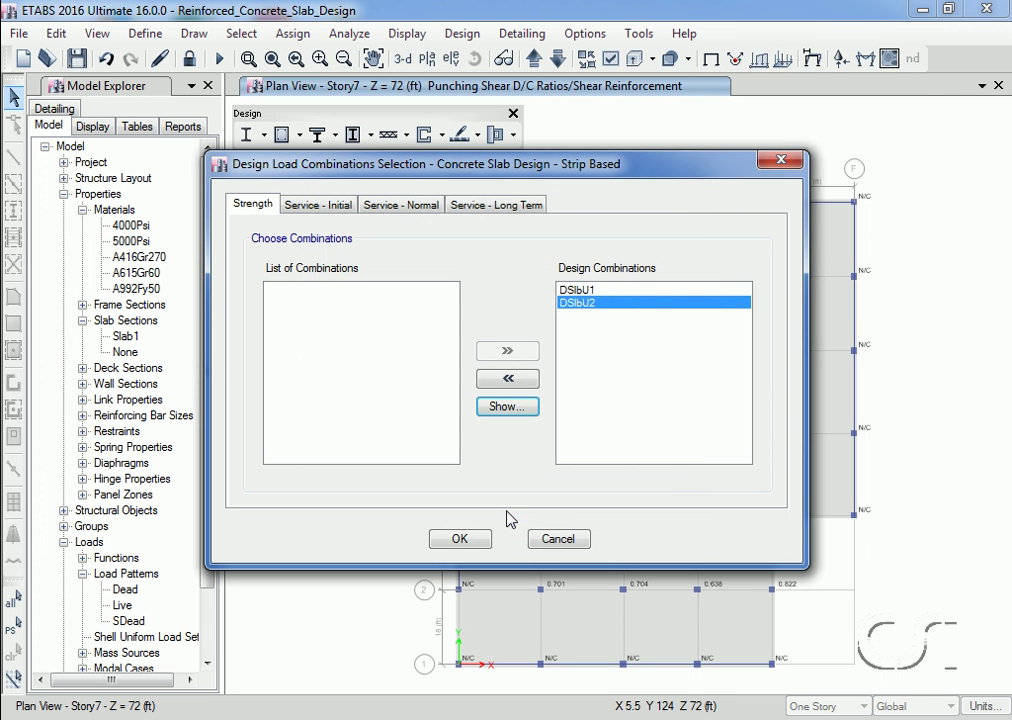
left_click(460, 540)
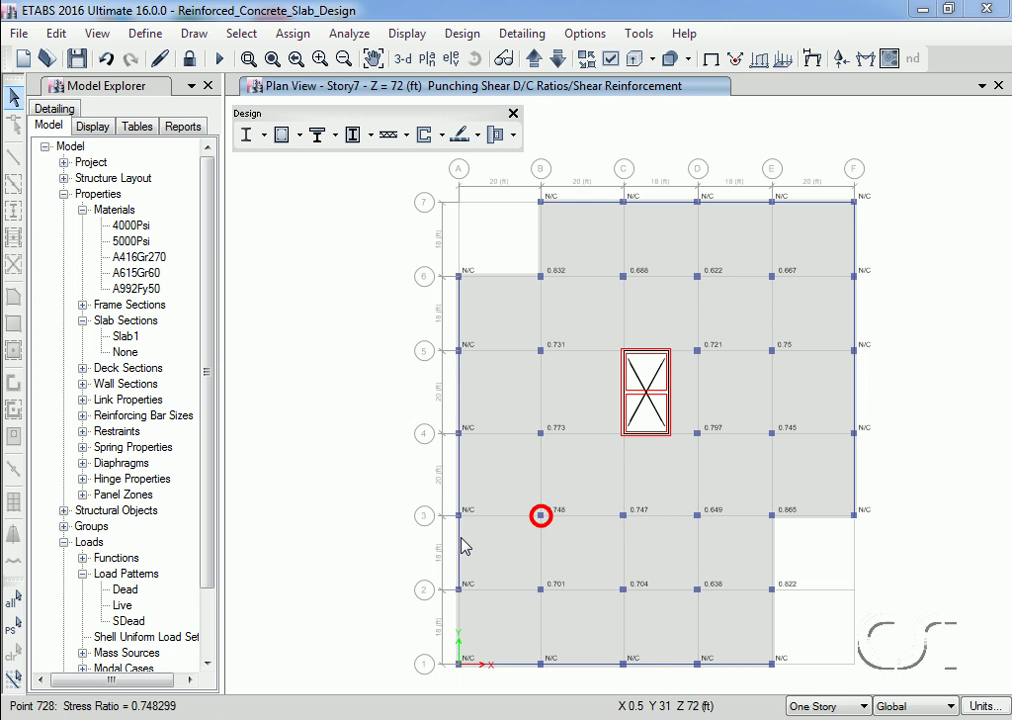
Start a new user report with load patterns and load cases both set to None
left_click(20, 36)
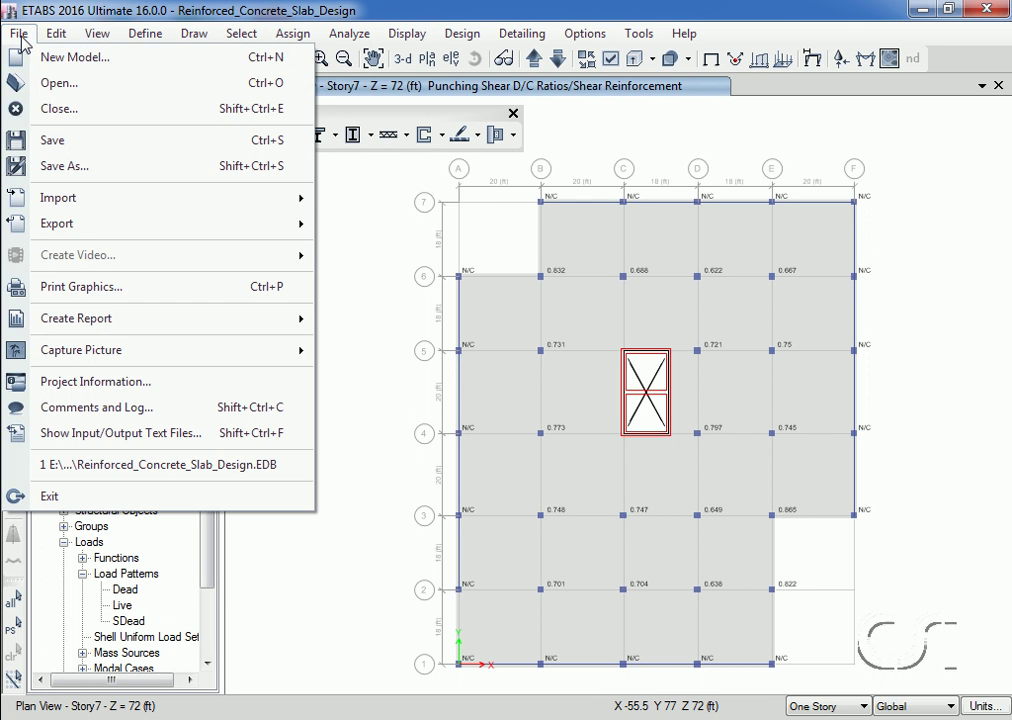
mouse_move(158, 320)
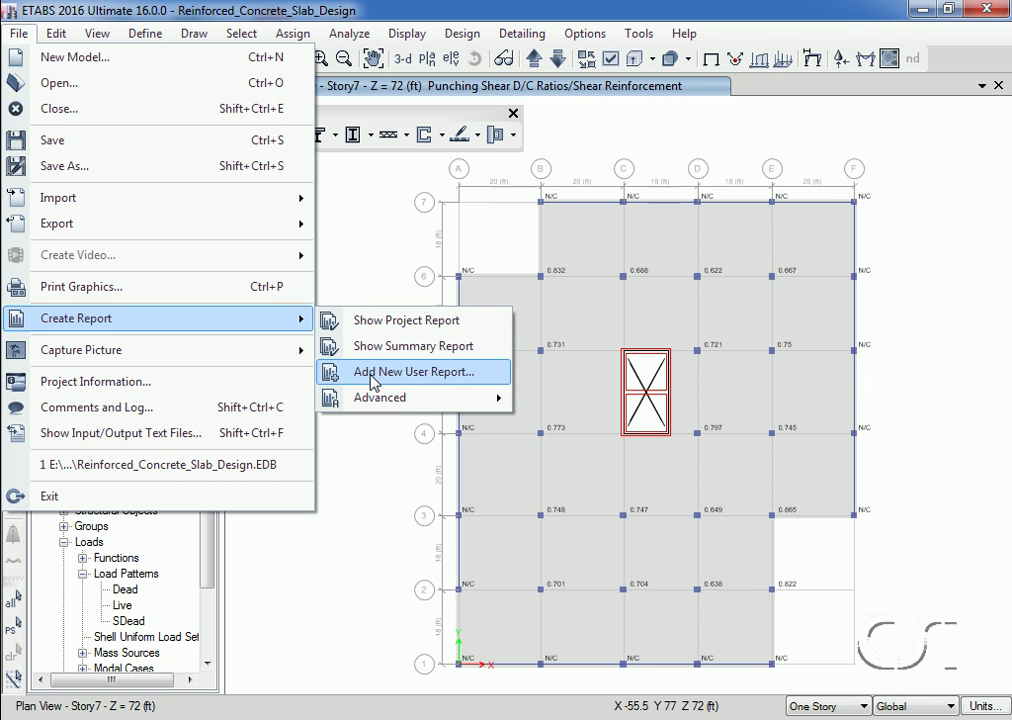
left_click(452, 379)
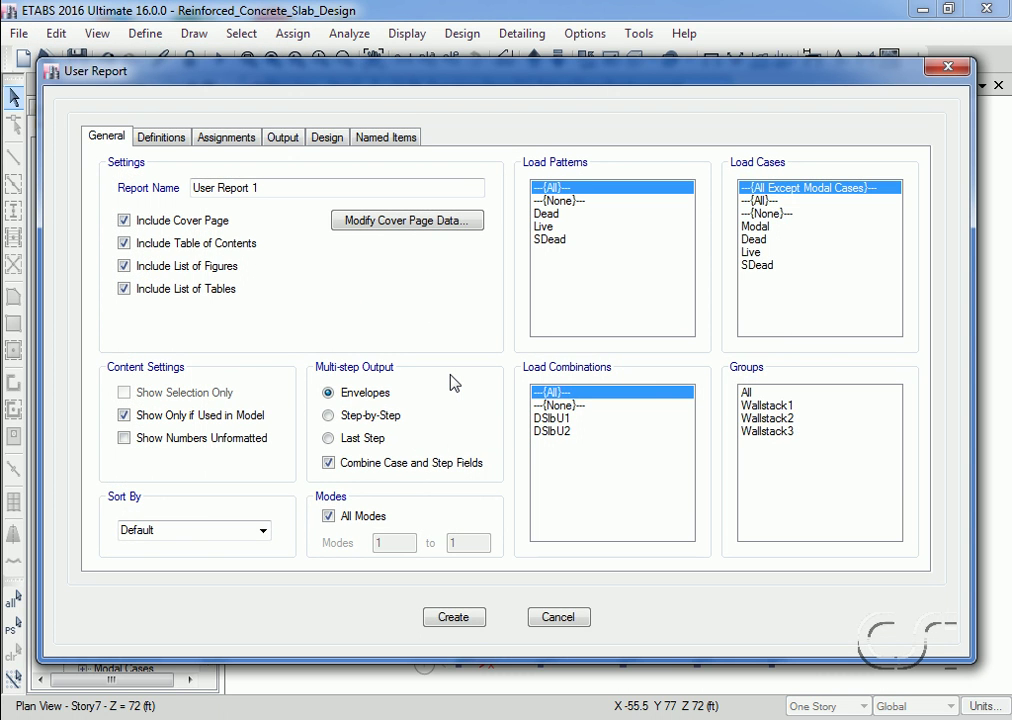
left_click(558, 201)
left_click(766, 214)
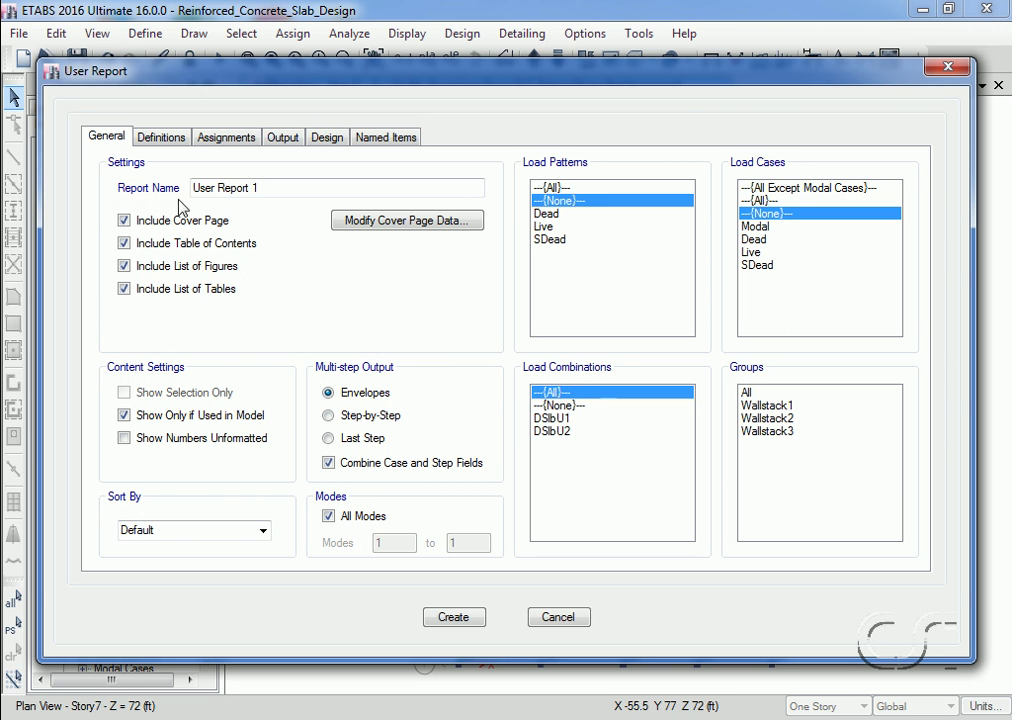
Exclude all definitions, assignments and output items from the report, keep the concrete slab design items, and create it
left_click(162, 139)
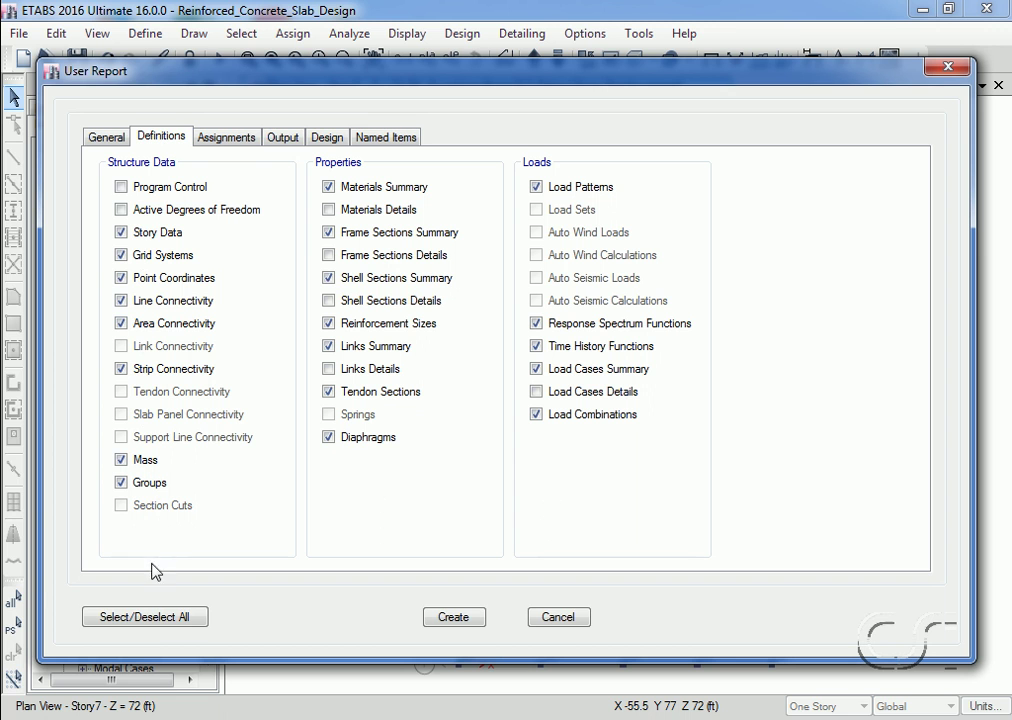
left_click(157, 615)
left_click(226, 138)
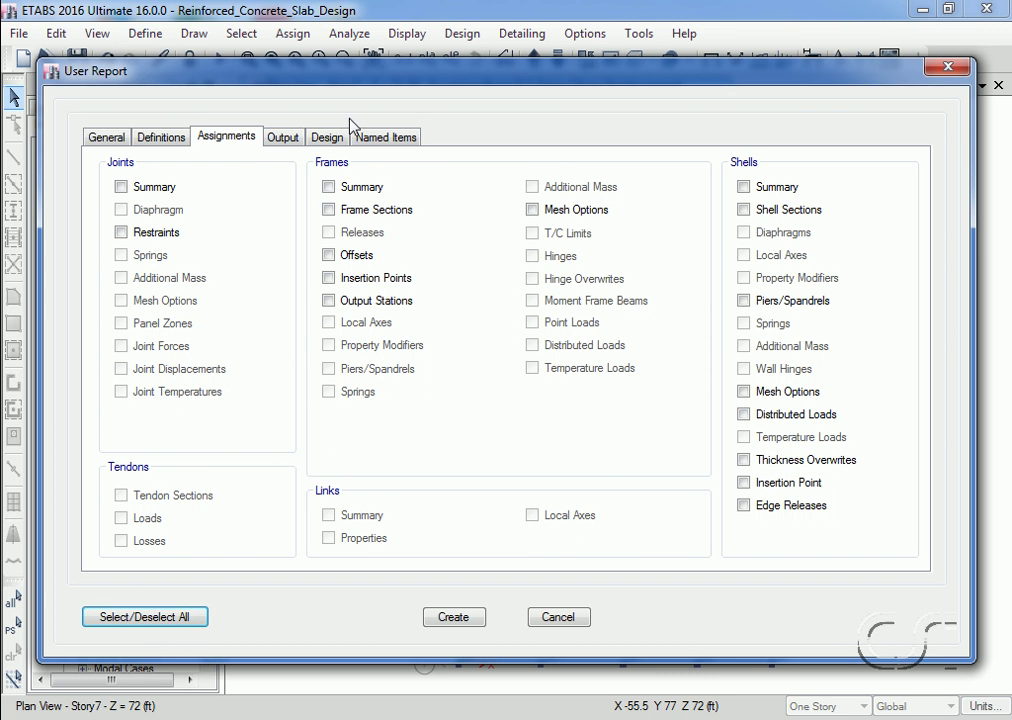
left_click(282, 138)
left_click(184, 620)
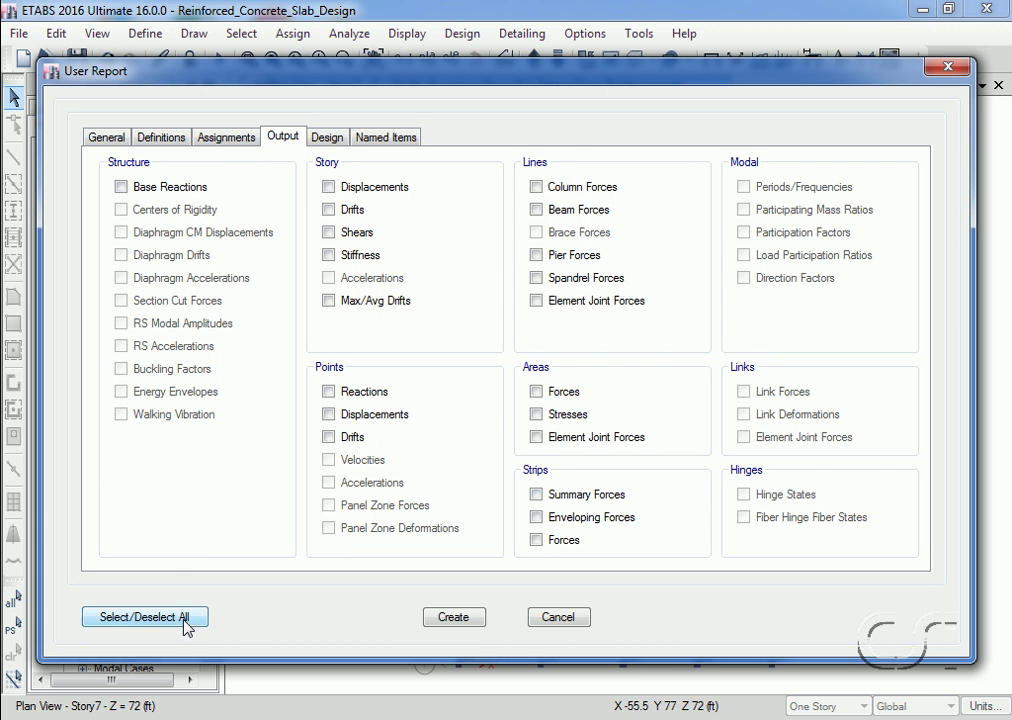
left_click(330, 138)
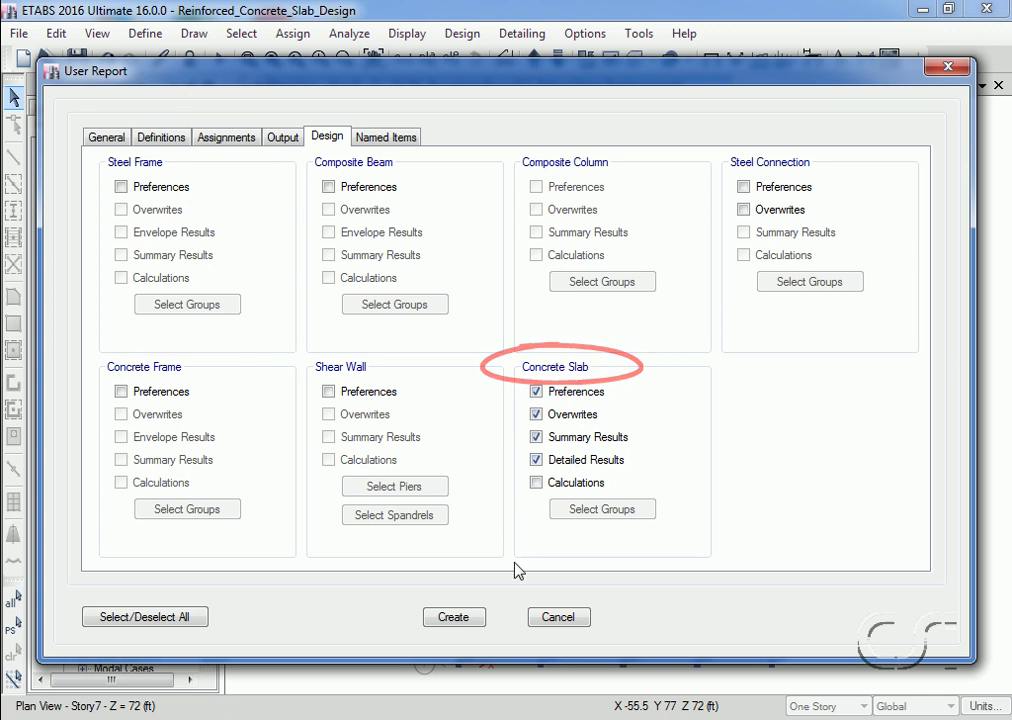
left_click(453, 617)
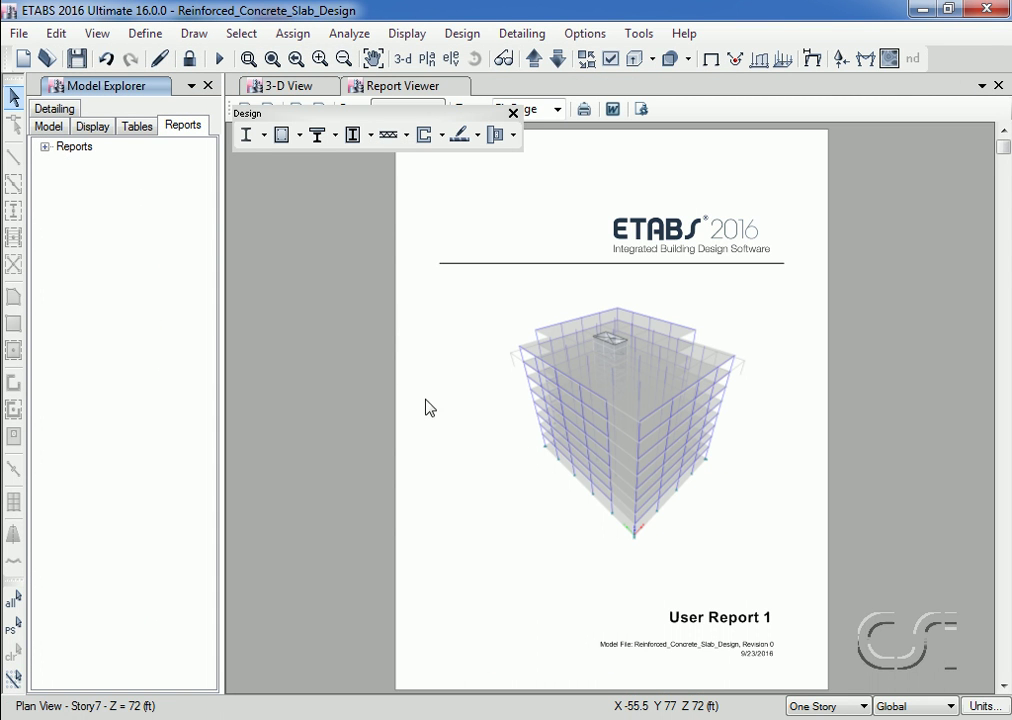
Dock the floating Design toolbar out of the report's way and browse the report from the cover page onward
left_click_drag(420, 118, 824, 81)
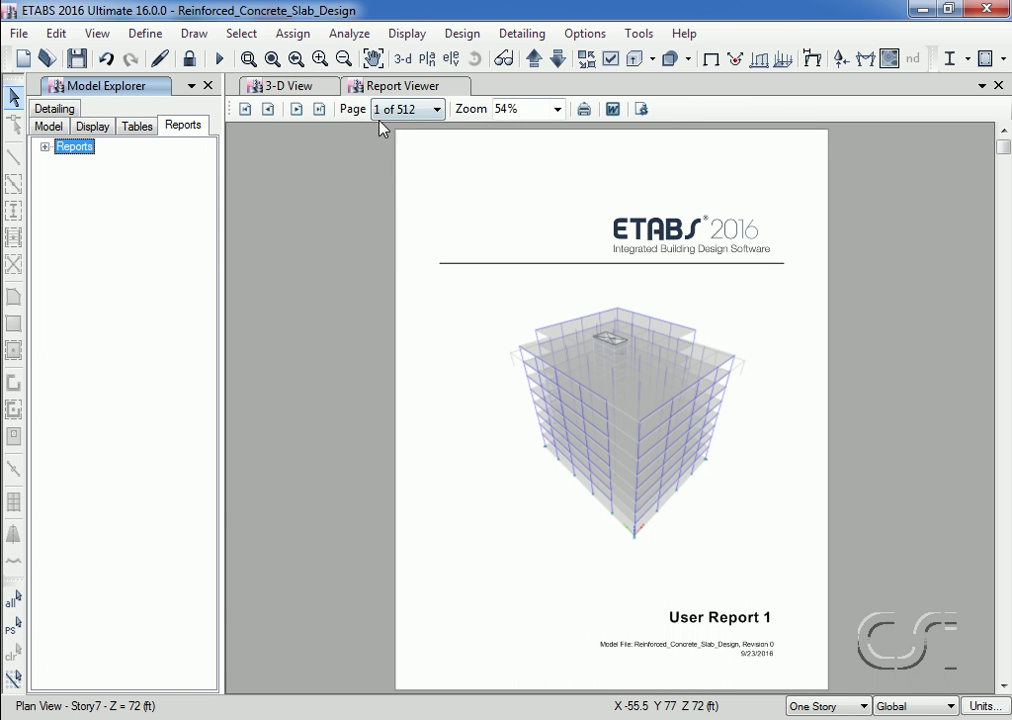
left_click(740, 341)
scroll(740, 341, "down", 1)
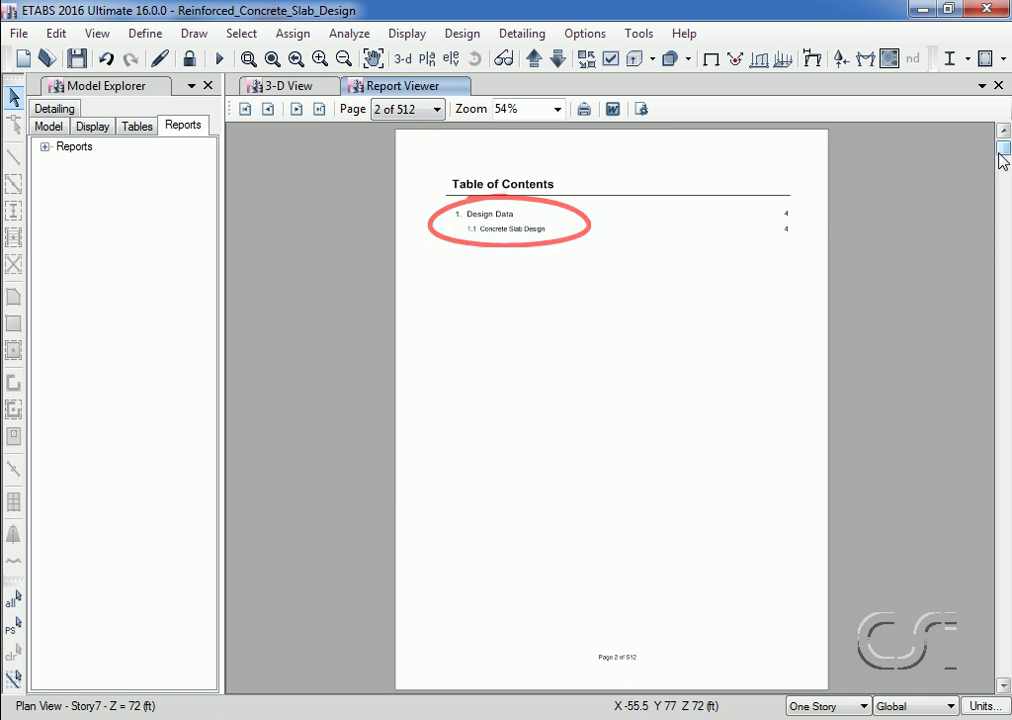
left_click_drag(1002, 142, 984, 449)
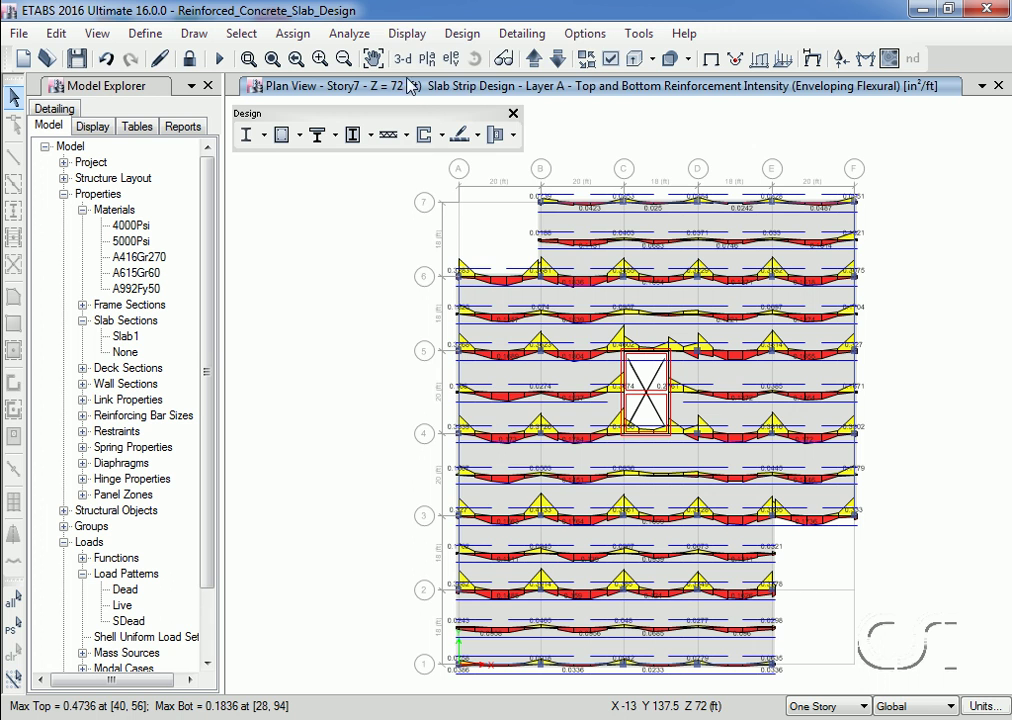
Show the Concrete Slab Design Summary - Flexure and Shear Data table from the concrete slab design results
left_click(416, 35)
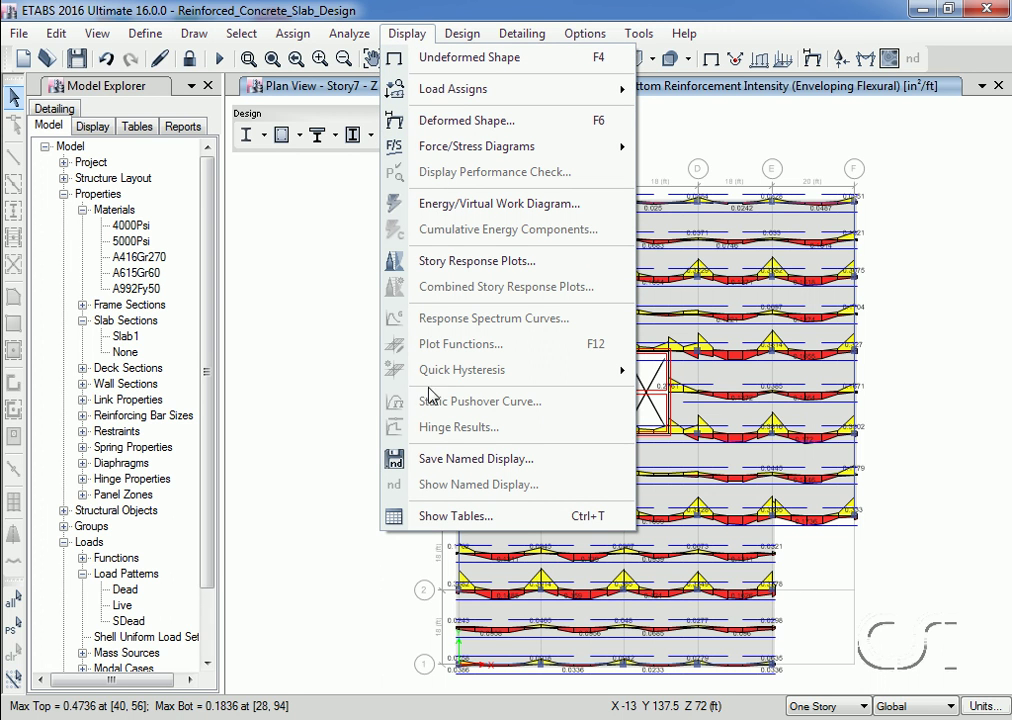
left_click(495, 517)
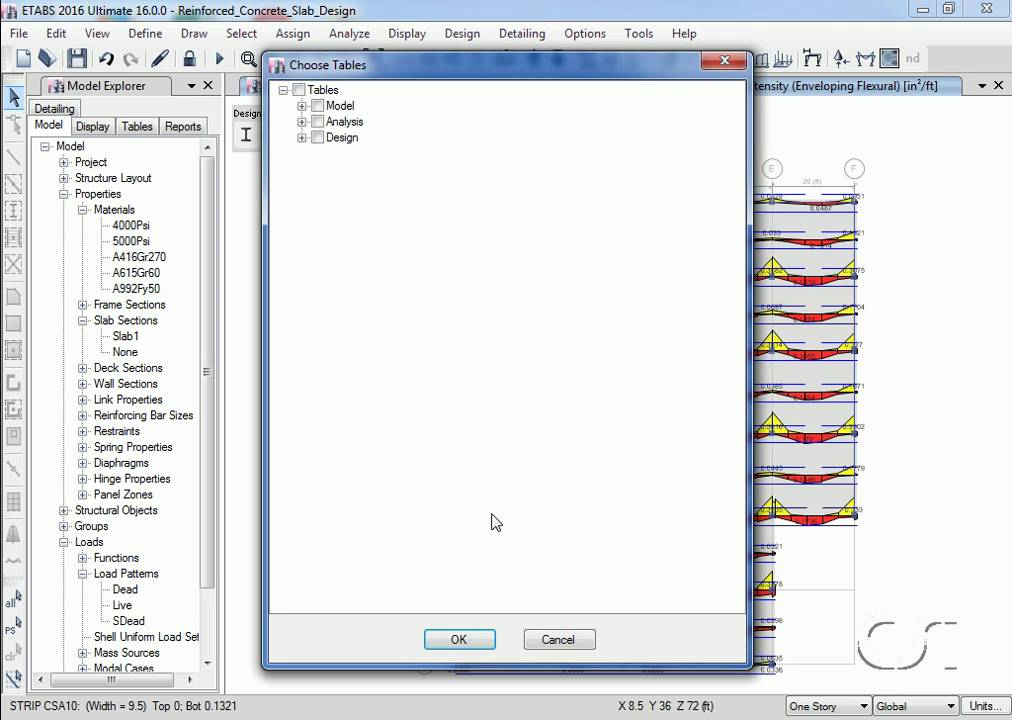
left_click(302, 138)
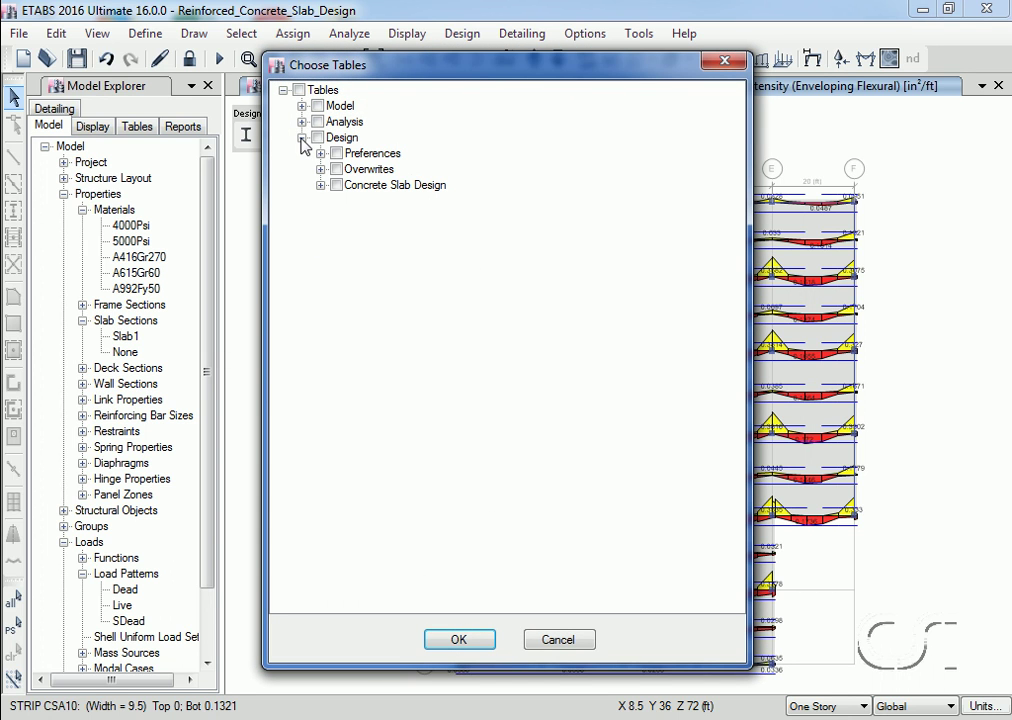
left_click(320, 185)
left_click(356, 200)
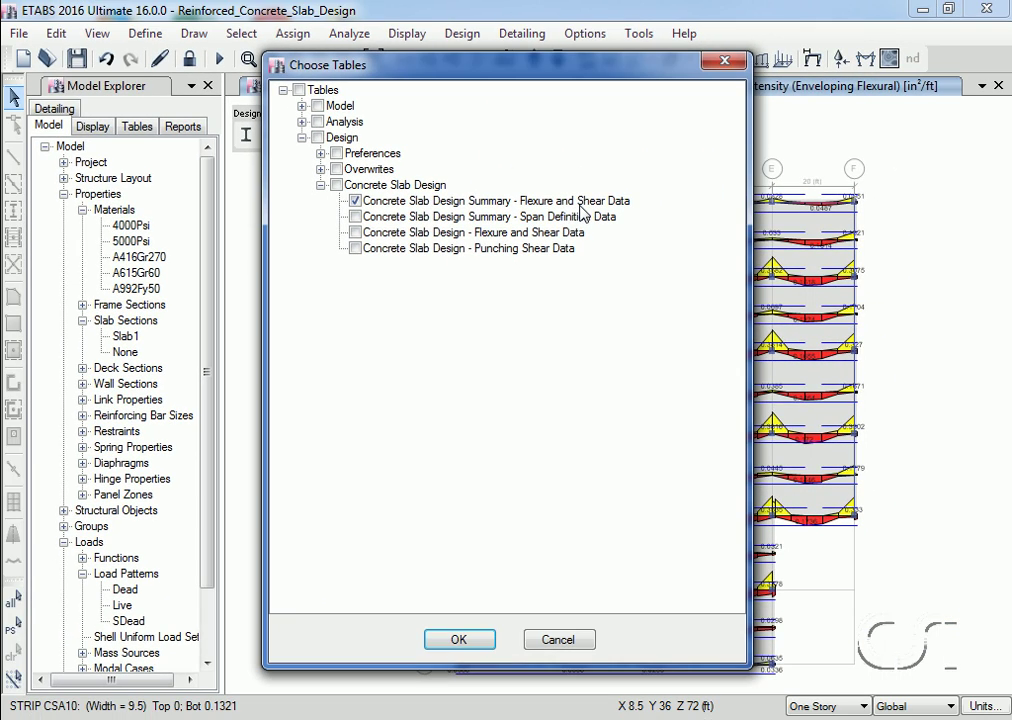
left_click(456, 641)
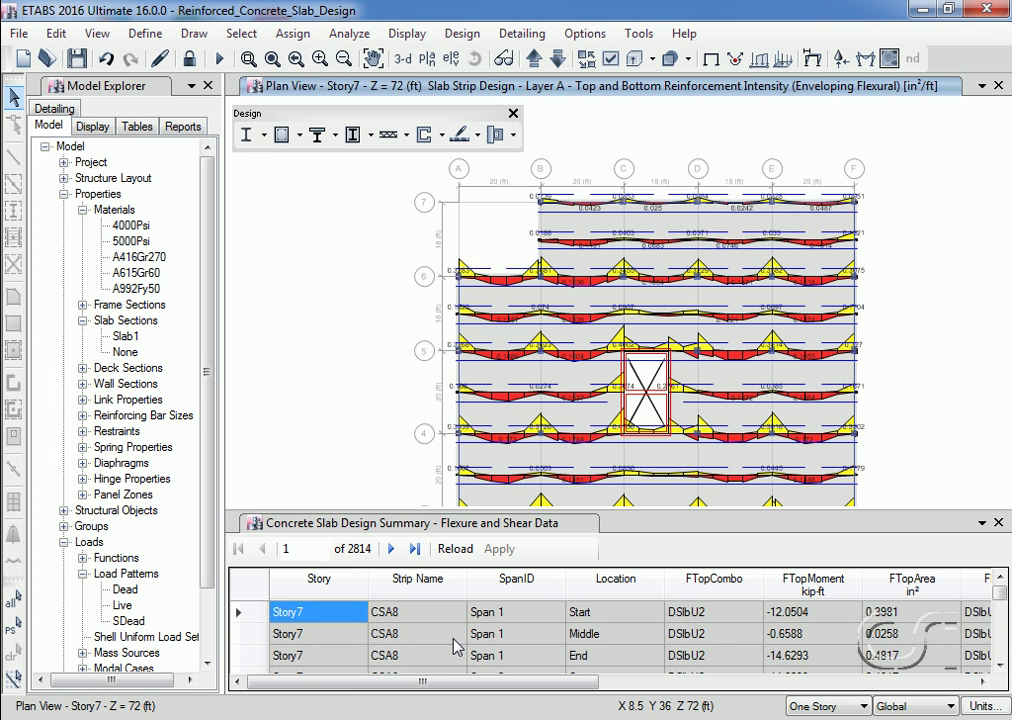
Examine the top and bottom flexural moment and reinforcement area columns, followed by the shear combination, force and area columns, in the summary table
left_click(985, 683)
left_click(985, 683)
left_click(985, 683)
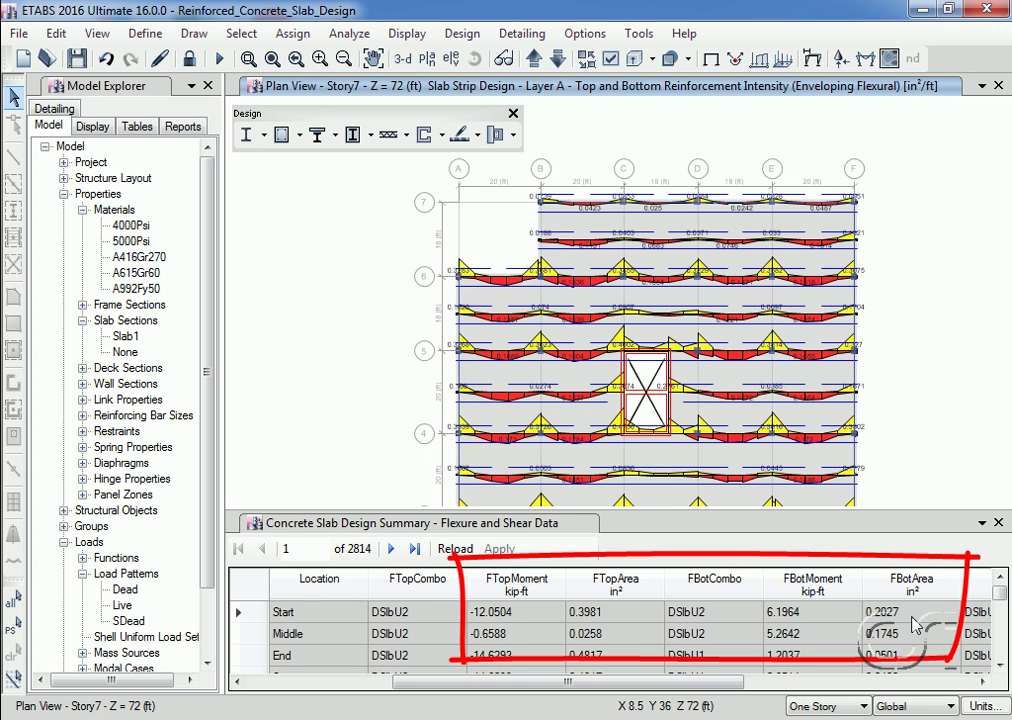
left_click(980, 682)
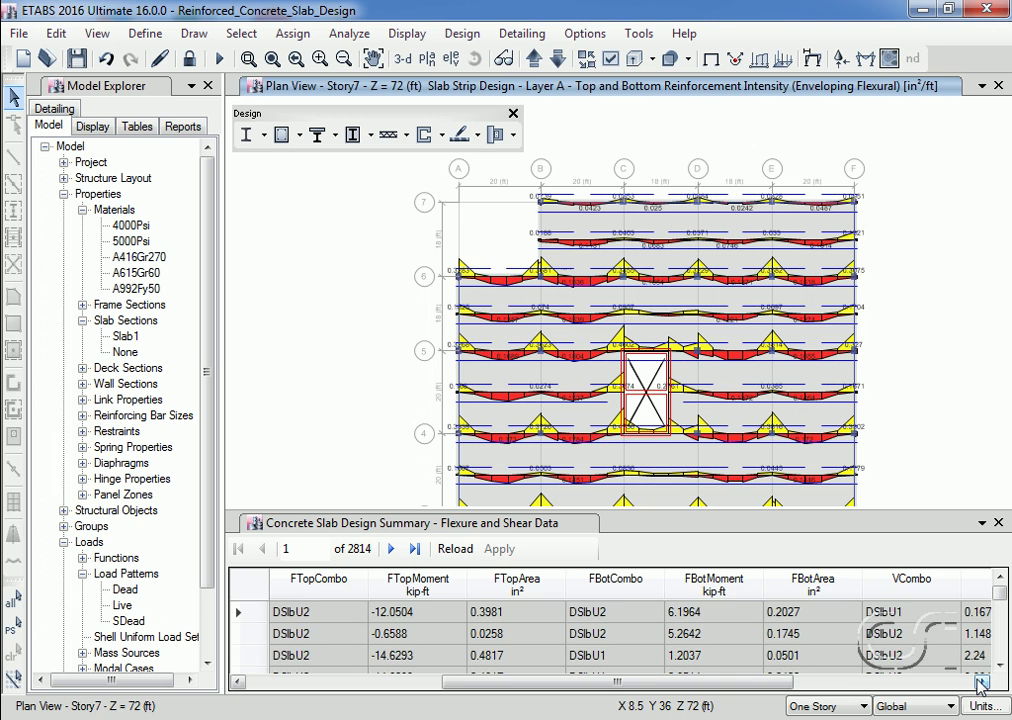
left_click(980, 682)
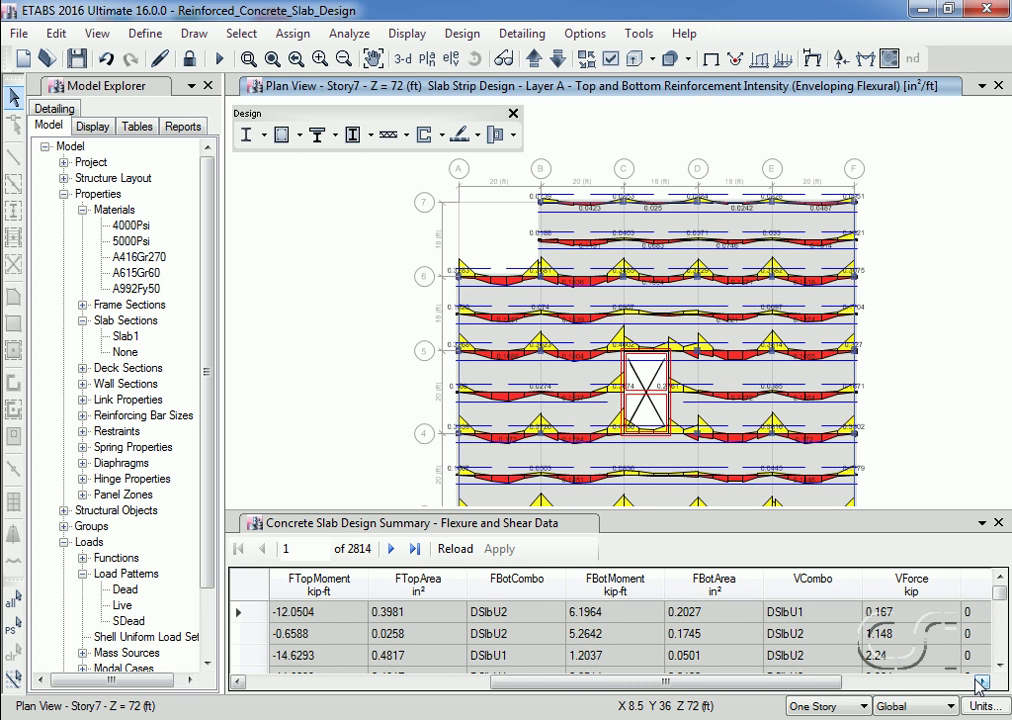
left_click(980, 682)
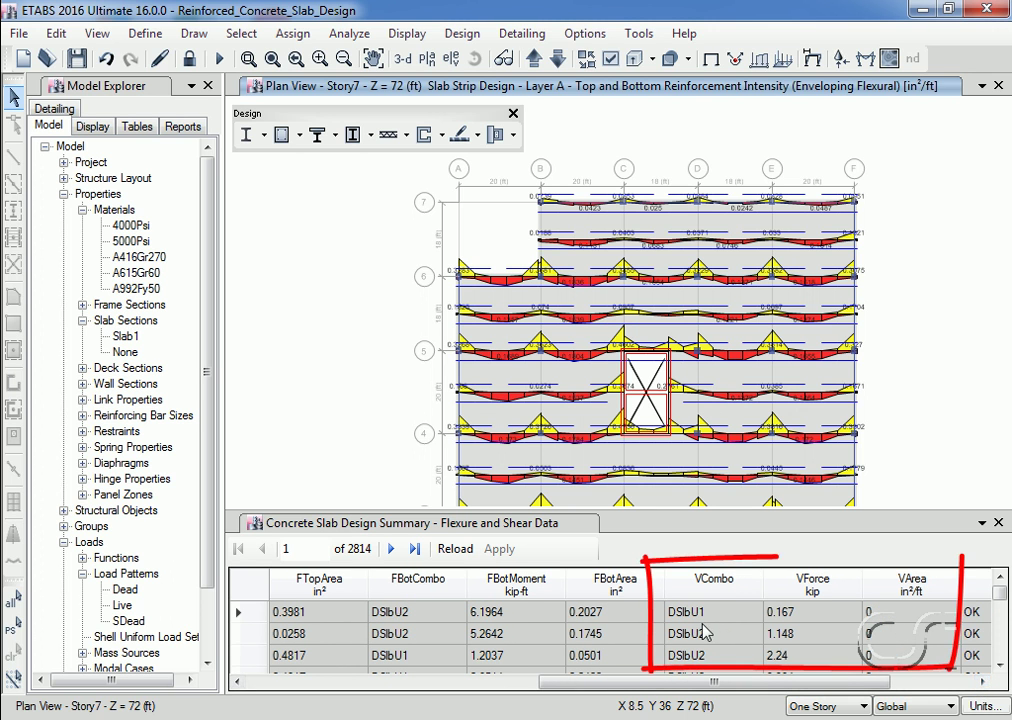